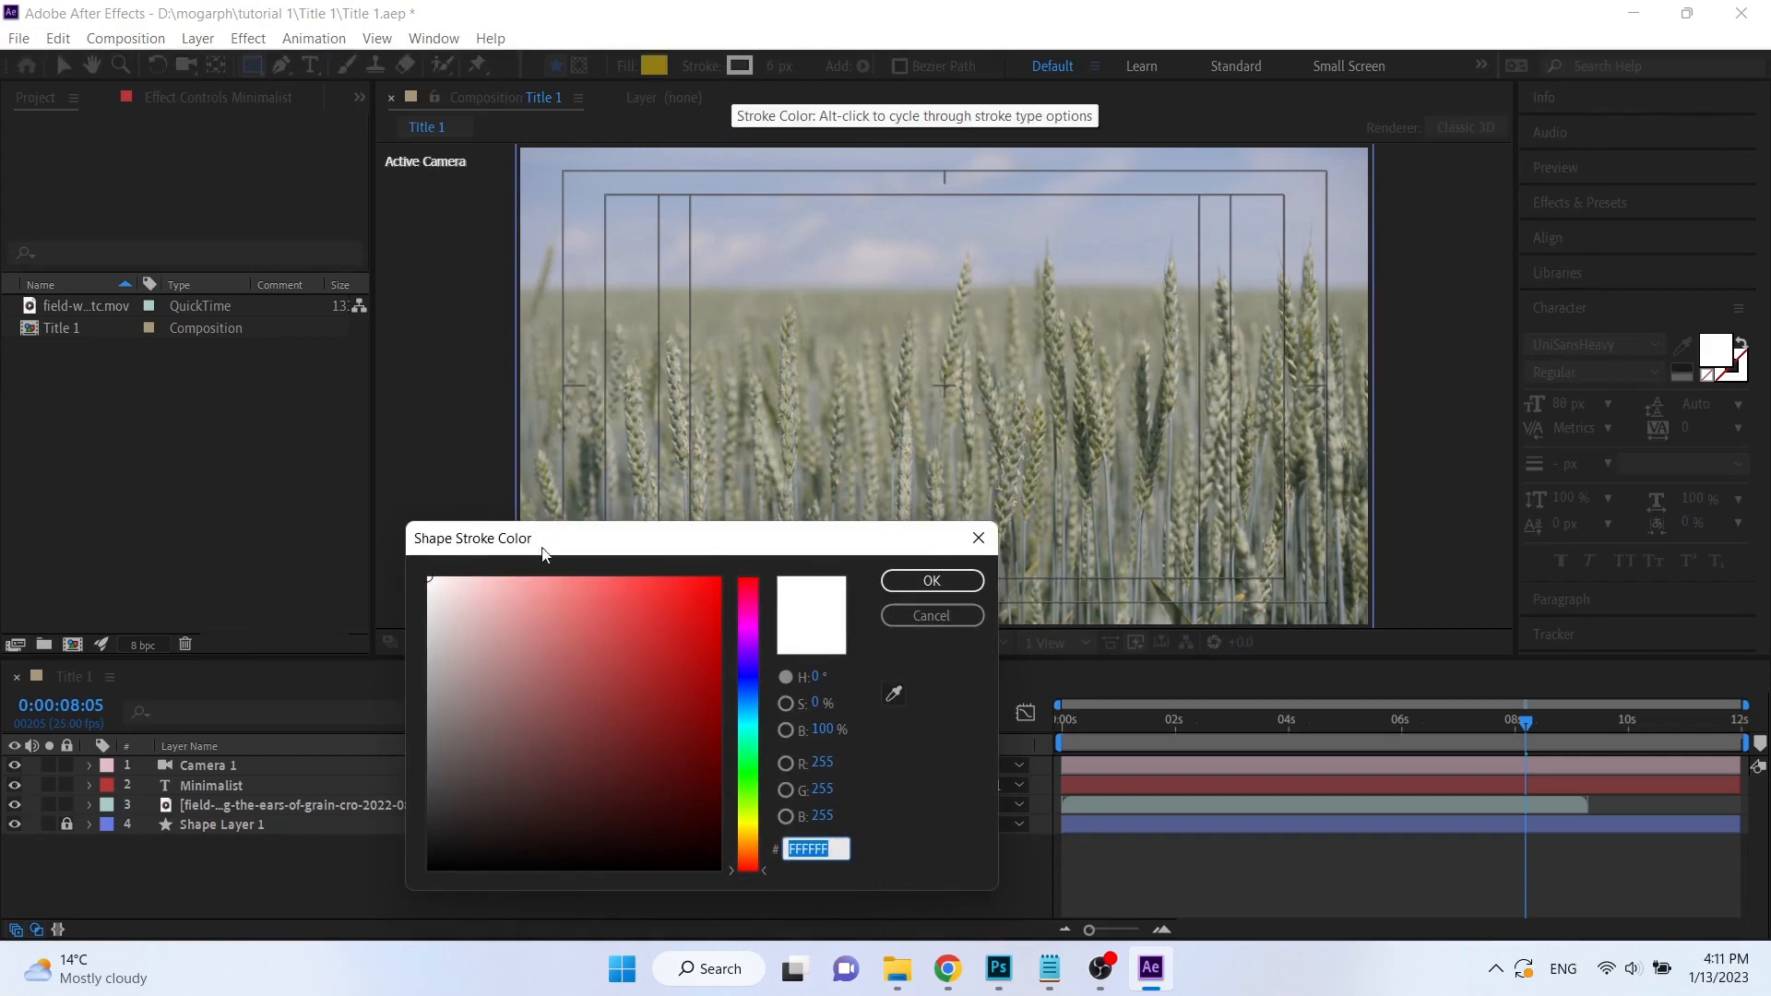
Discard the stroke color change and set the shape stroke type to None.
{"action": "left_click", "coordinate": [924, 615]}
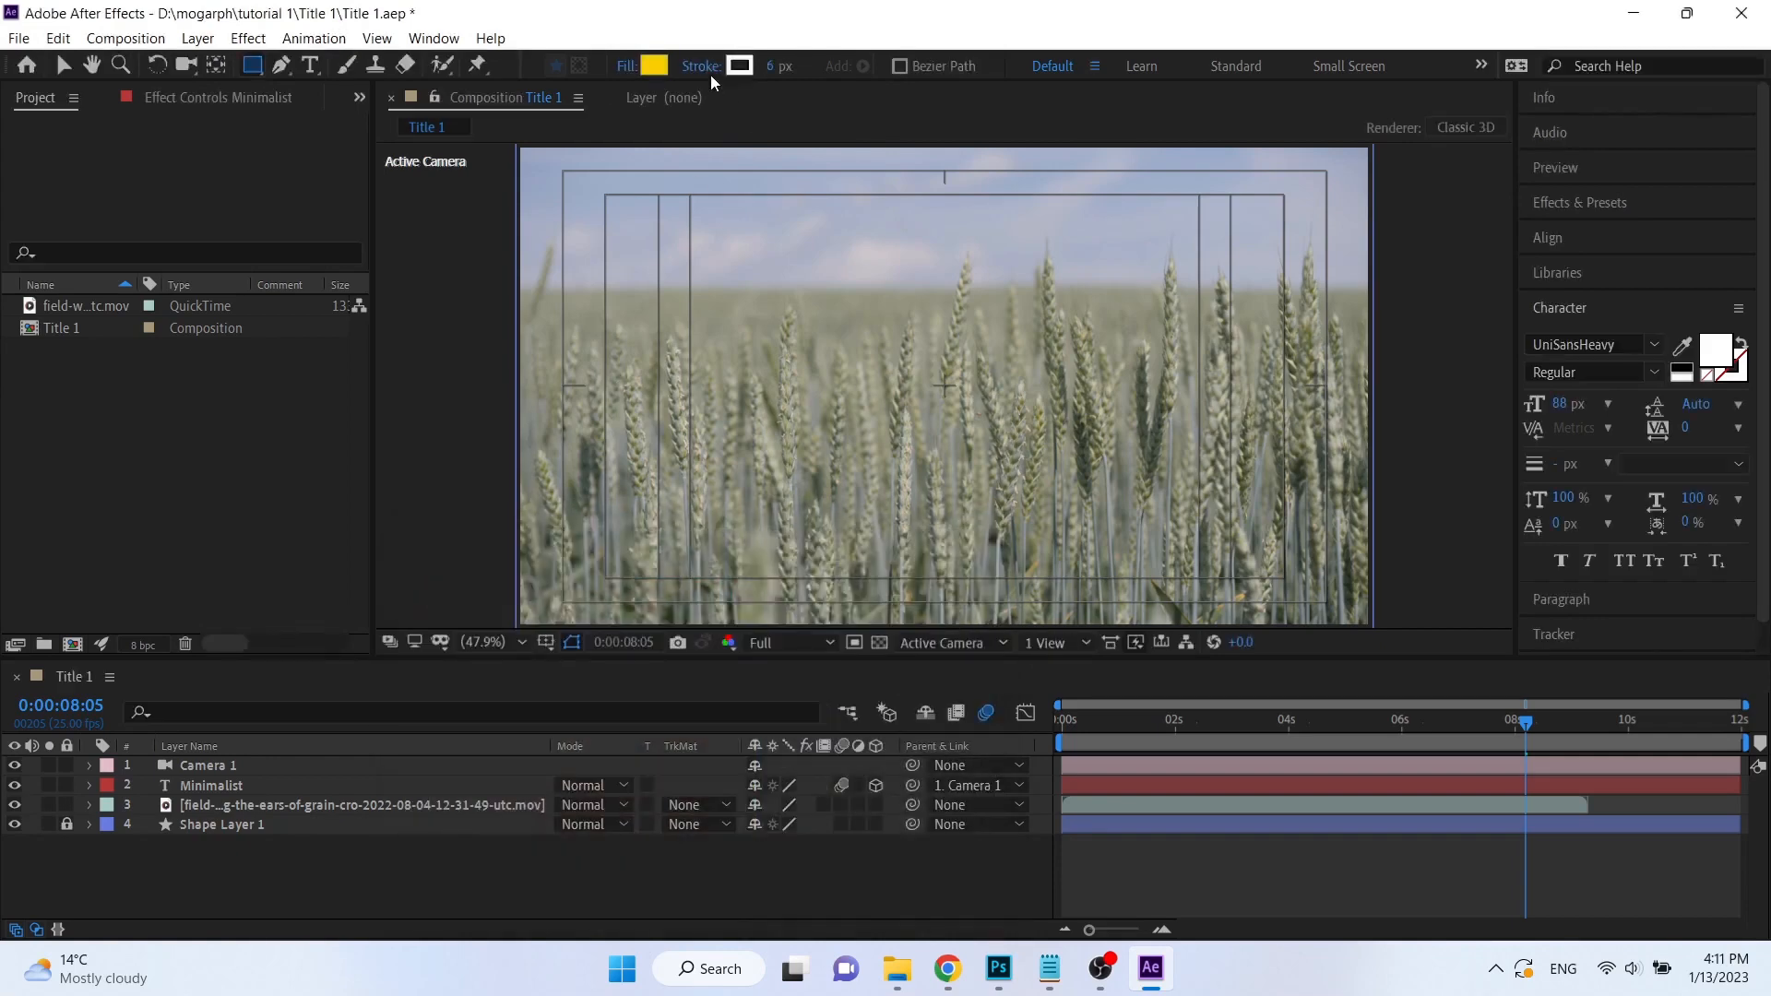
{"action": "left_click", "coordinate": [701, 66]}
{"action": "left_click", "coordinate": [769, 420]}
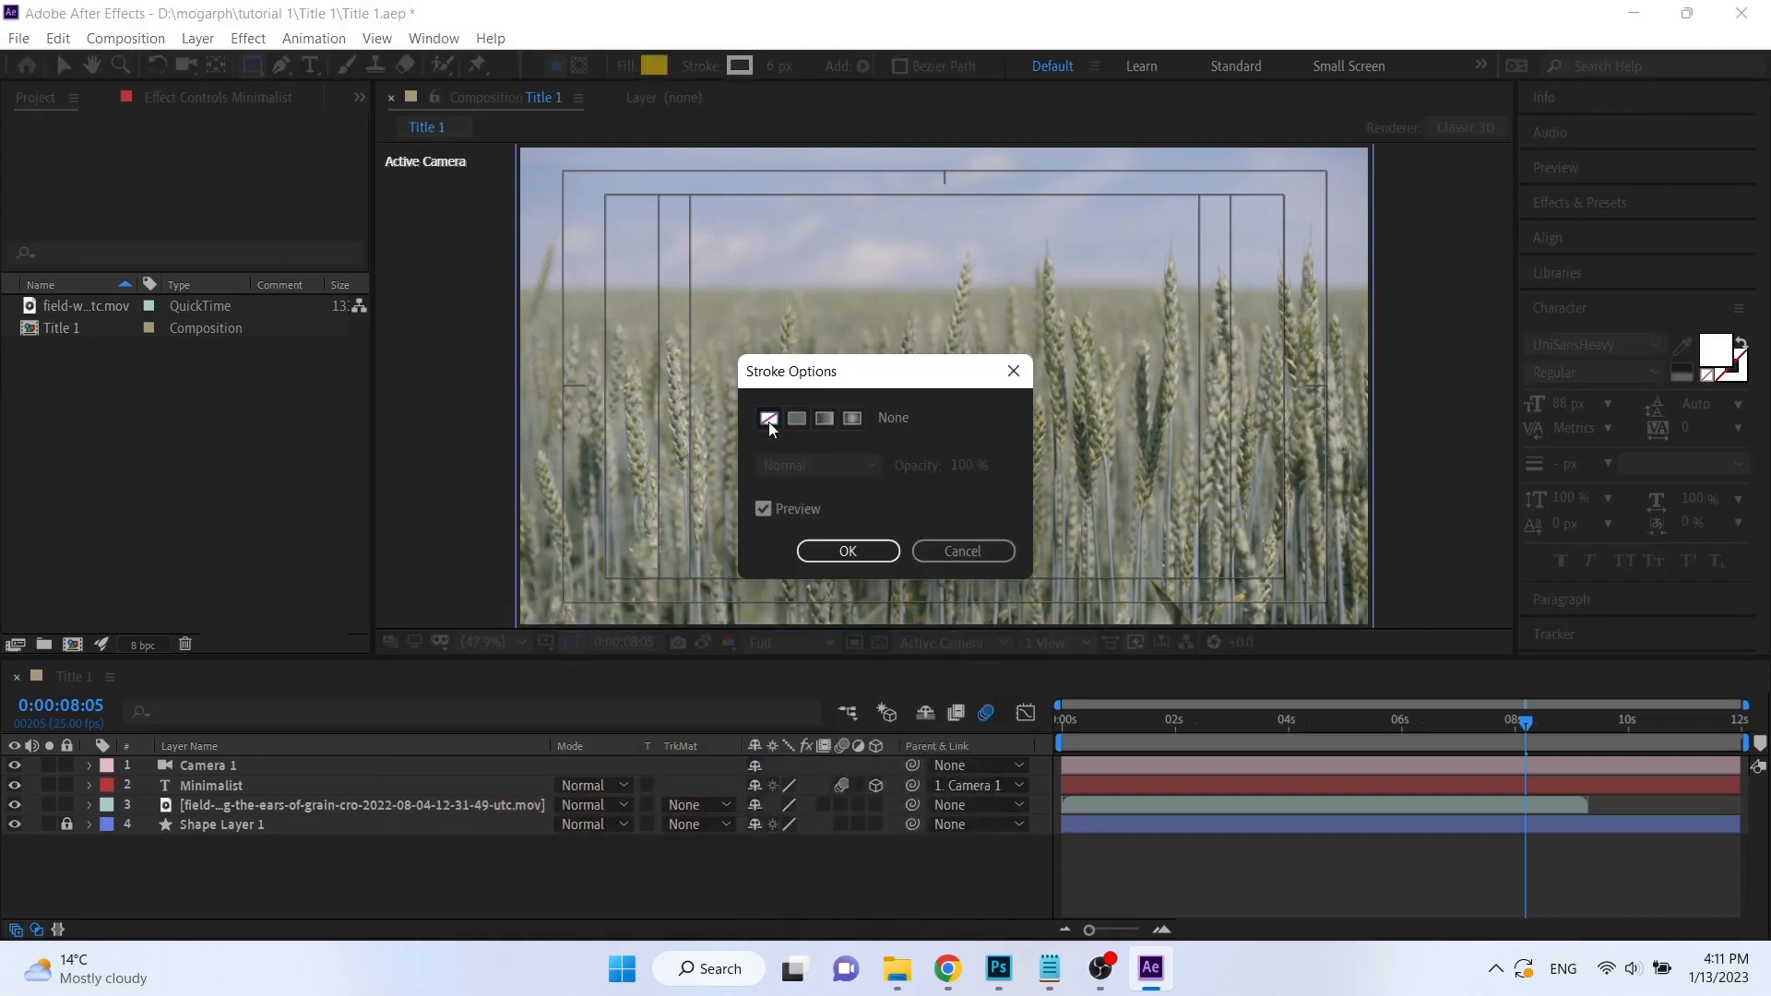
{"action": "left_click", "coordinate": [848, 552]}
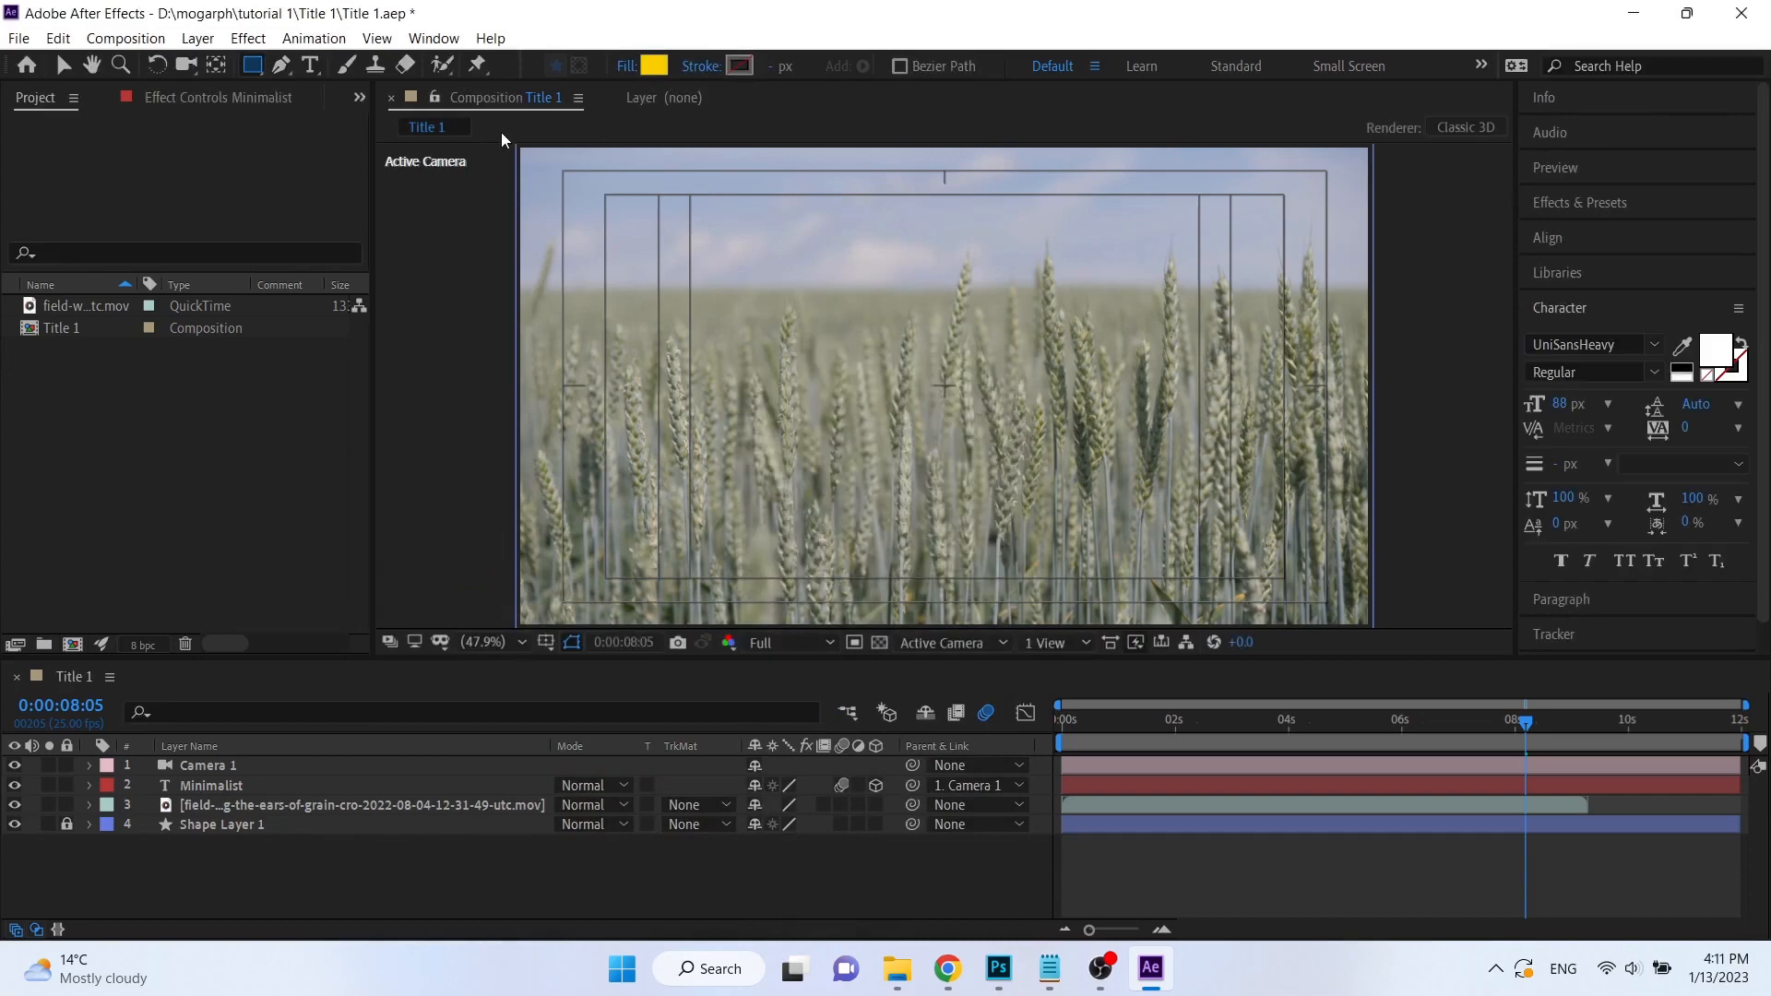
Draw a yellow rectangle covering the whole composition frame and move its layer directly below Camera 1.
{"action": "mouse_move", "coordinate": [519, 150]}
{"action": "left_mouse_down"}
{"action": "mouse_move", "coordinate": [646, 273]}
{"action": "mouse_move", "coordinate": [996, 531]}
{"action": "mouse_move", "coordinate": [1374, 627]}
{"action": "left_mouse_up"}
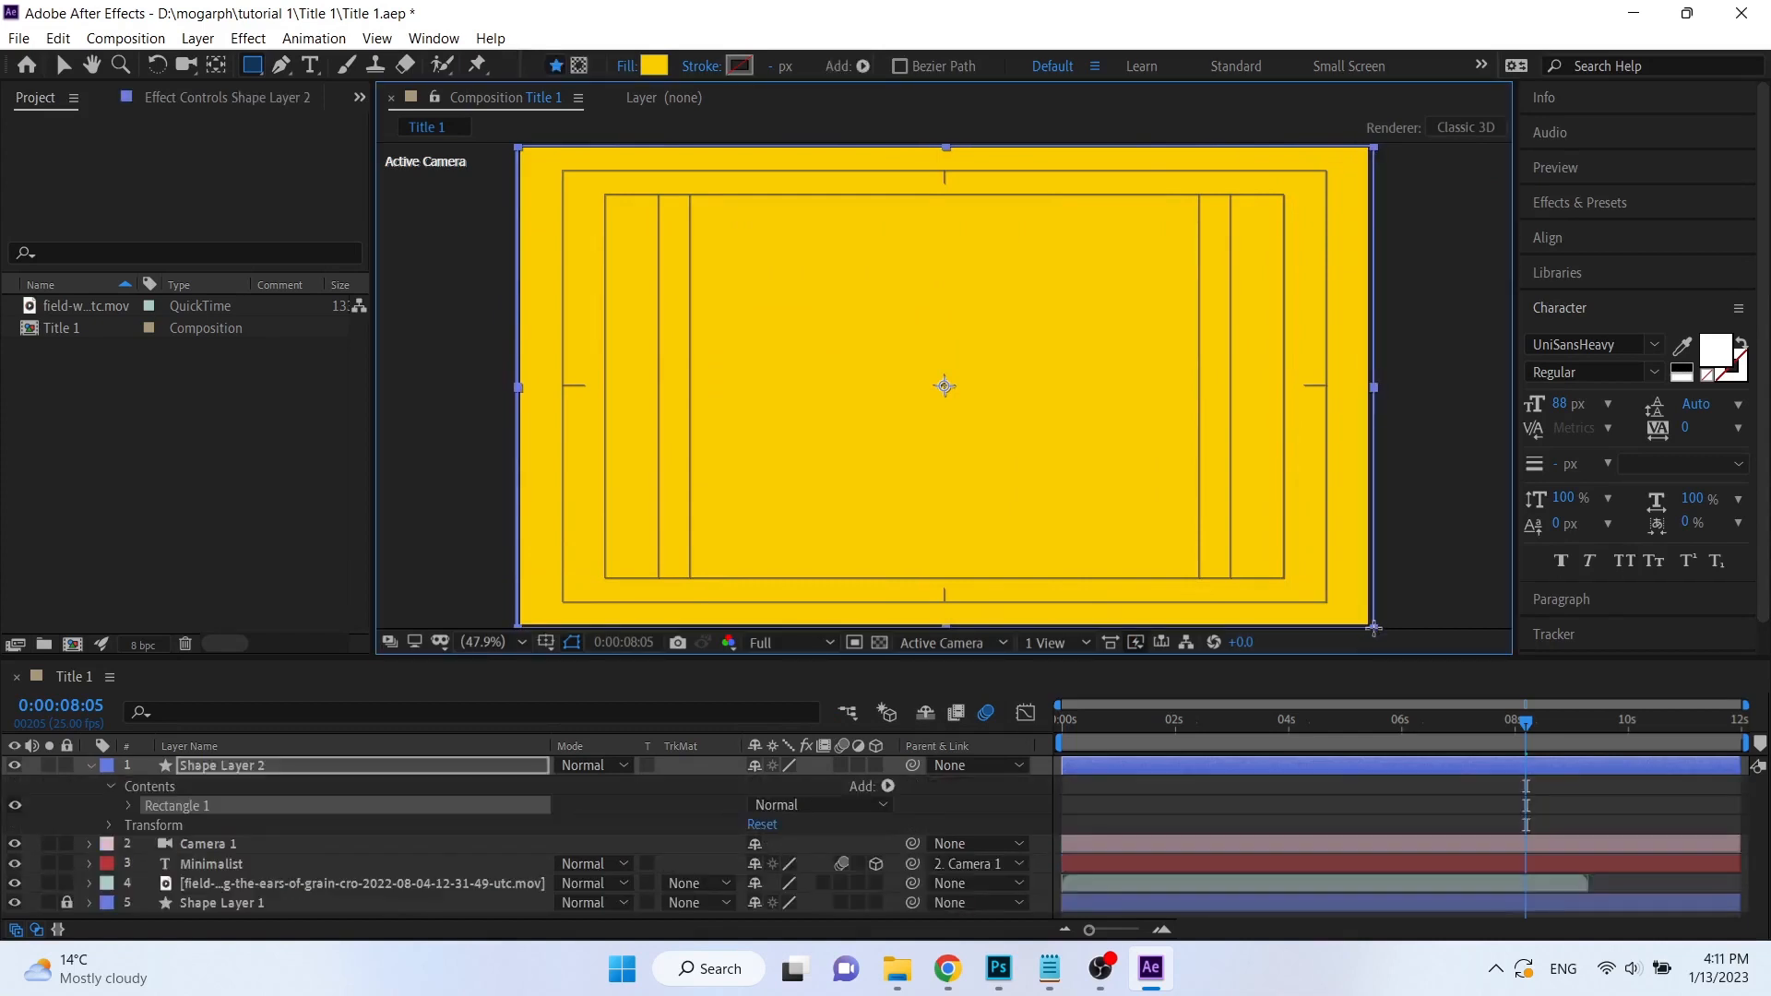
{"action": "left_click", "coordinate": [63, 65]}
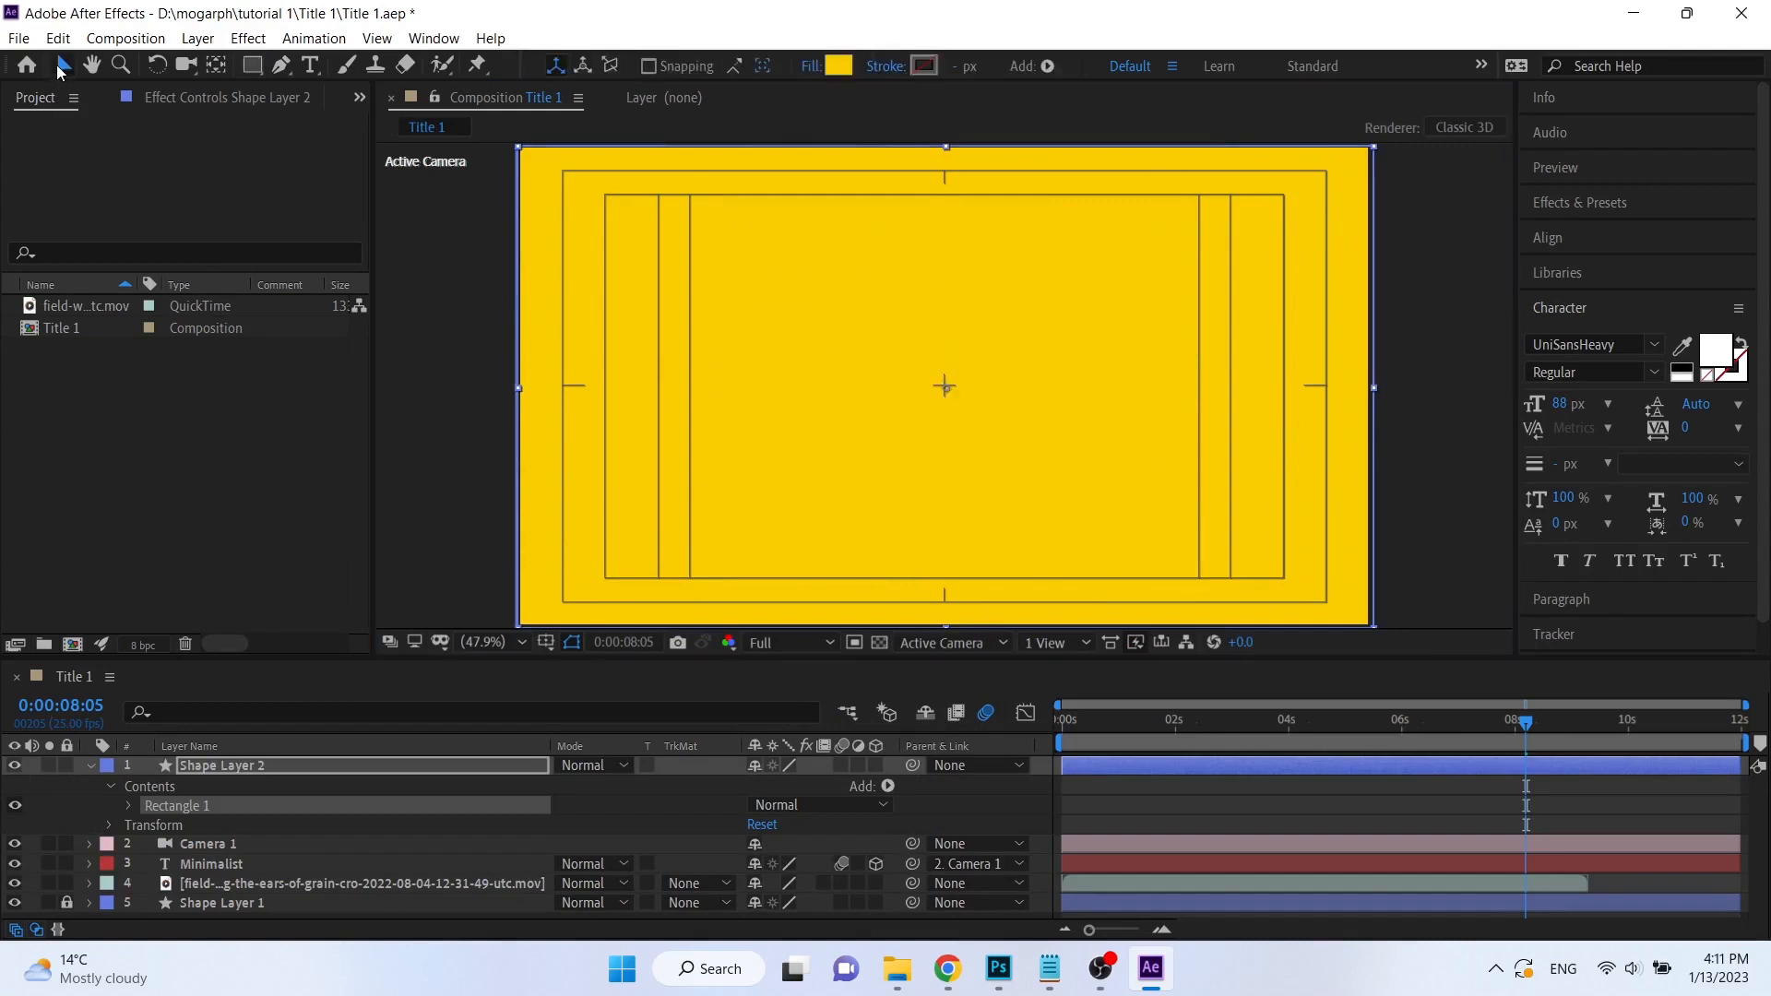
{"action": "left_click", "coordinate": [90, 768]}
{"action": "left_click_drag", "start_coordinate": [238, 767], "coordinate": [245, 795]}
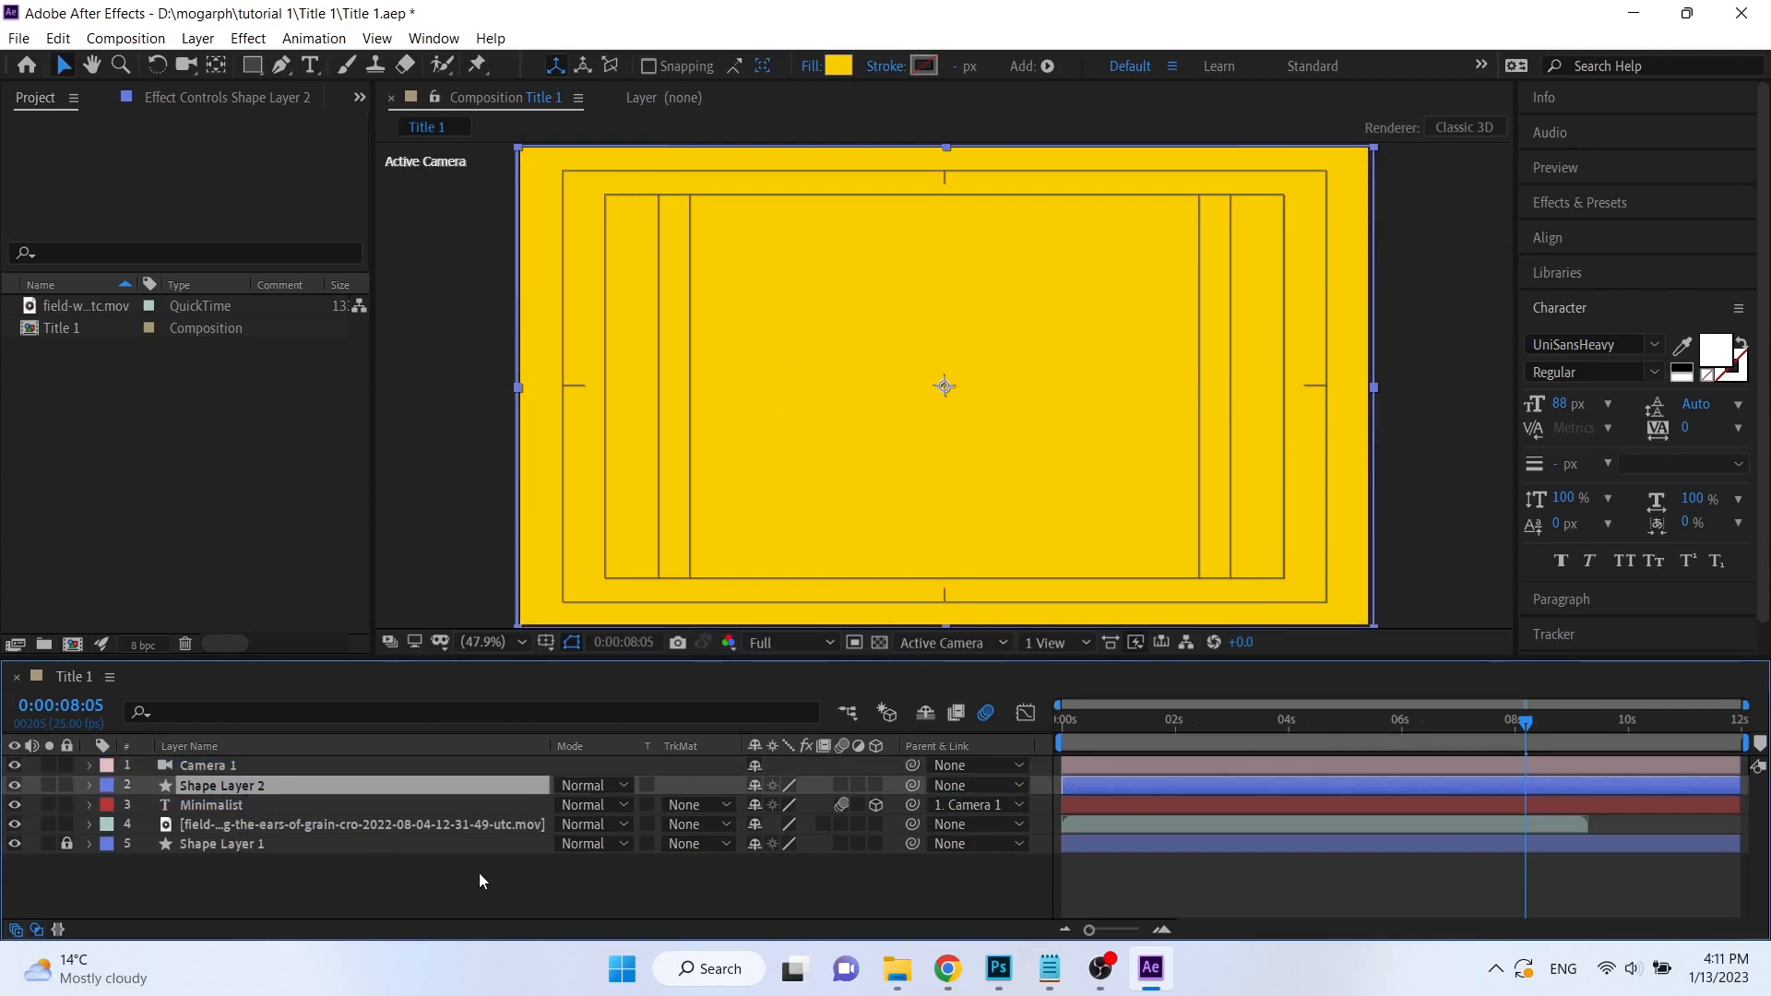
{"action": "left_click", "coordinate": [323, 888]}
Try the Overlay and Add blending modes on the yellow shape layer.
{"action": "left_click", "coordinate": [609, 789]}
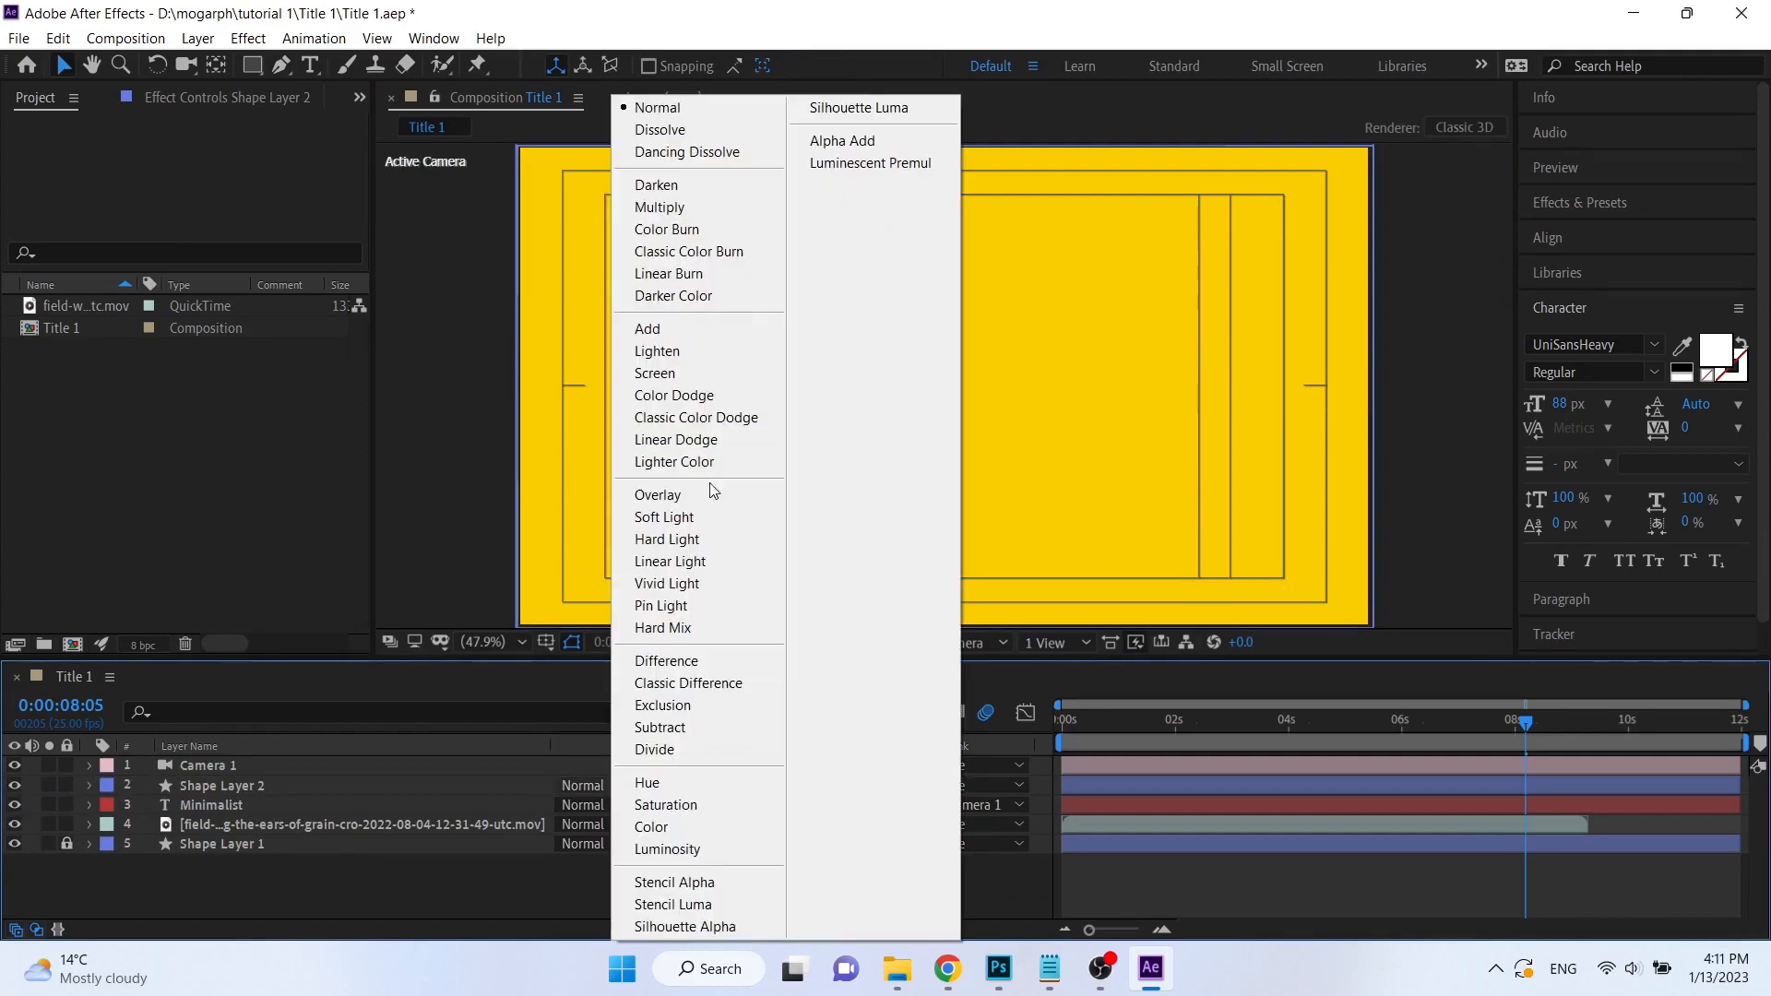
{"action": "left_click", "coordinate": [708, 498]}
{"action": "left_click", "coordinate": [604, 785]}
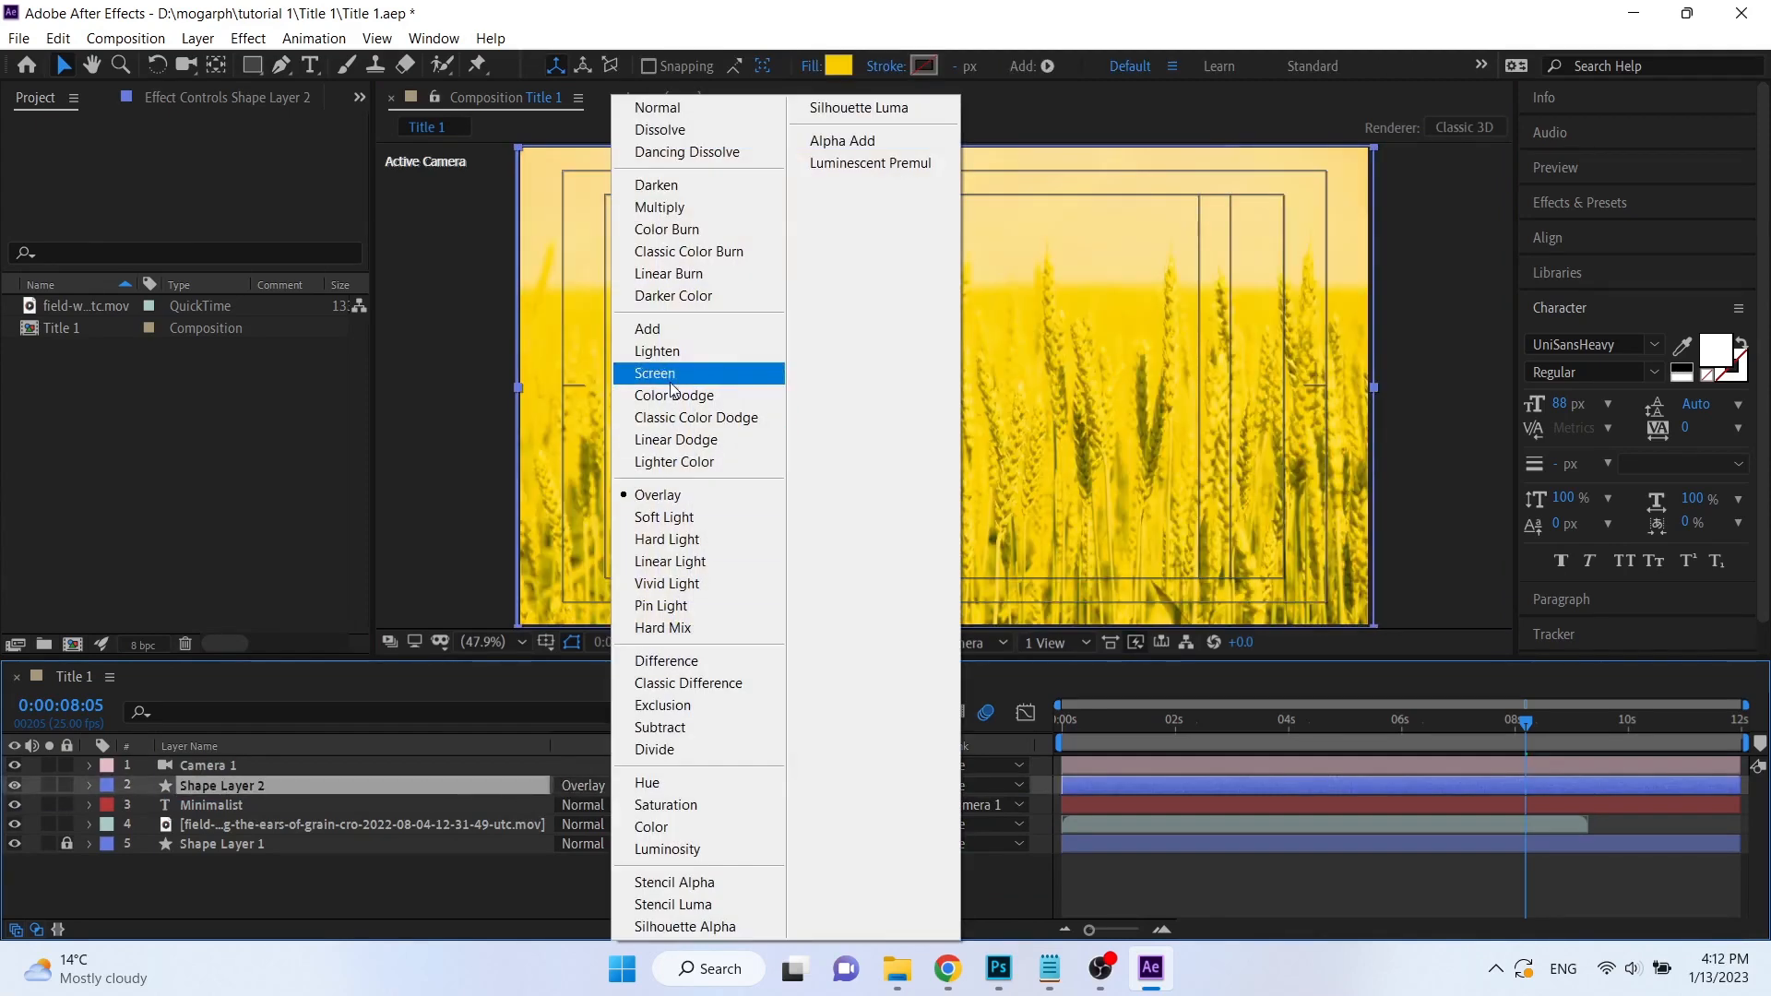
{"action": "left_click", "coordinate": [671, 336]}
{"action": "left_click", "coordinate": [605, 784]}
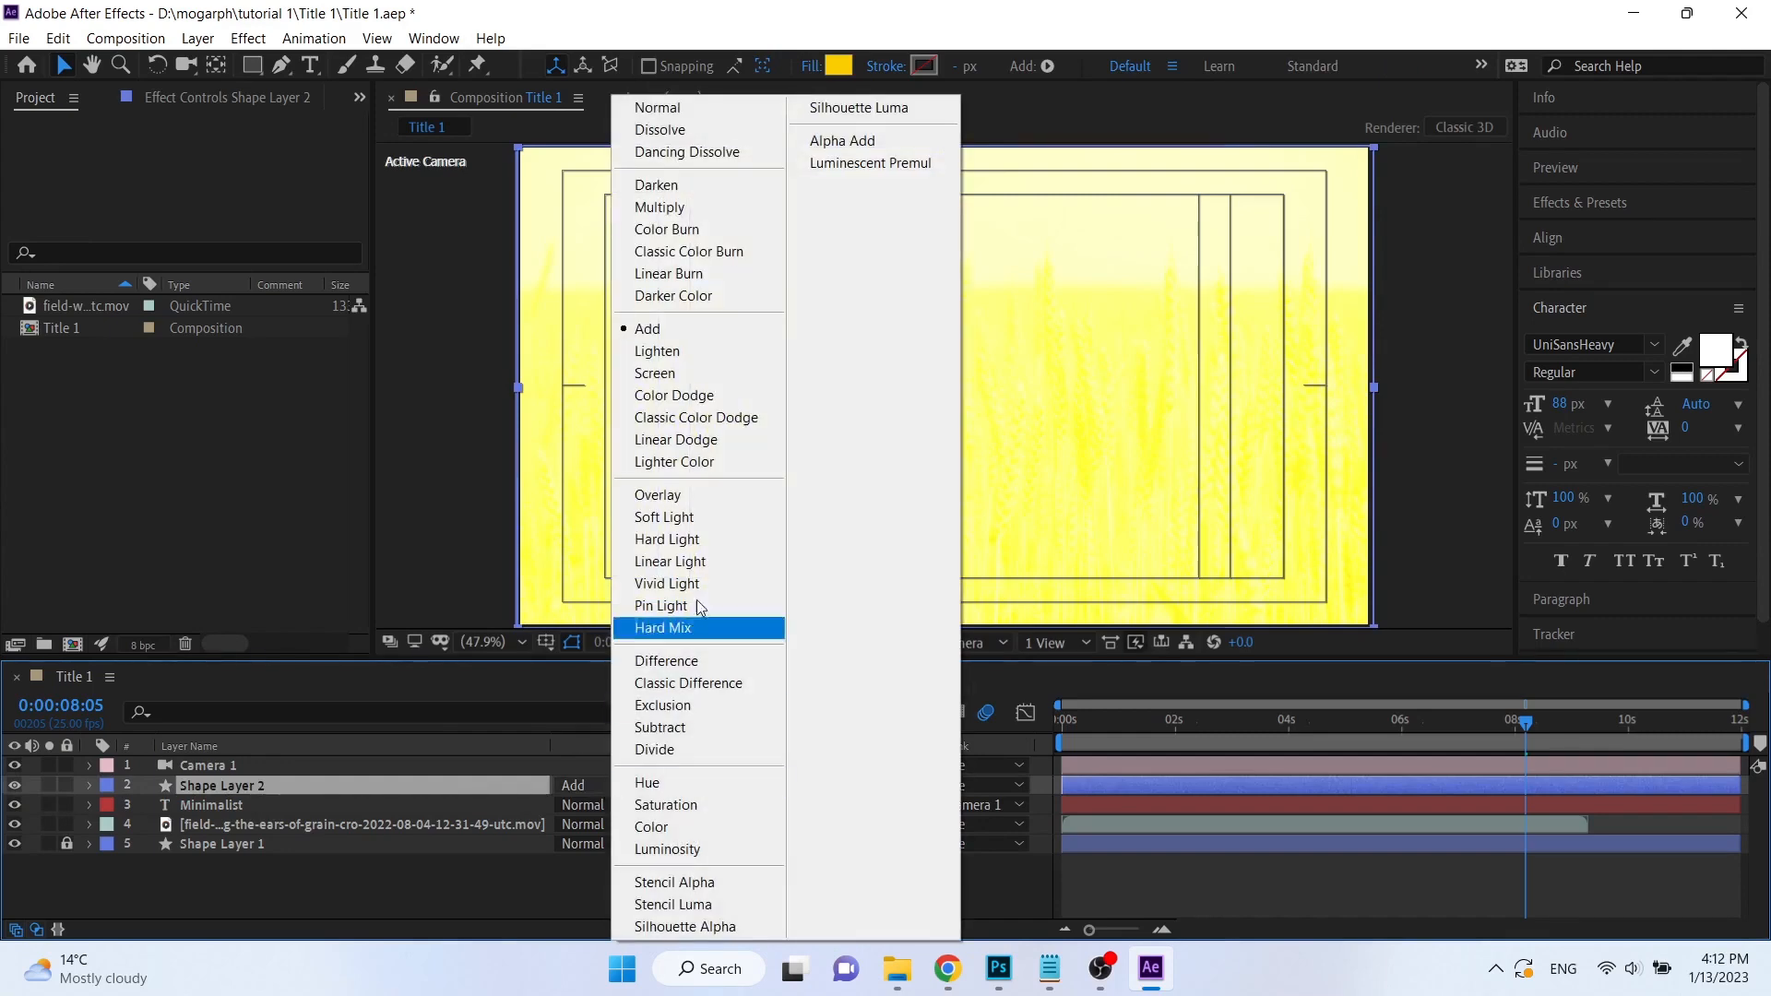
{"action": "left_click", "coordinate": [701, 498]}
Set the yellow shape layer's blending mode to Soft Light and its fill color to the lighter yellow FBD83B.
{"action": "left_click", "coordinate": [602, 784]}
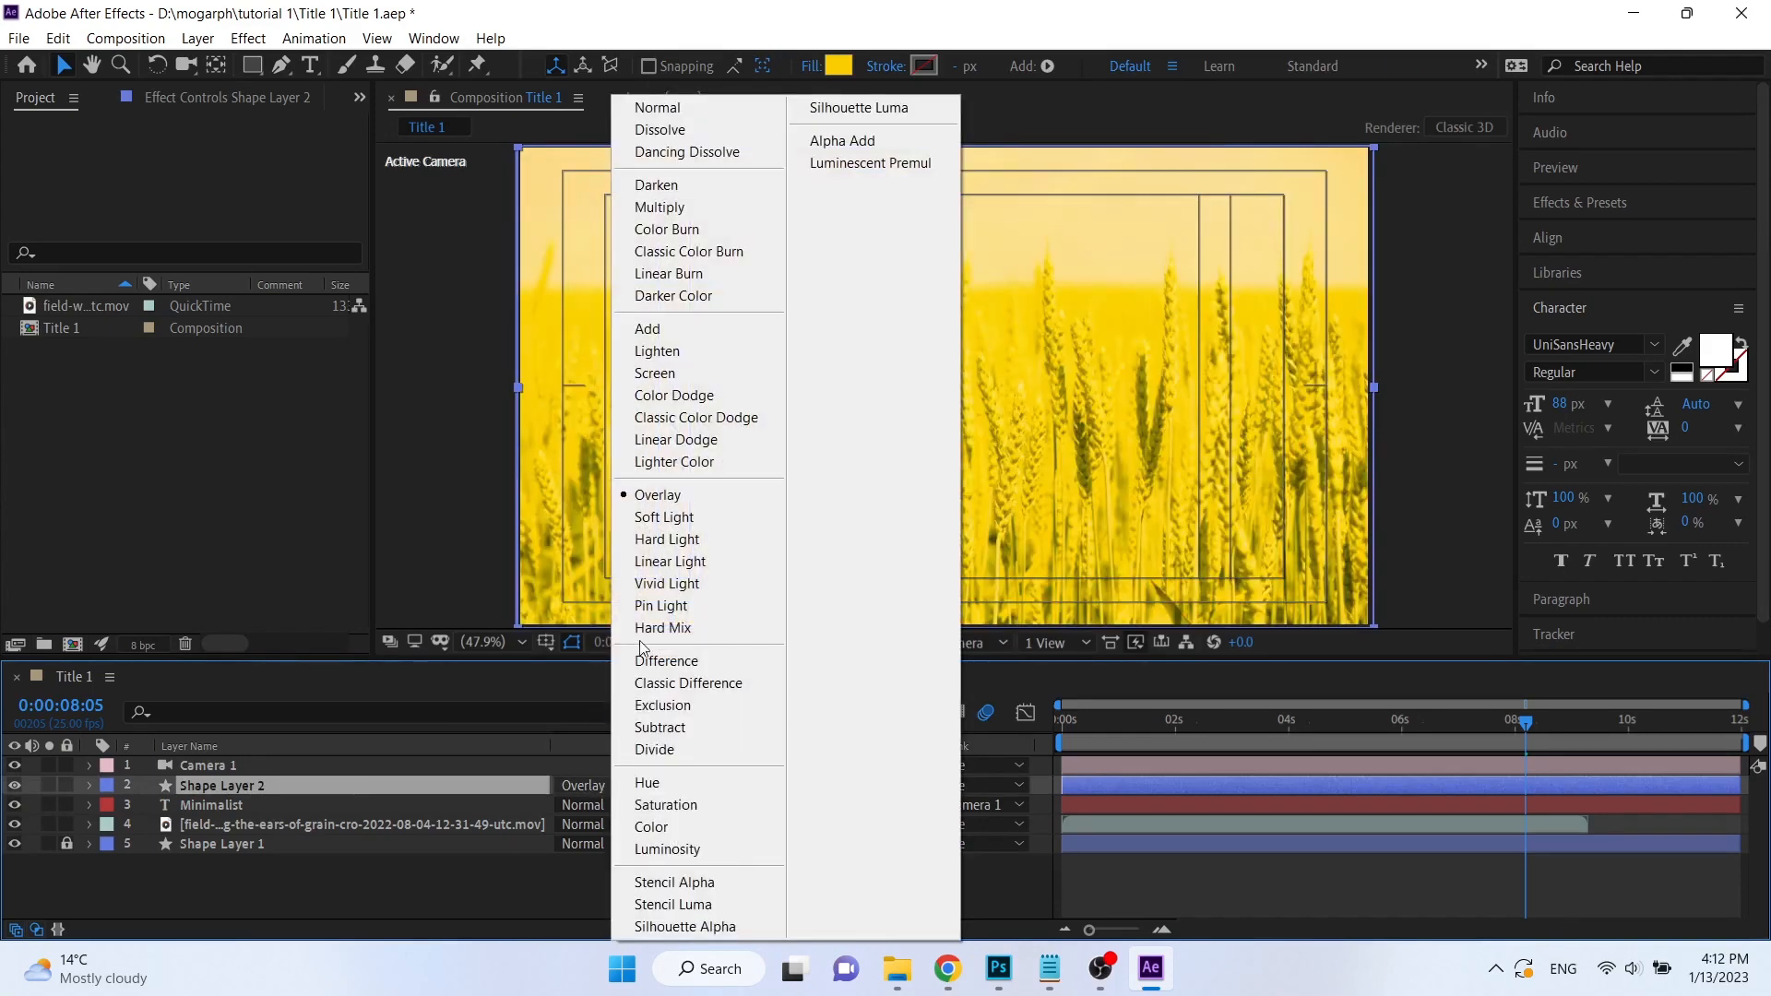
{"action": "left_click", "coordinate": [694, 516]}
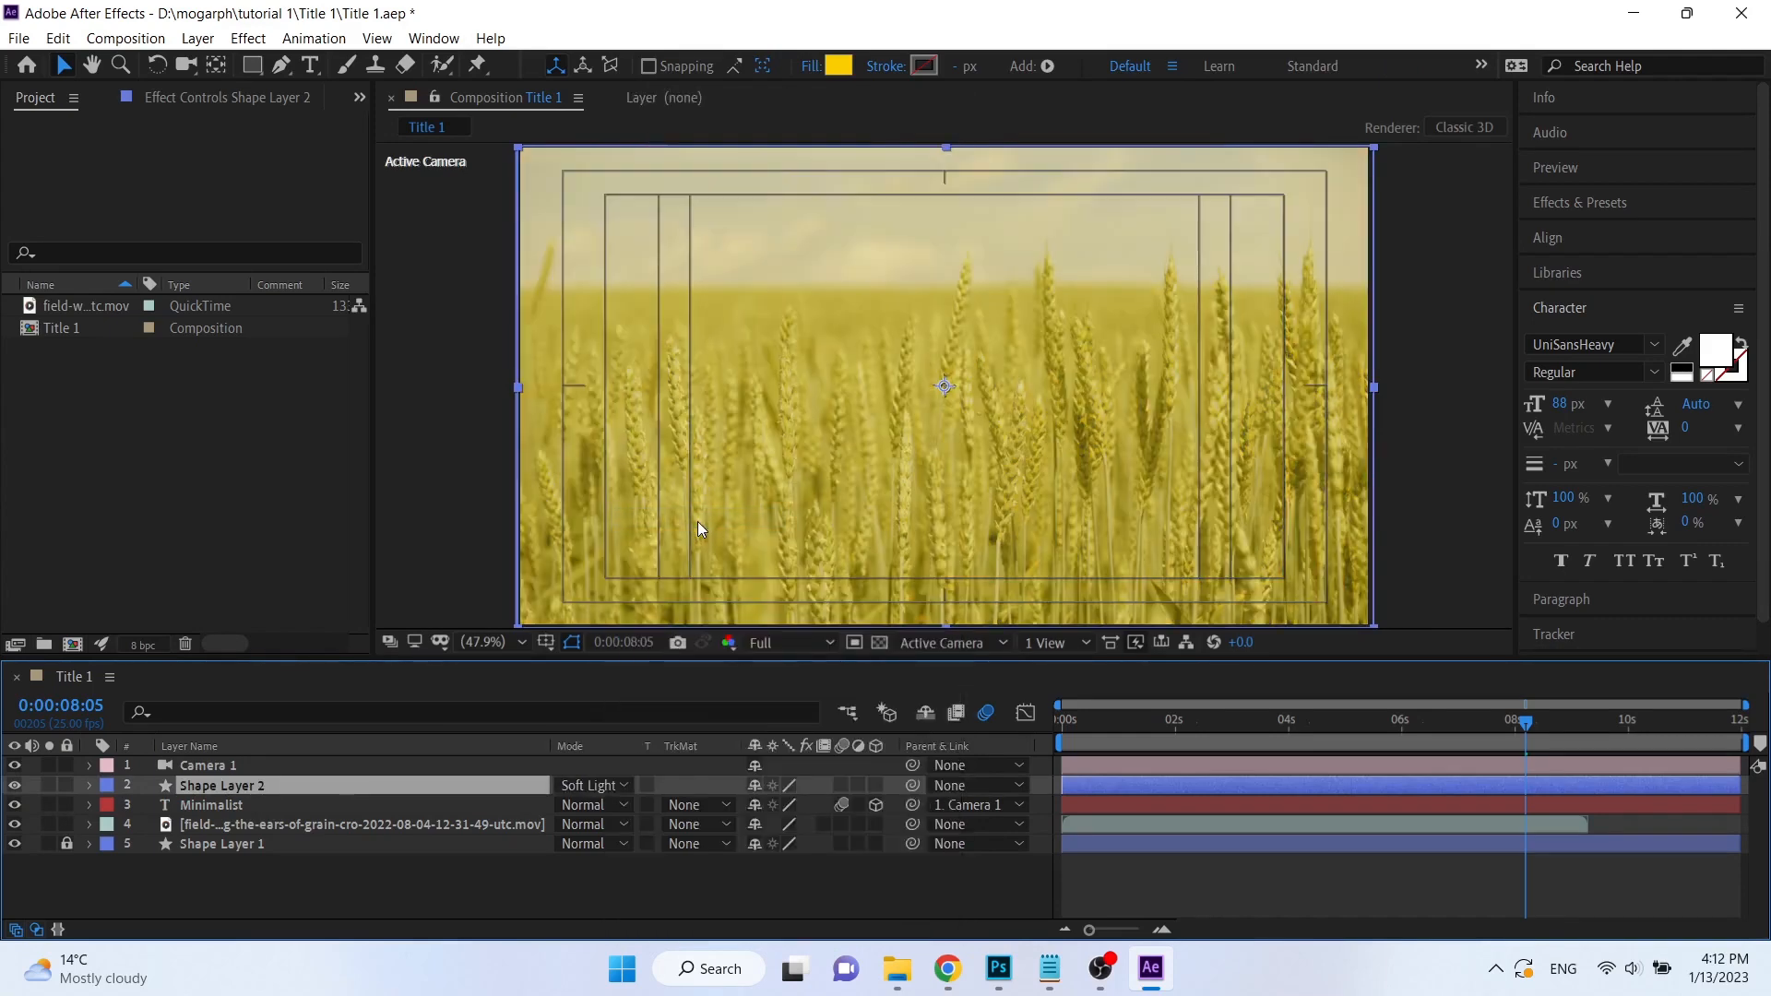
{"action": "left_click", "coordinate": [837, 66]}
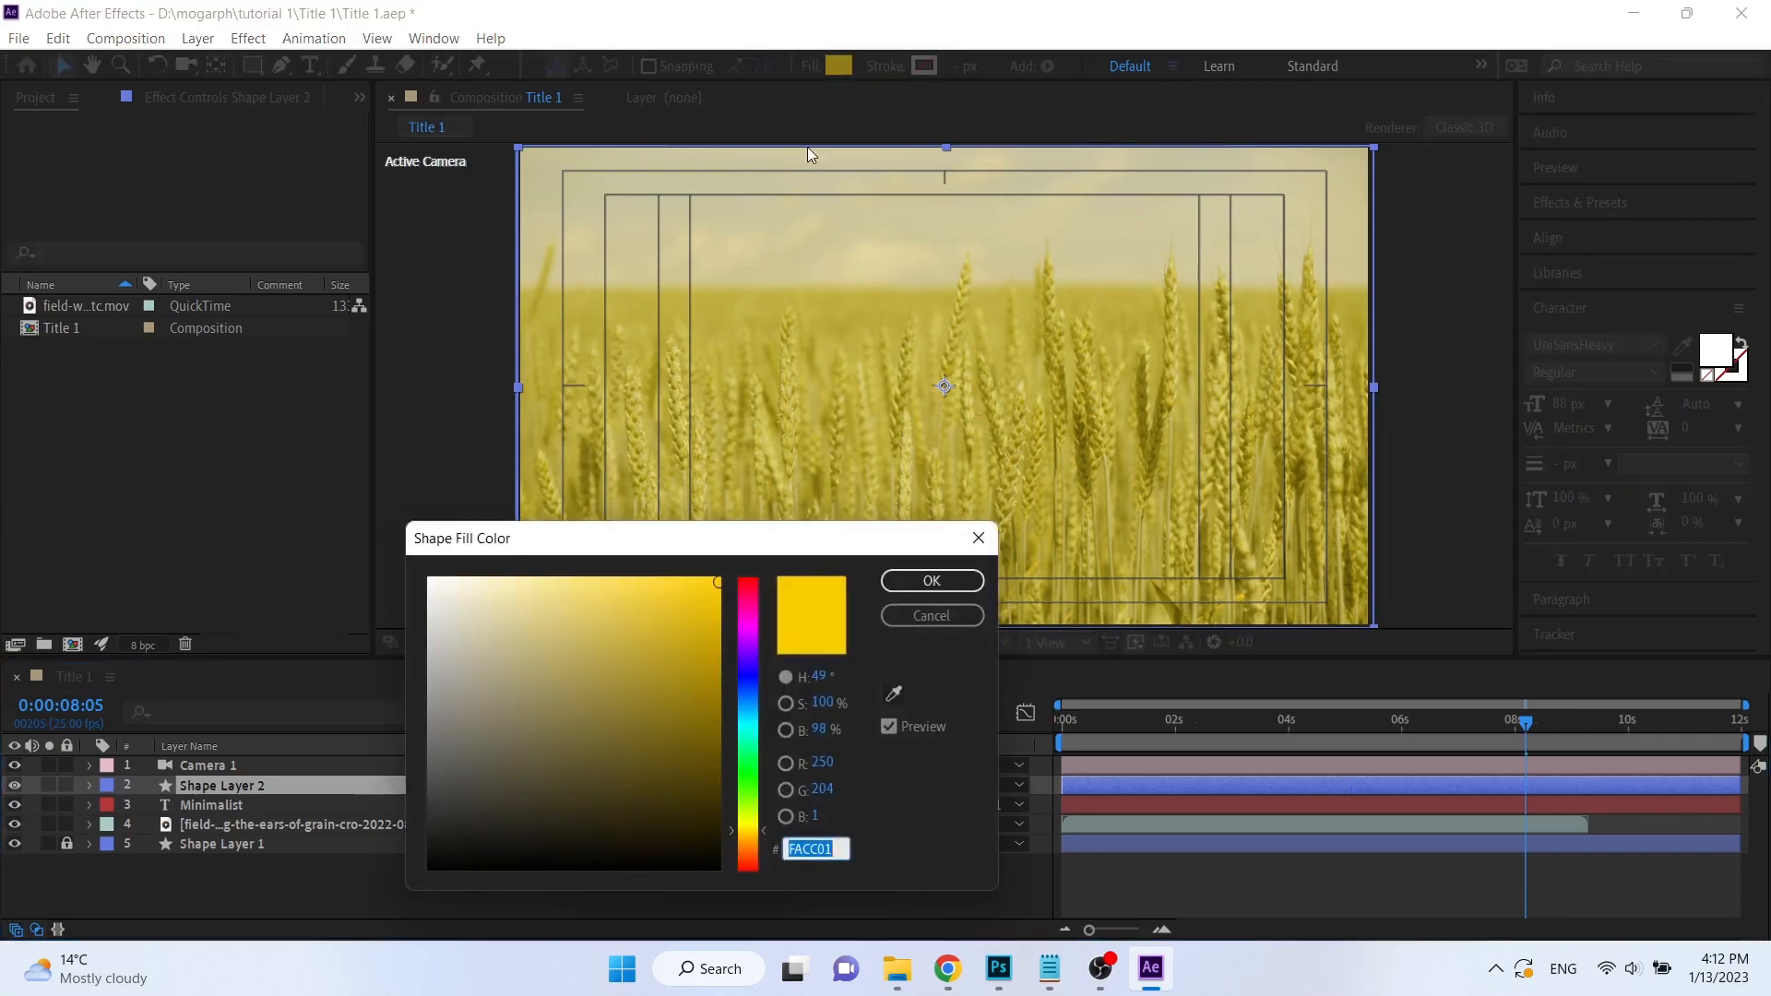
{"action": "left_click", "coordinate": [659, 579]}
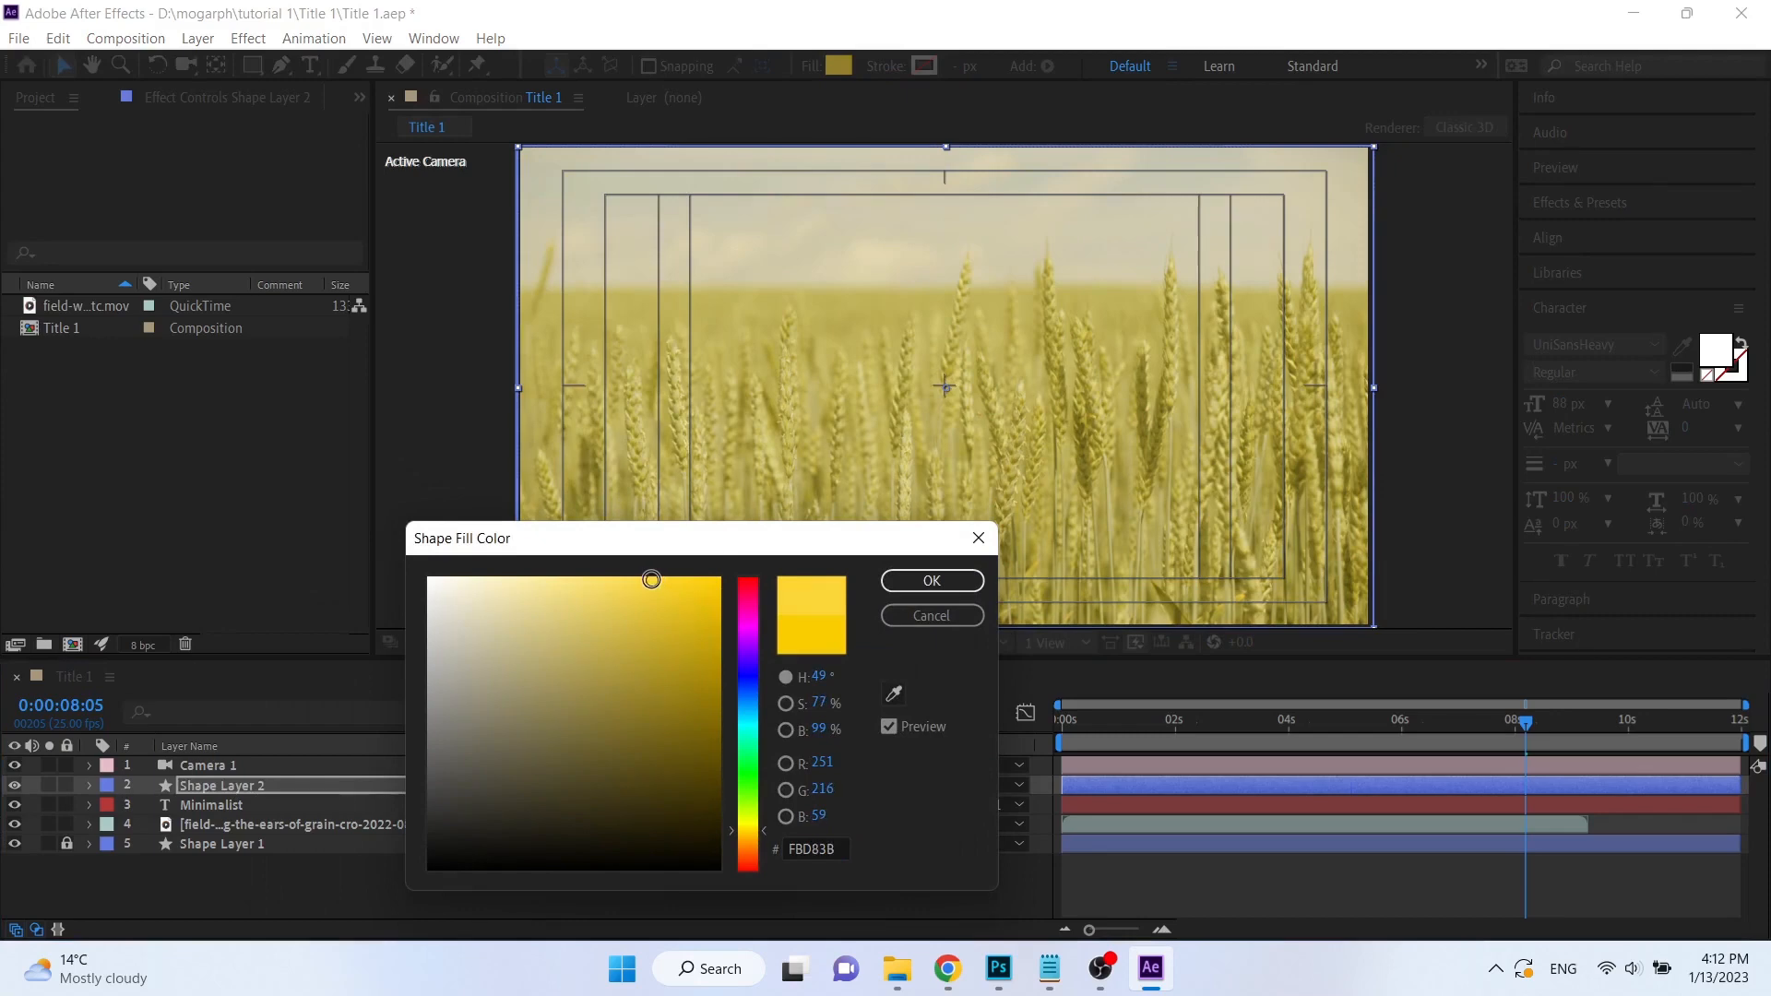
{"action": "left_click", "coordinate": [908, 585]}
Move the current time to 0:00:07:21 and draw a full-frame rectangle on a new layer with cream fill FEFAE9 and no stroke.
{"action": "left_click_drag", "start_coordinate": [1491, 729], "coordinate": [1506, 729]}
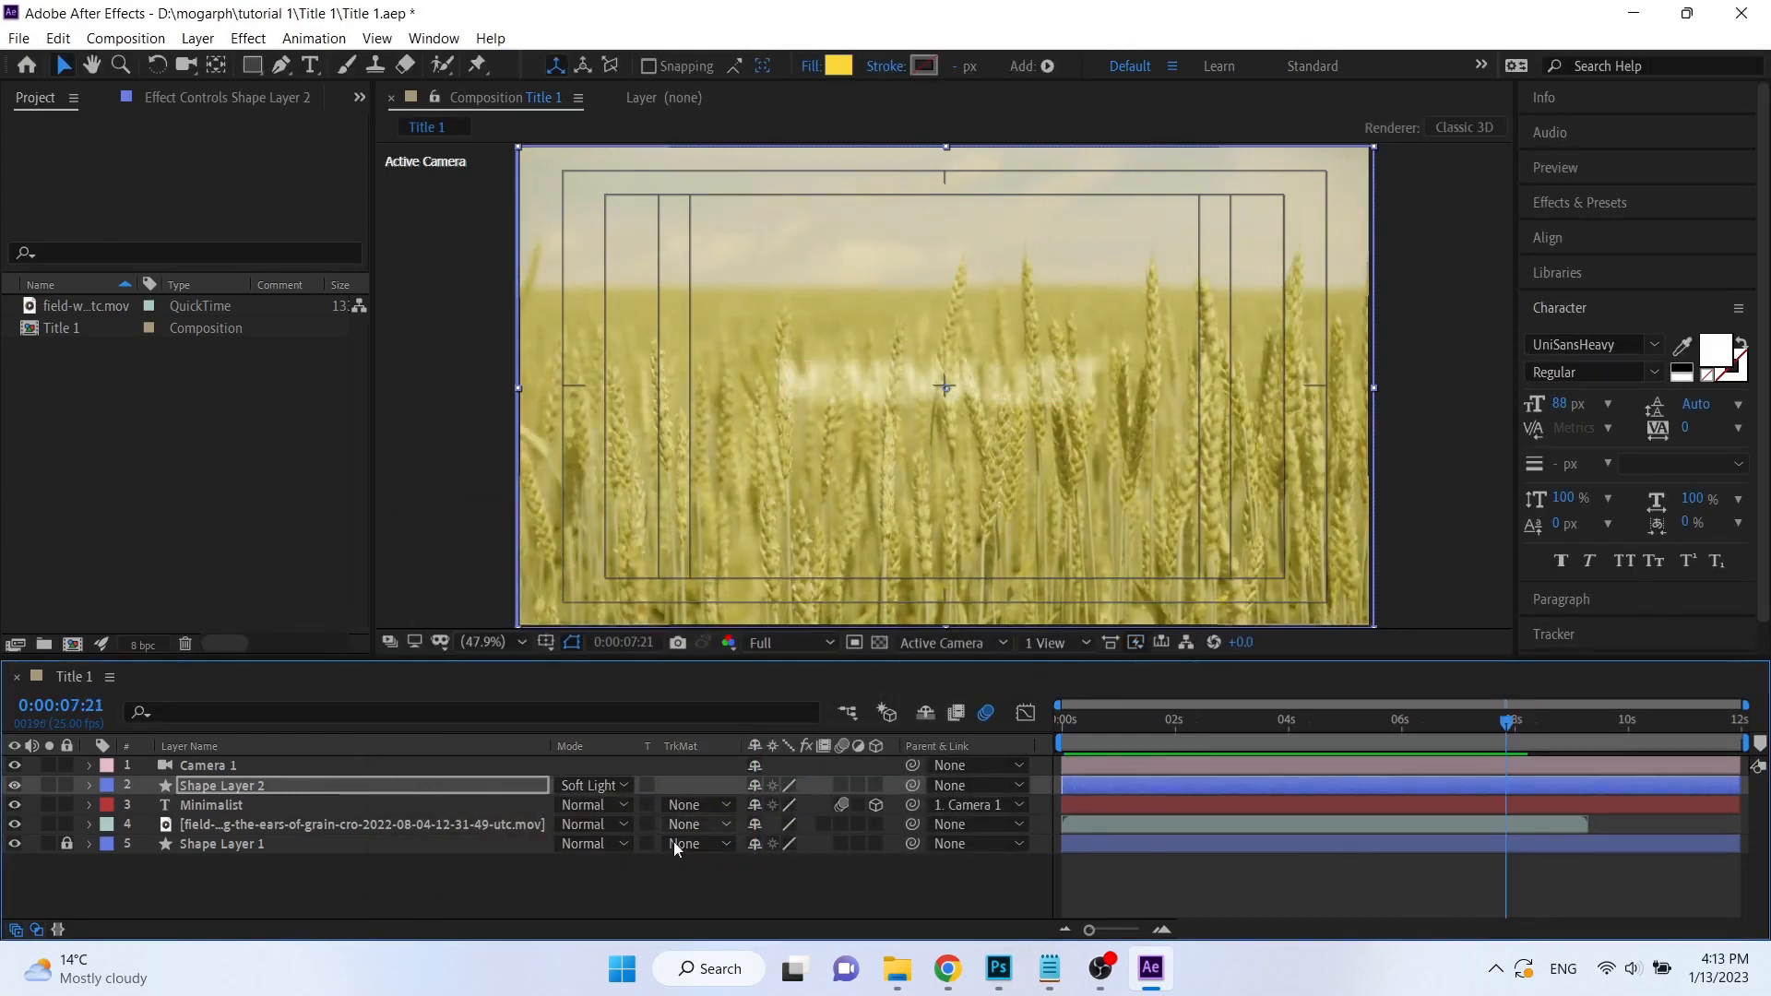
{"action": "left_click", "coordinate": [397, 882]}
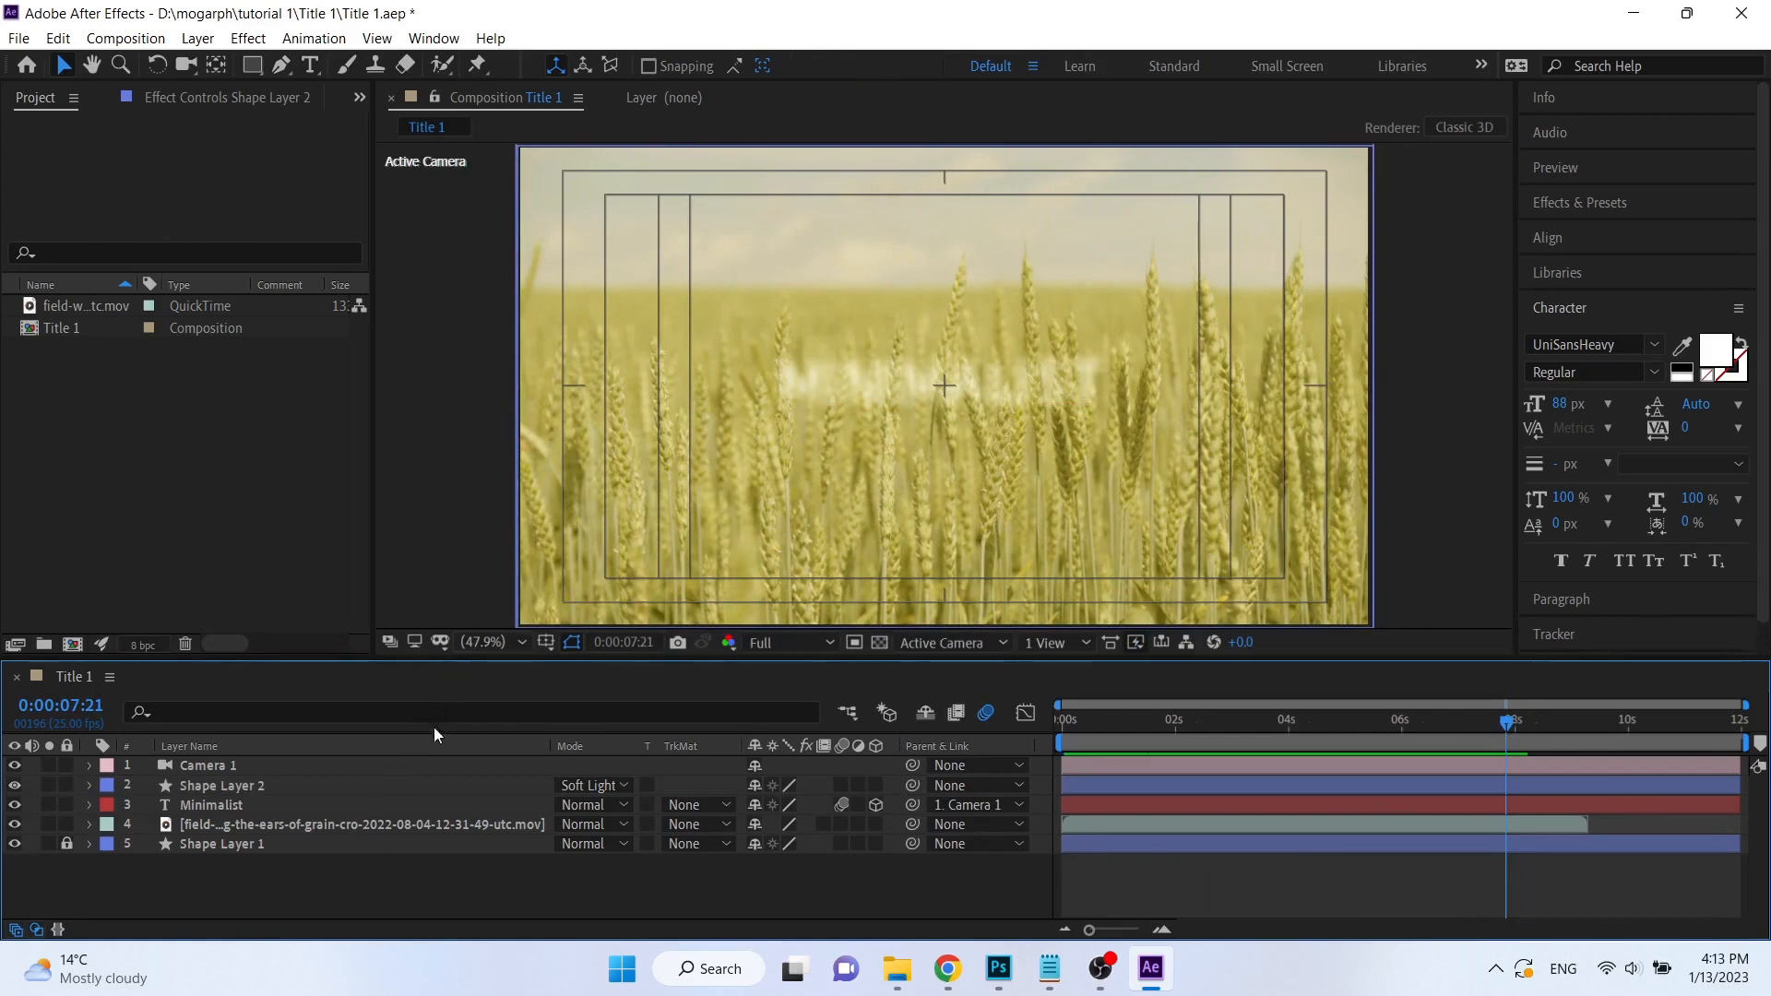
{"action": "left_click", "coordinate": [249, 65]}
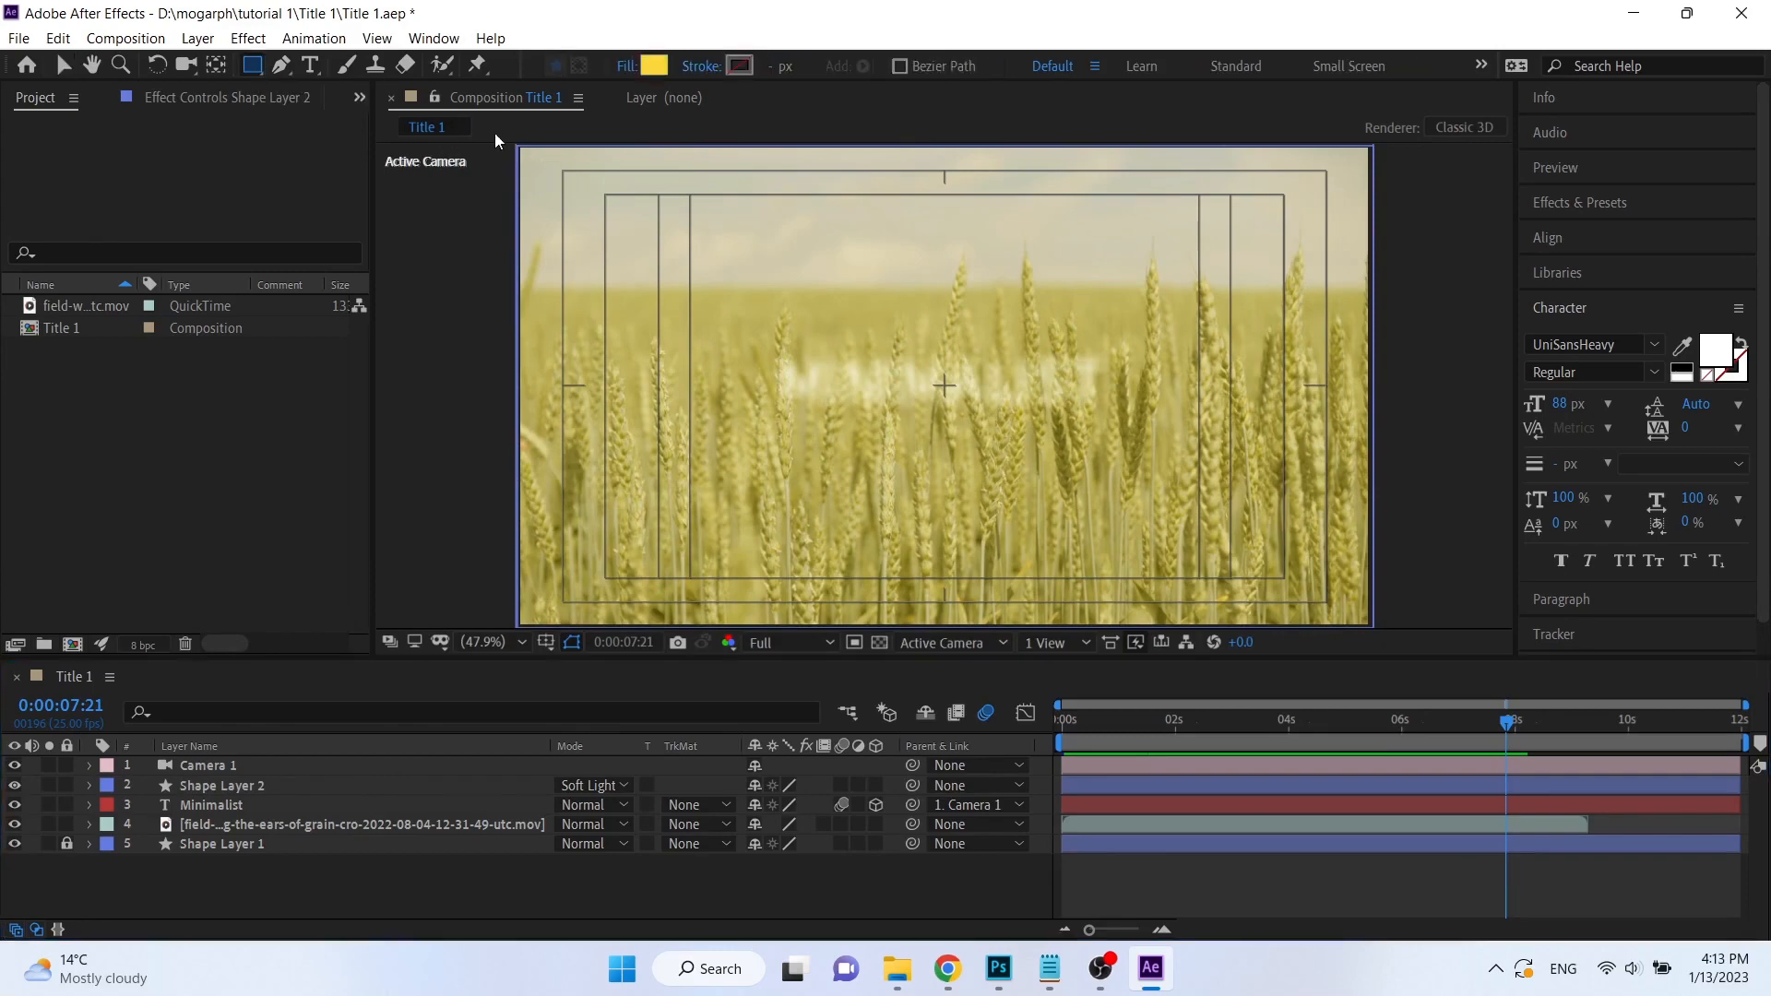
{"action": "left_click", "coordinate": [654, 66]}
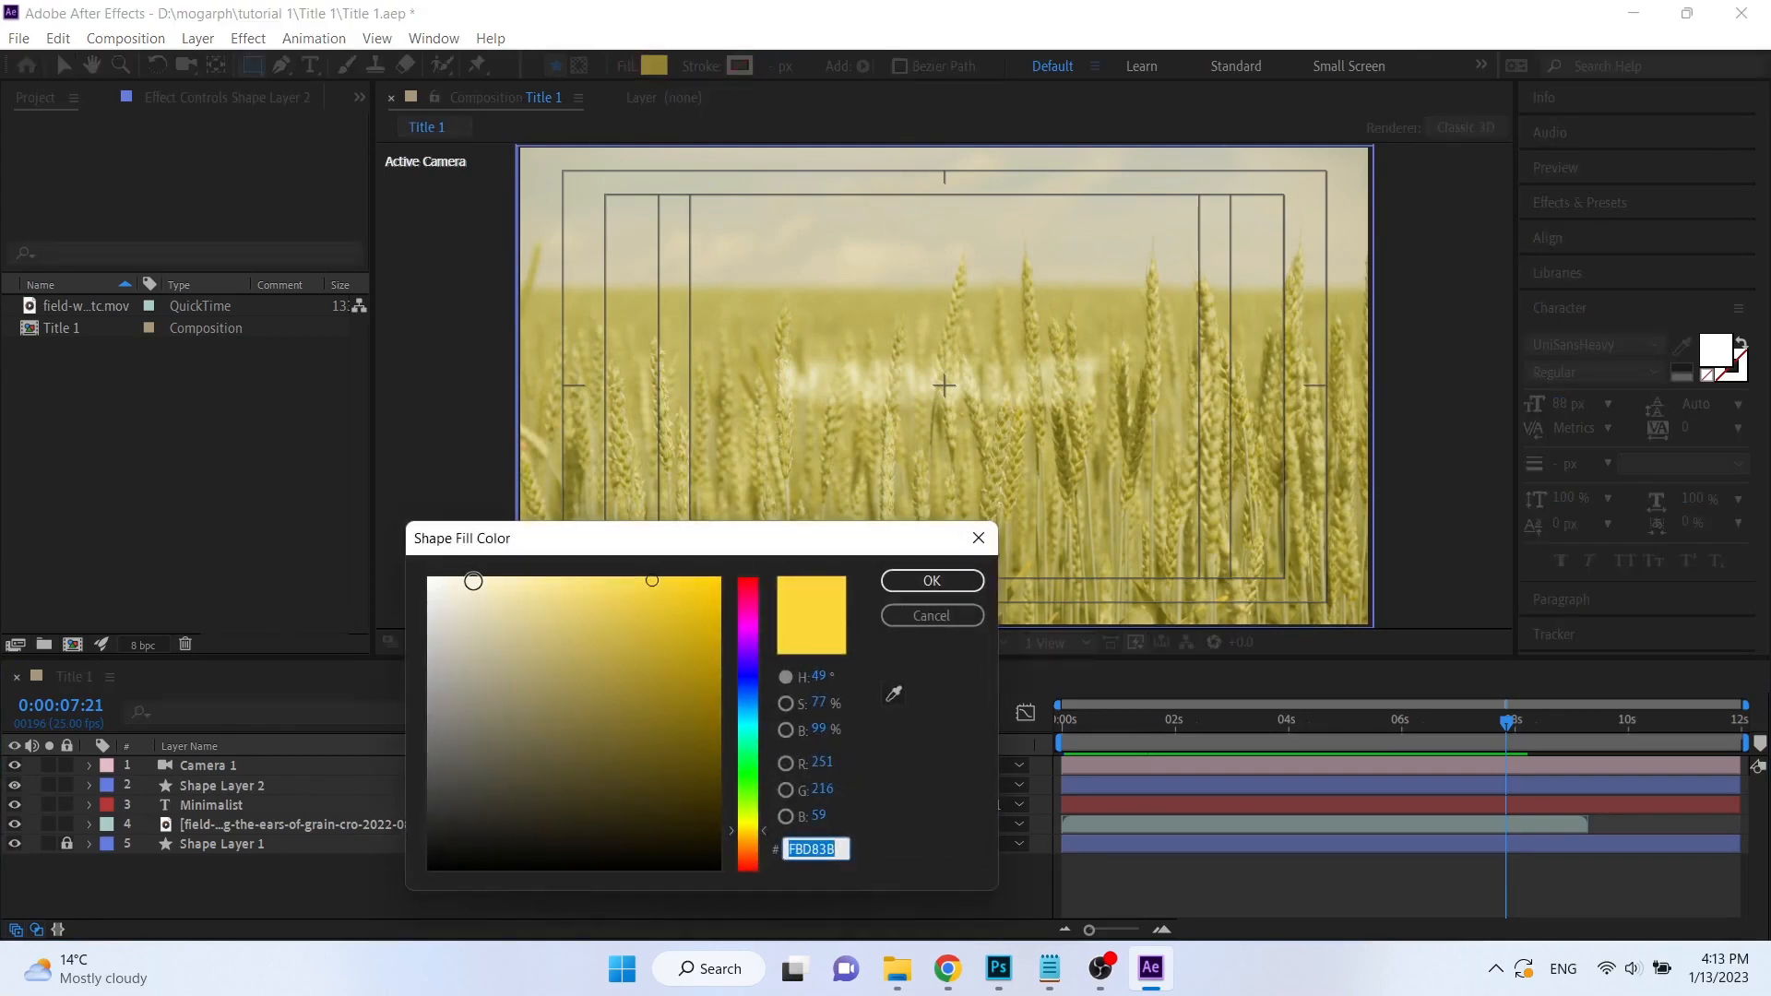
{"action": "left_click", "coordinate": [450, 577]}
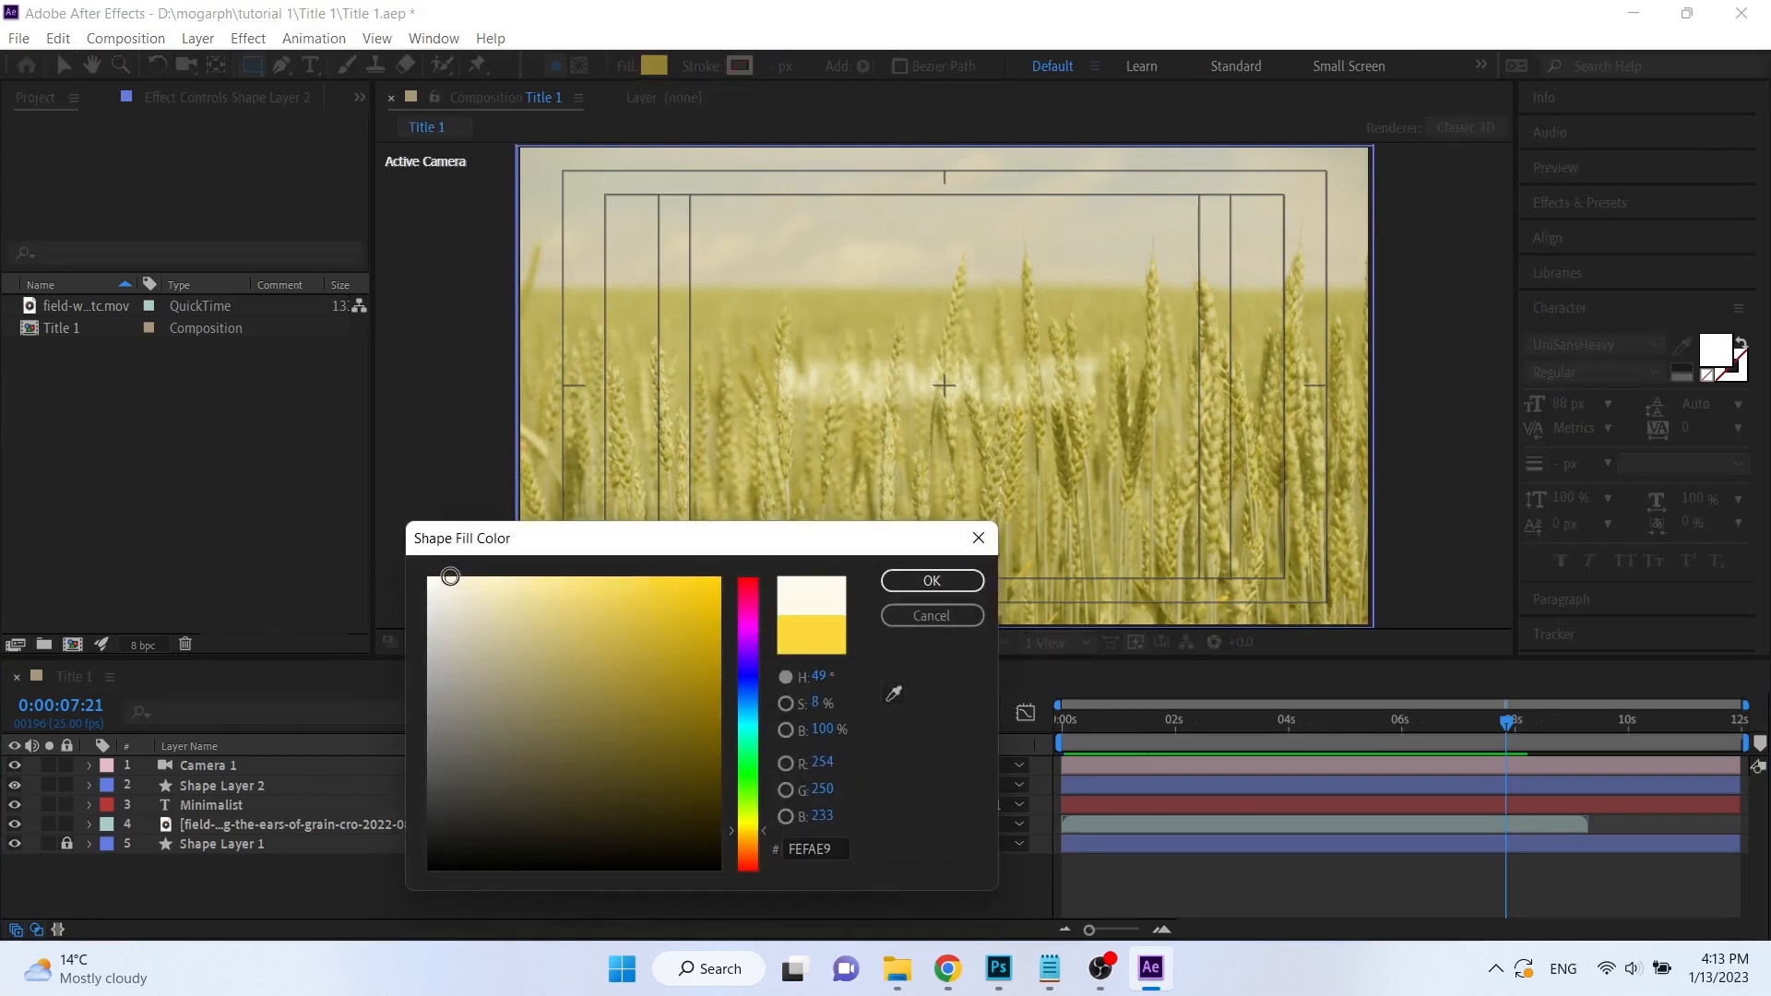
{"action": "left_click", "coordinate": [951, 582]}
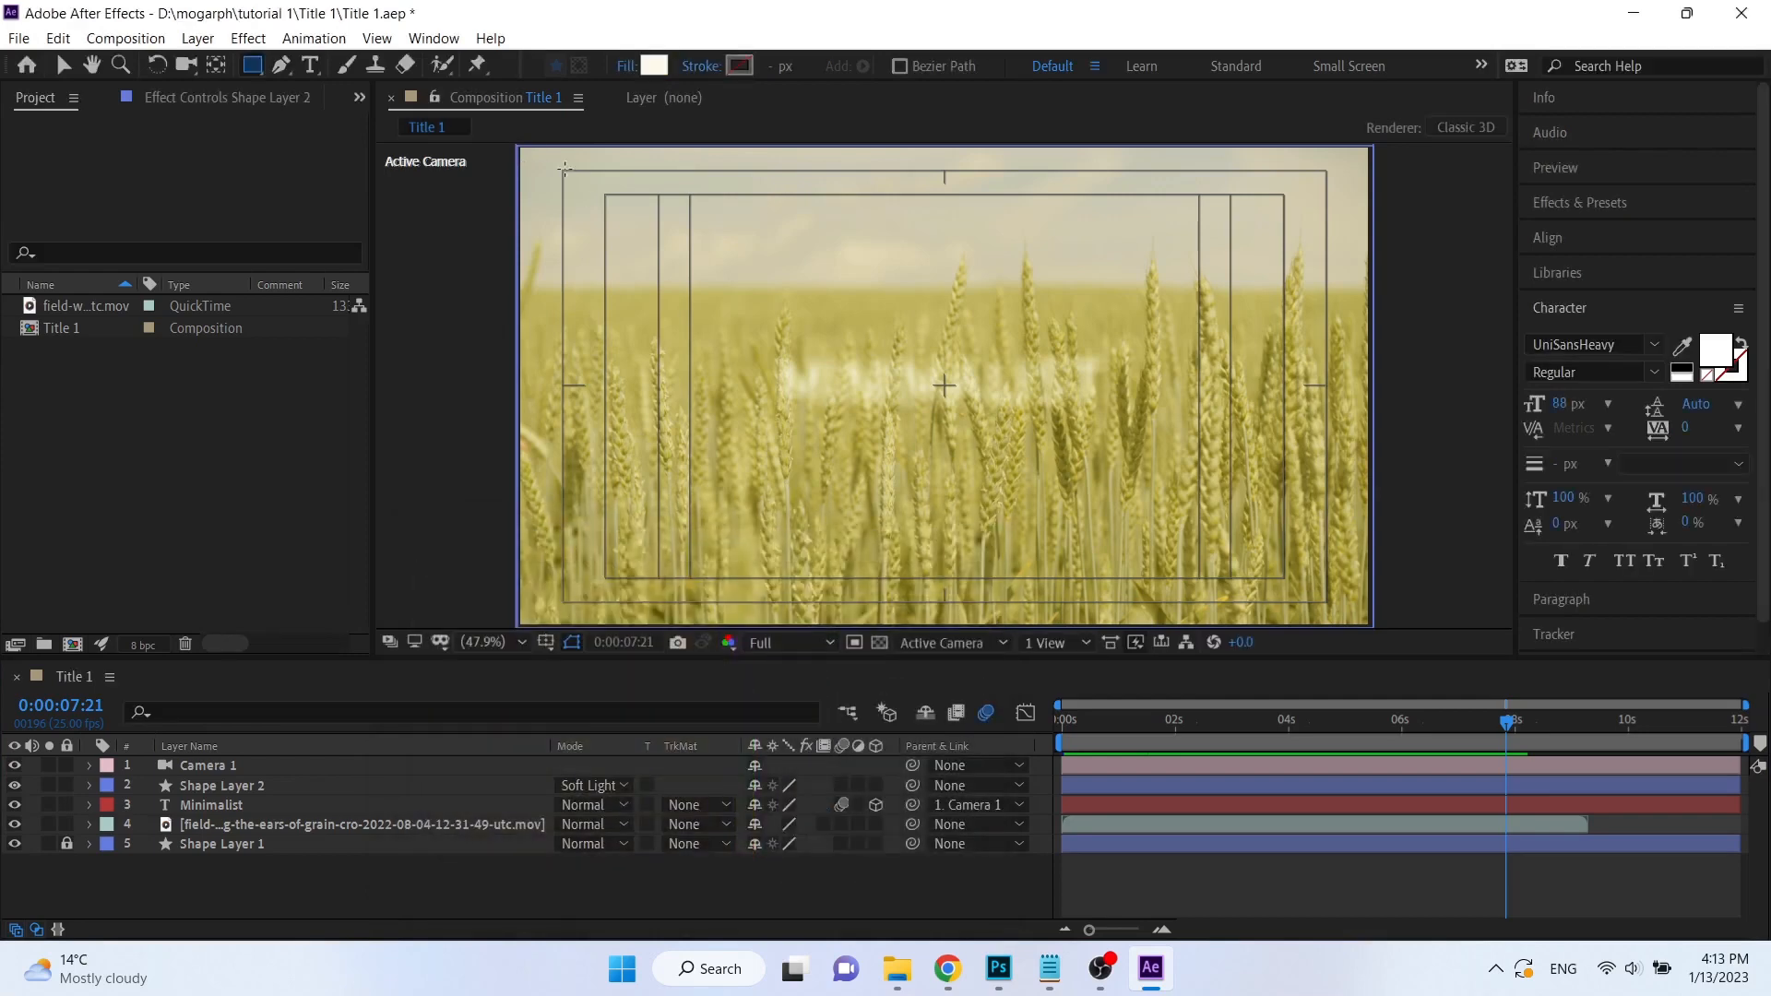
{"action": "left_click_drag", "start_coordinate": [518, 143], "coordinate": [1373, 627]}
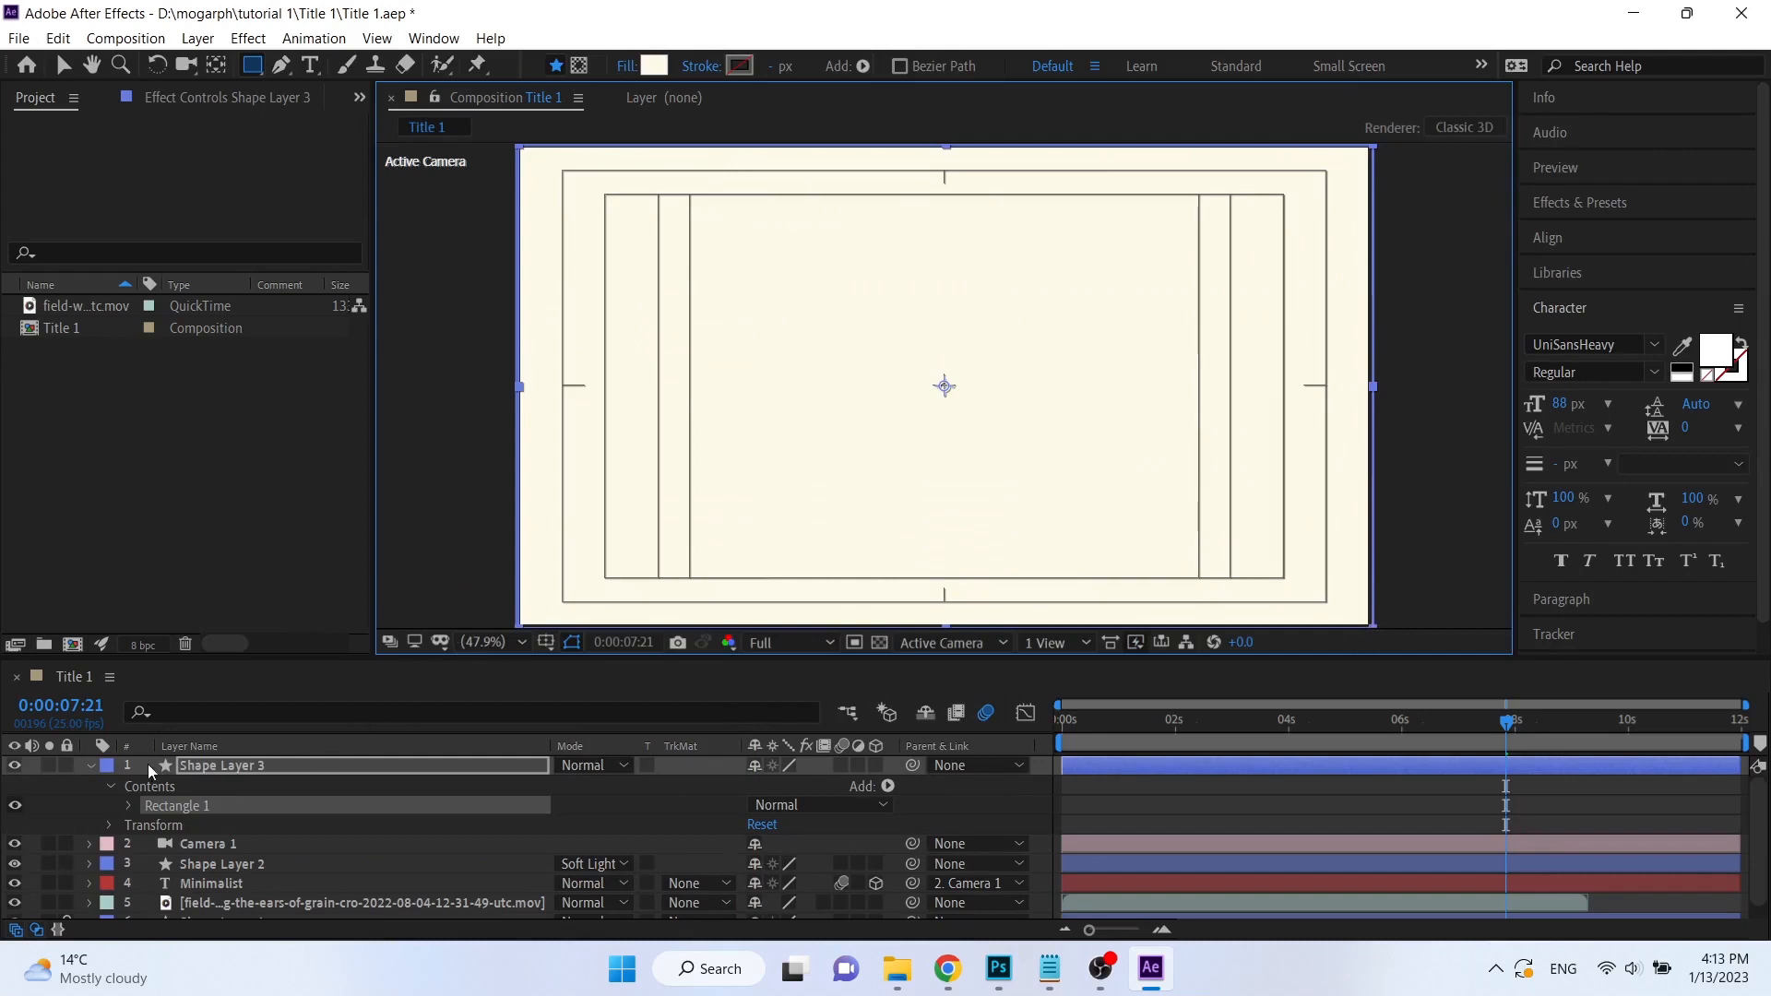
Split the cream shape layer at 0:00:07:21 and delete the part before that time.
{"action": "left_click", "coordinate": [92, 761]}
{"action": "key", "text": "ctrl+shift+d"}
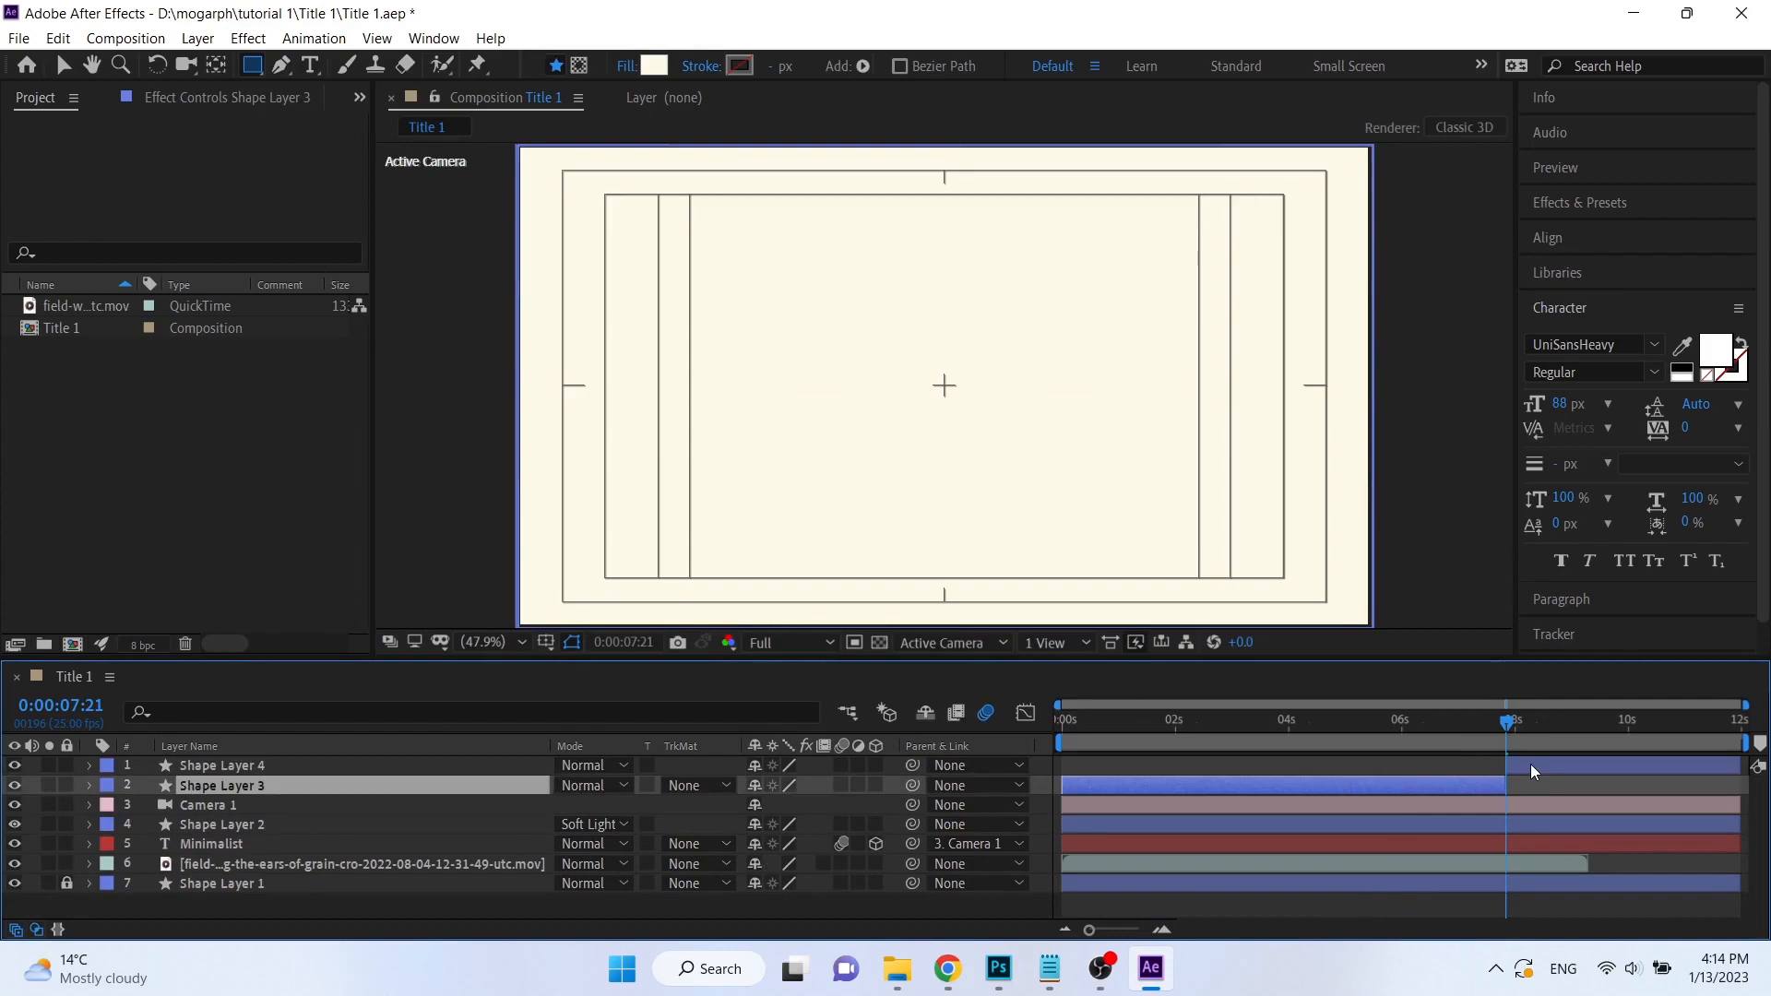
{"action": "key", "text": "Delete"}
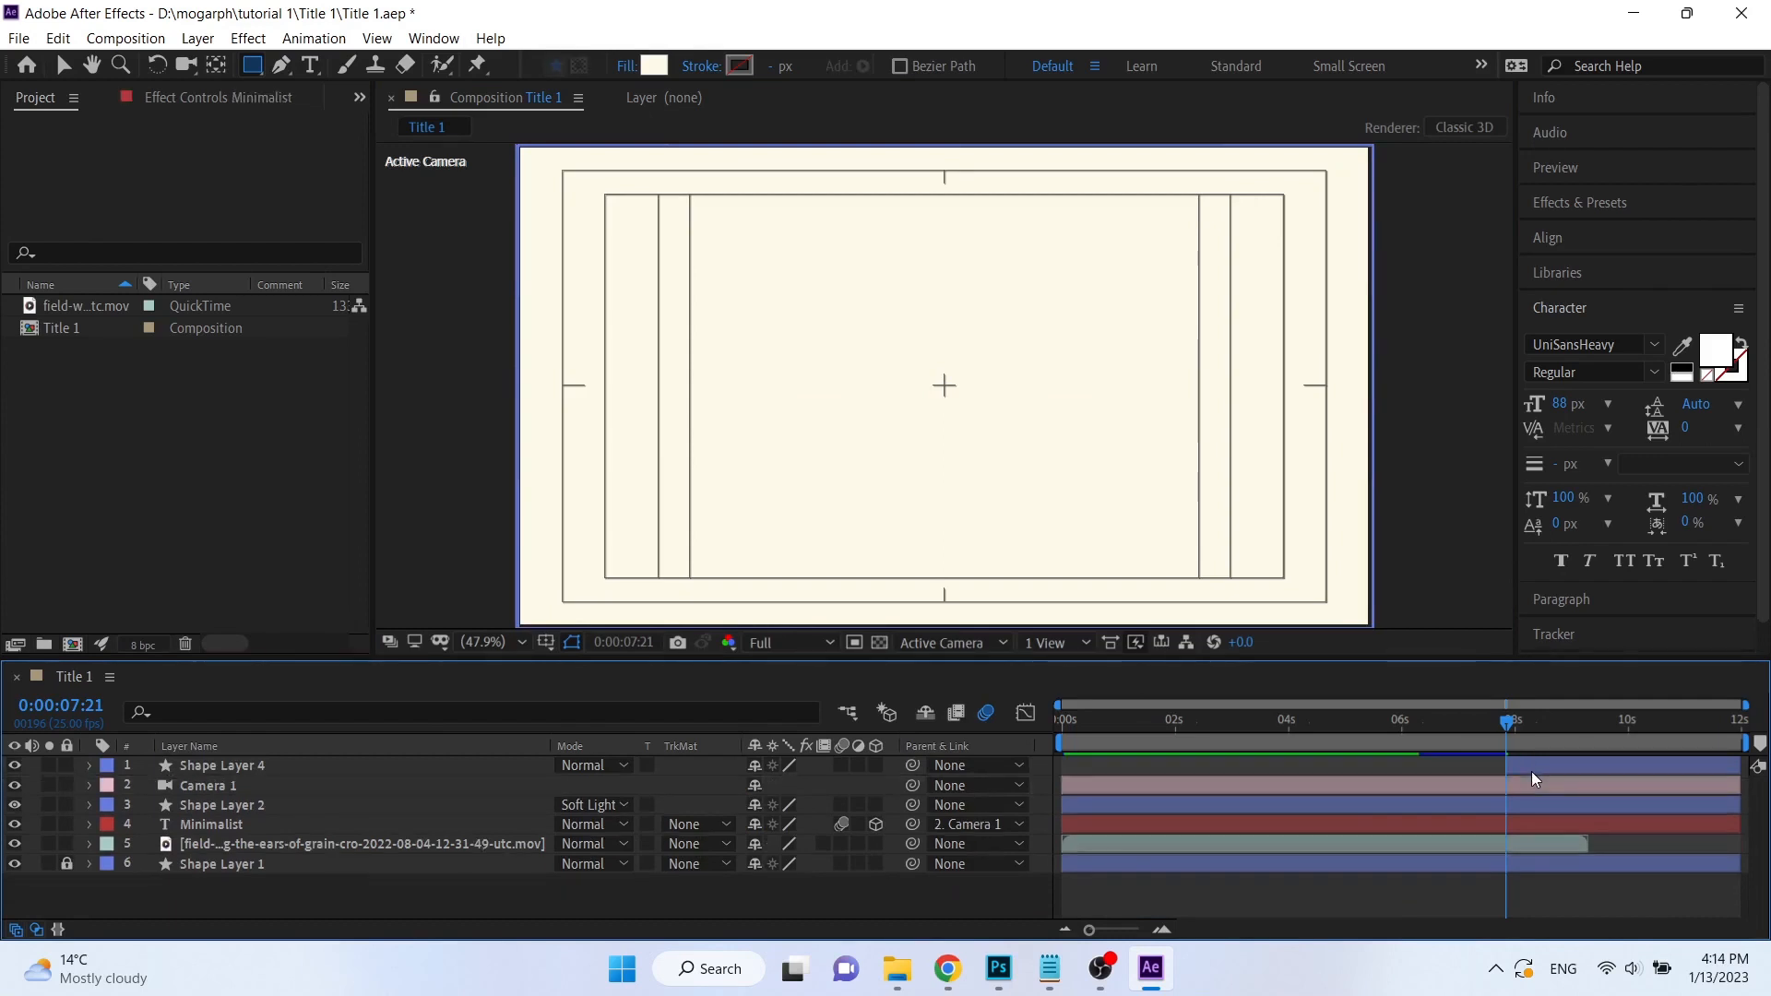
Set the cream shape layer's opacity to 0% and add an opacity keyframe at 0:00:07:21.
{"action": "left_click_drag", "start_coordinate": [1508, 730], "coordinate": [1508, 729]}
{"action": "left_click", "coordinate": [89, 767]}
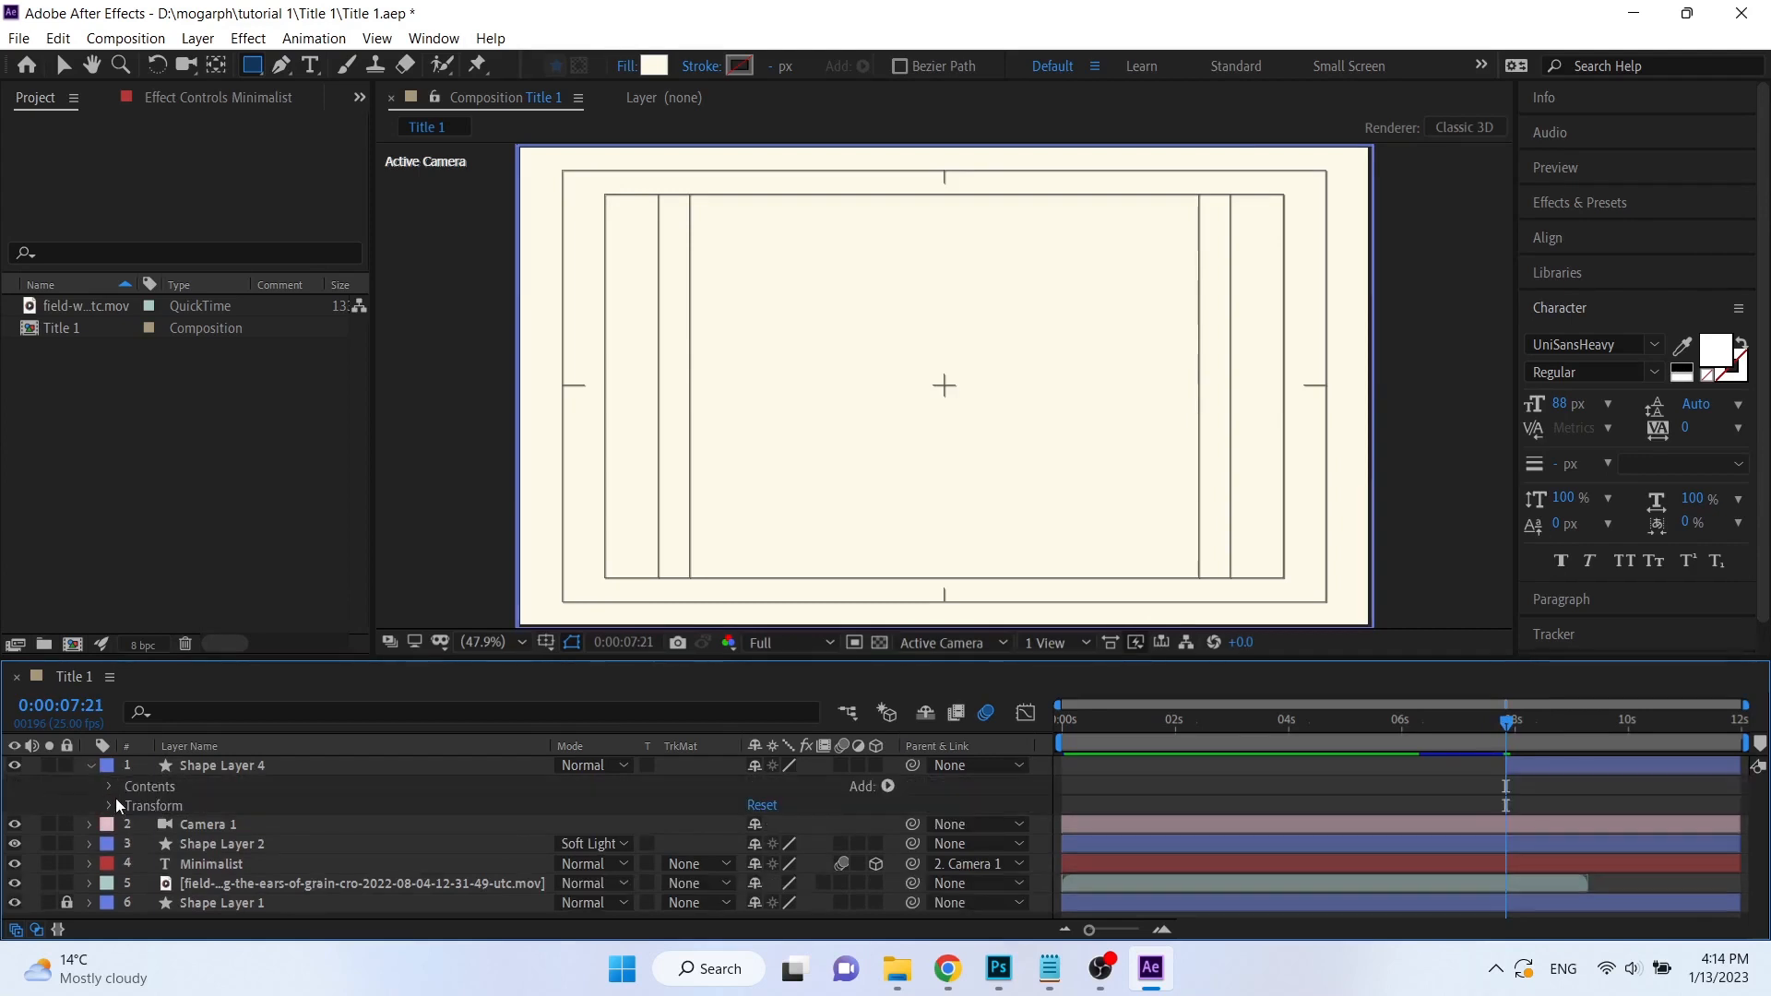
{"action": "left_click", "coordinate": [108, 806]}
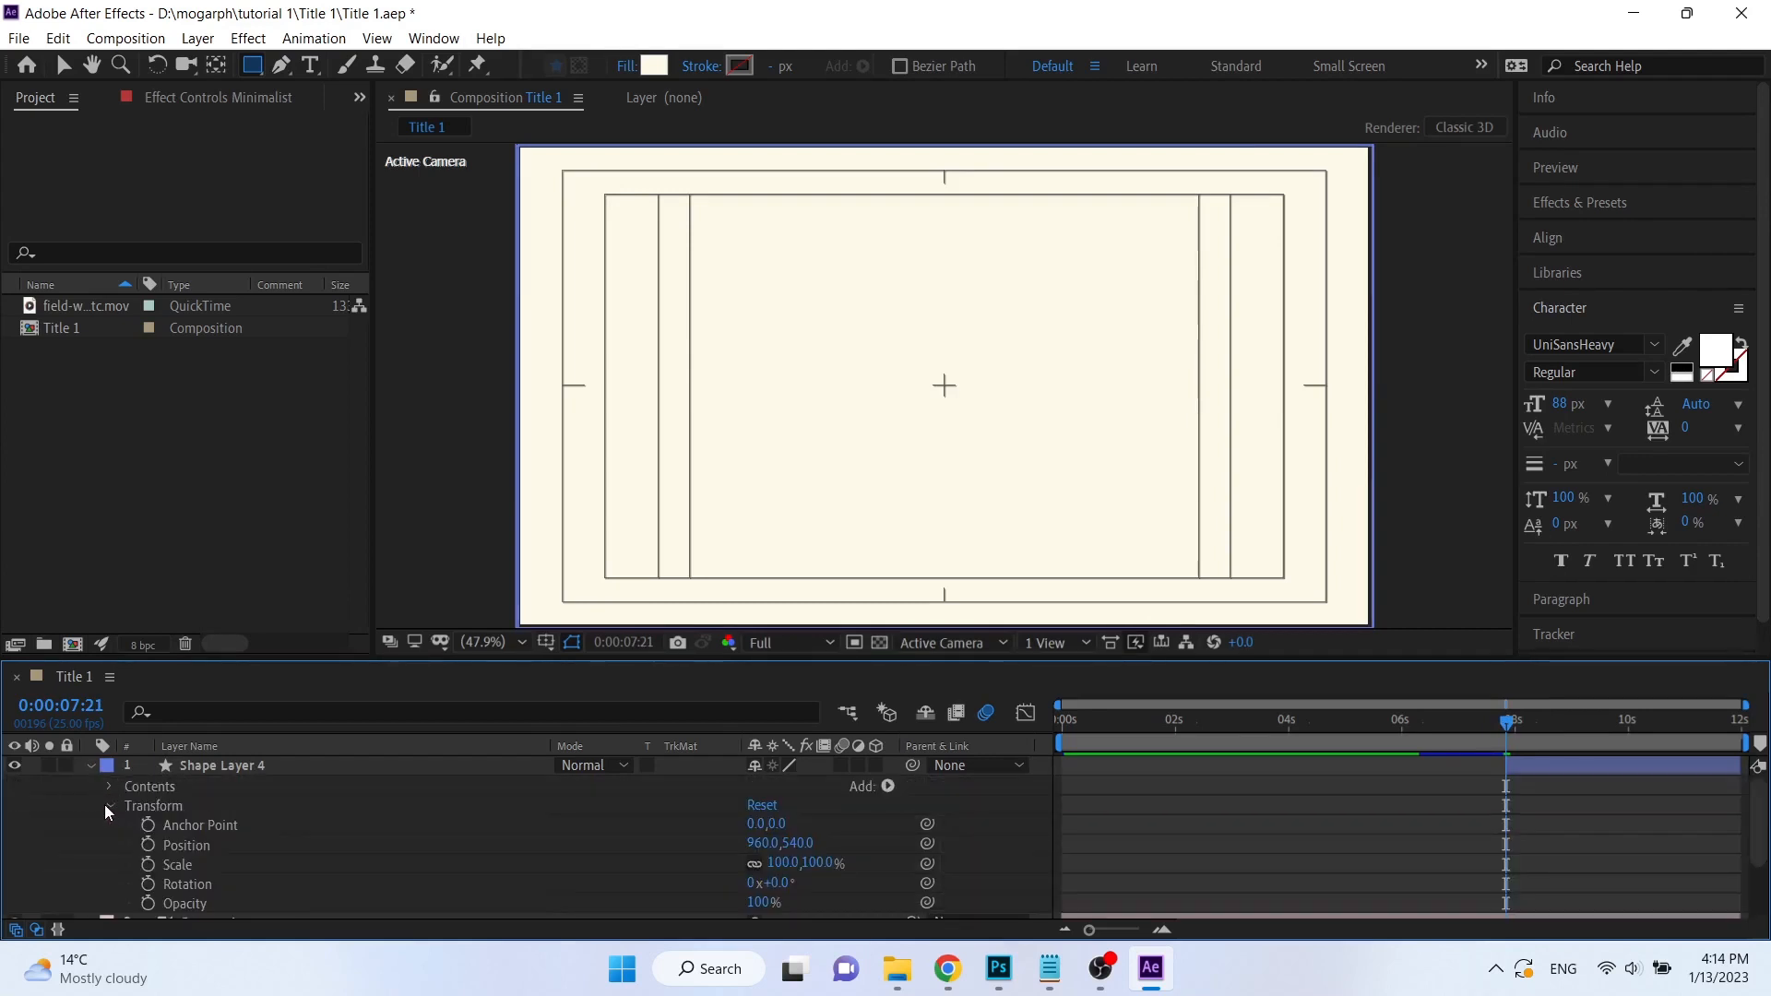
{"action": "left_click_drag", "start_coordinate": [758, 904], "coordinate": [649, 916]}
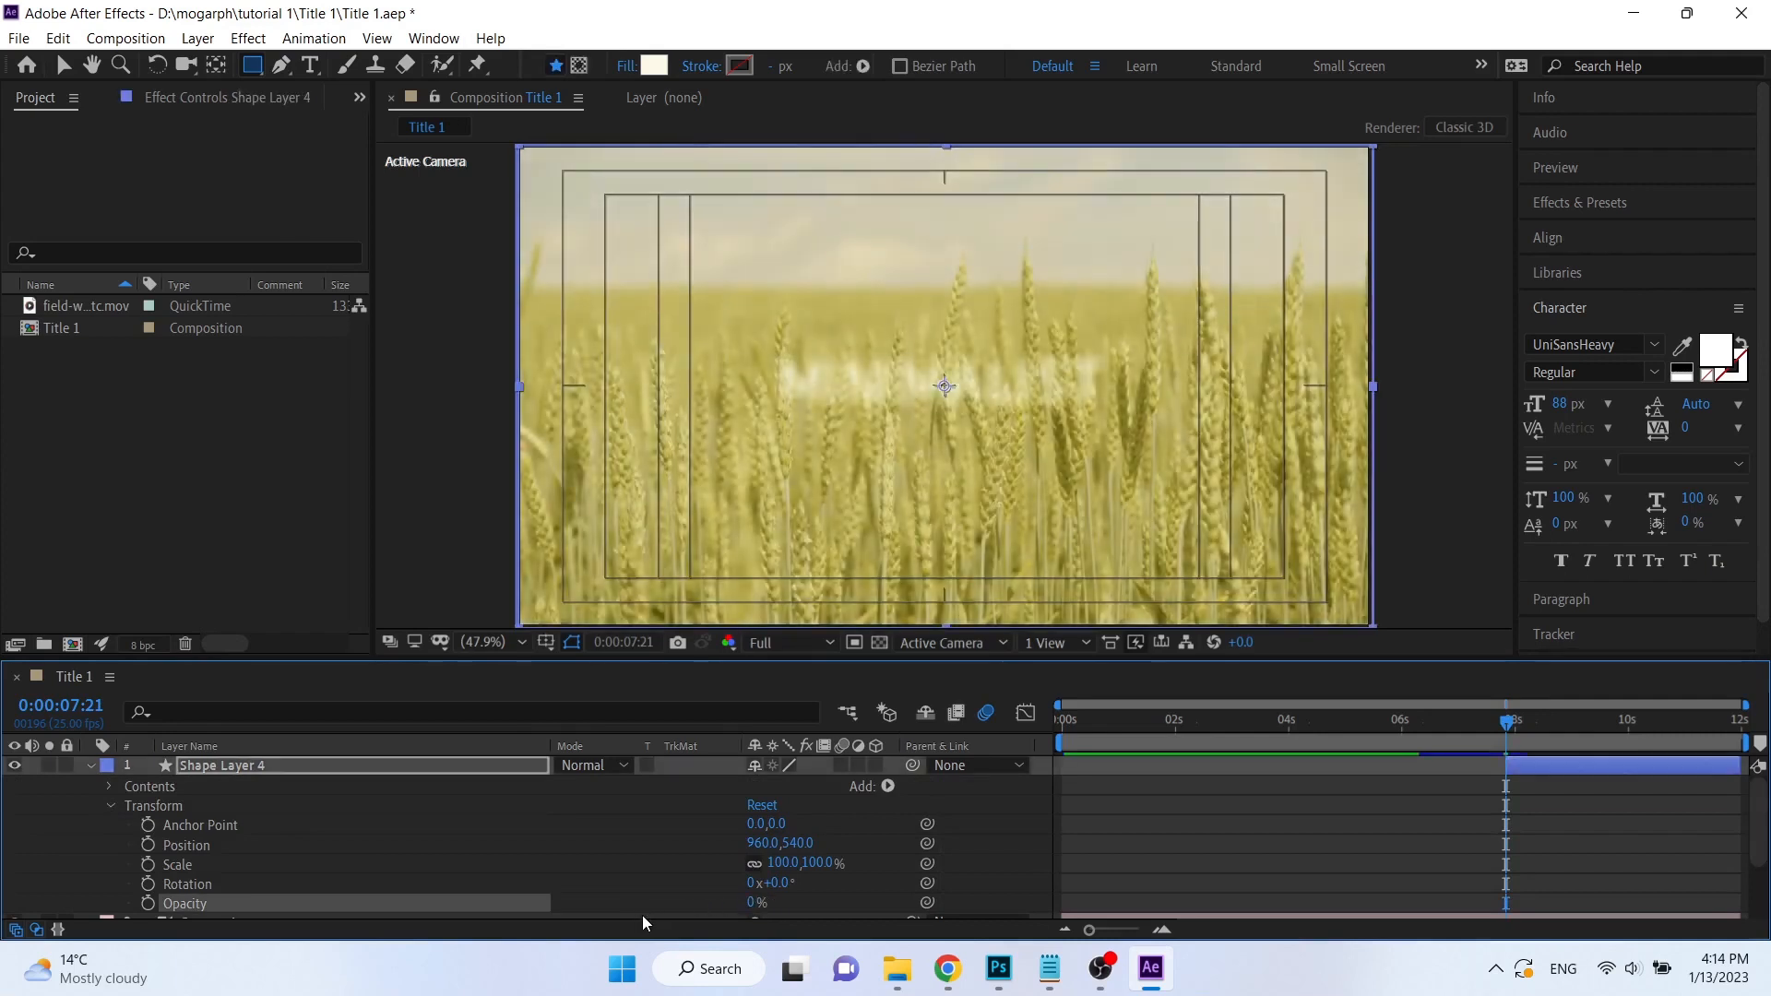
{"action": "left_click", "coordinate": [147, 903]}
Check the frames up to 0:00:09:16 where the footage ends, and enable time remapping on the wheat field footage layer.
{"action": "left_click_drag", "start_coordinate": [1508, 722], "coordinate": [1572, 729]}
{"action": "scroll", "coordinate": [1587, 818], "scroll_direction": "down", "scroll_amount": 3}
{"action": "left_click_drag", "start_coordinate": [1575, 725], "coordinate": [1585, 729]}
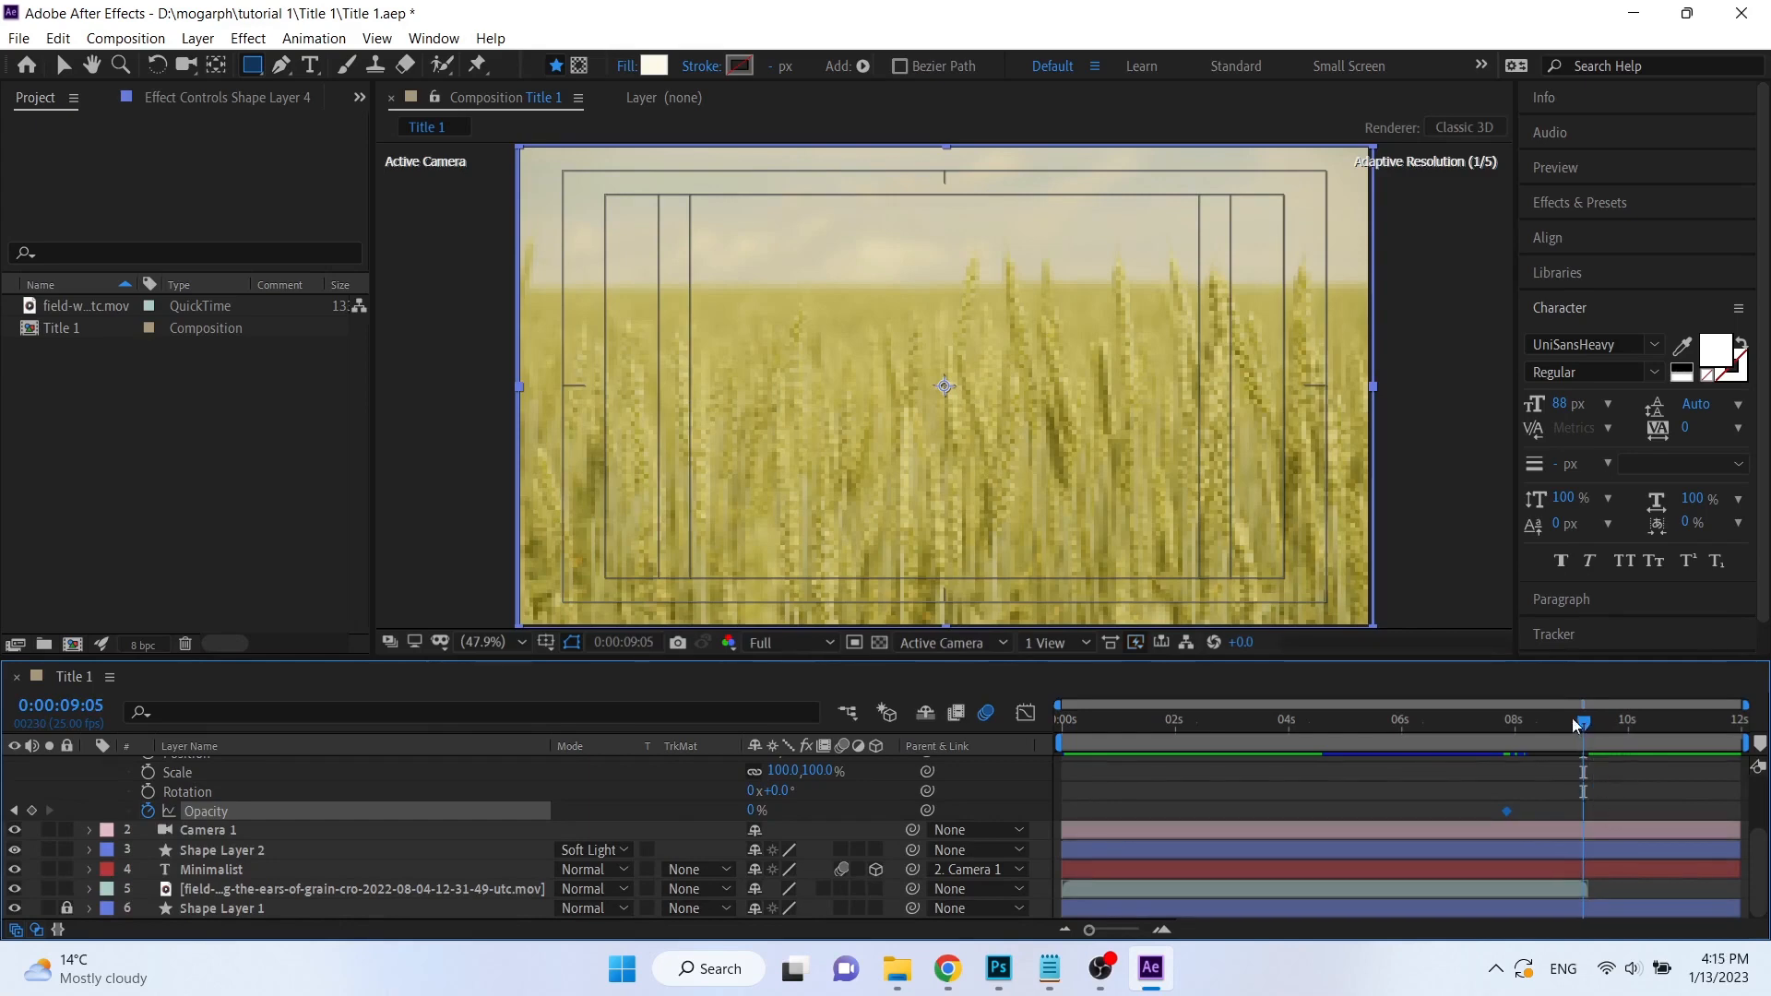
{"action": "left_click_drag", "start_coordinate": [1587, 725], "coordinate": [1613, 732]}
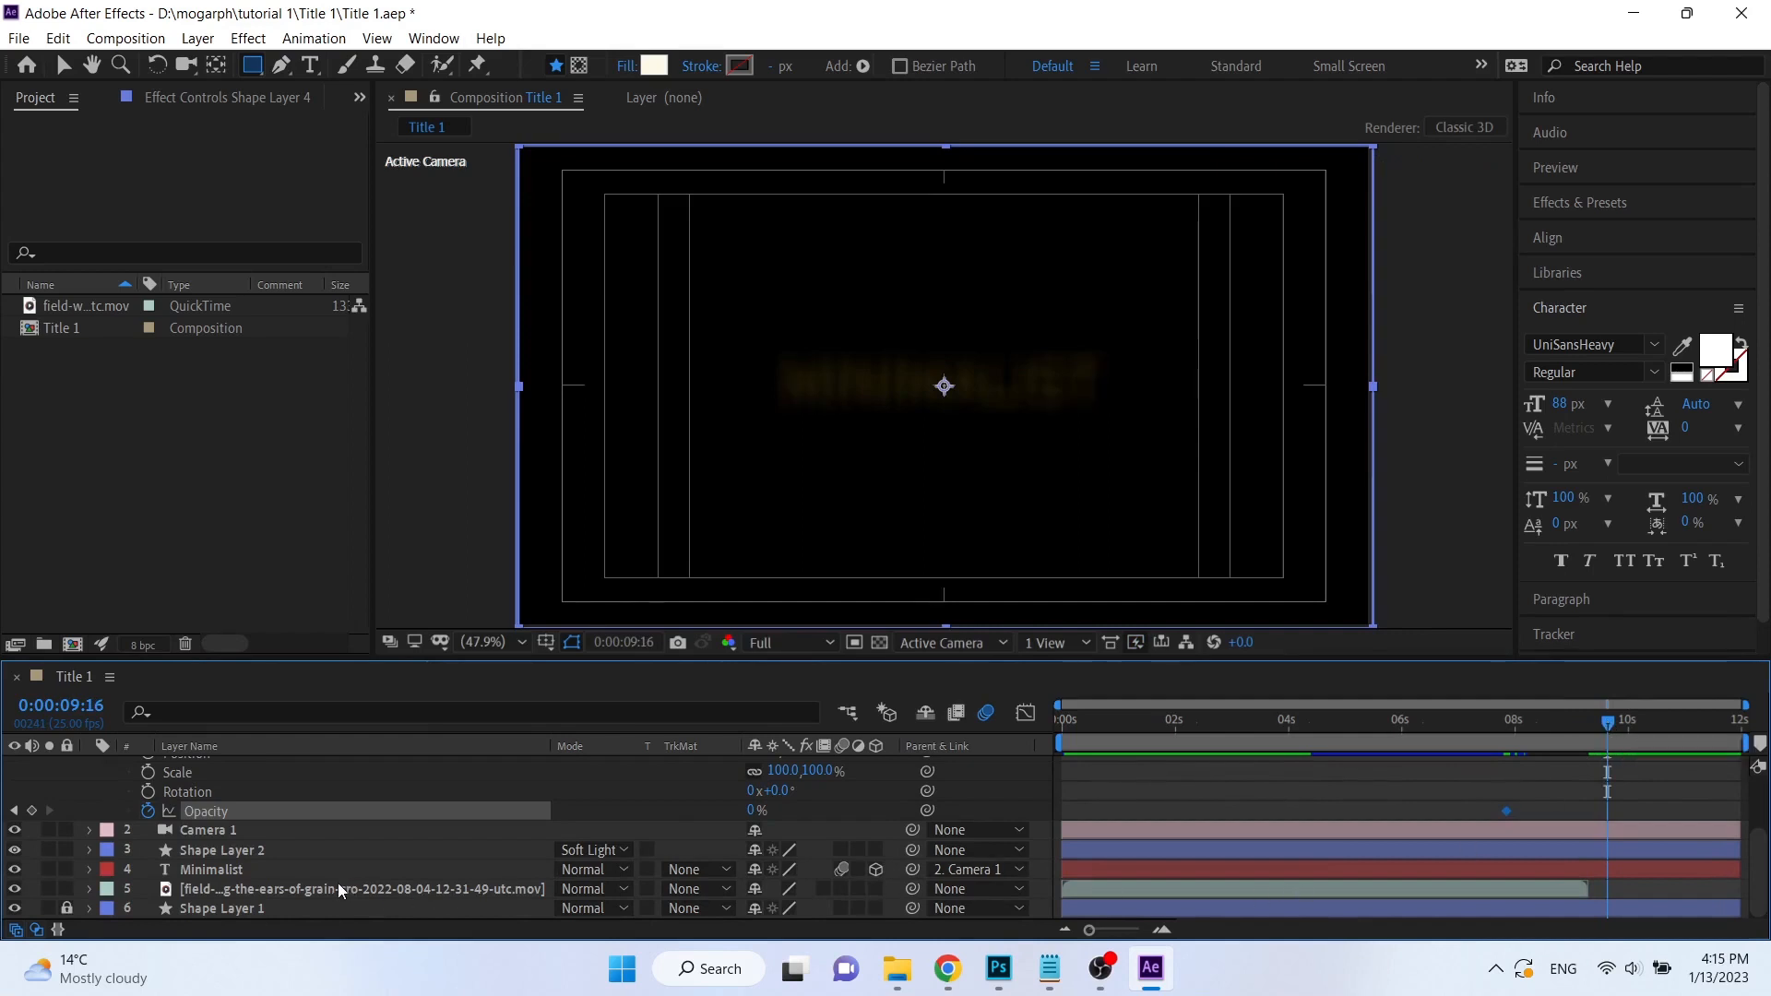
{"action": "left_click", "coordinate": [286, 891]}
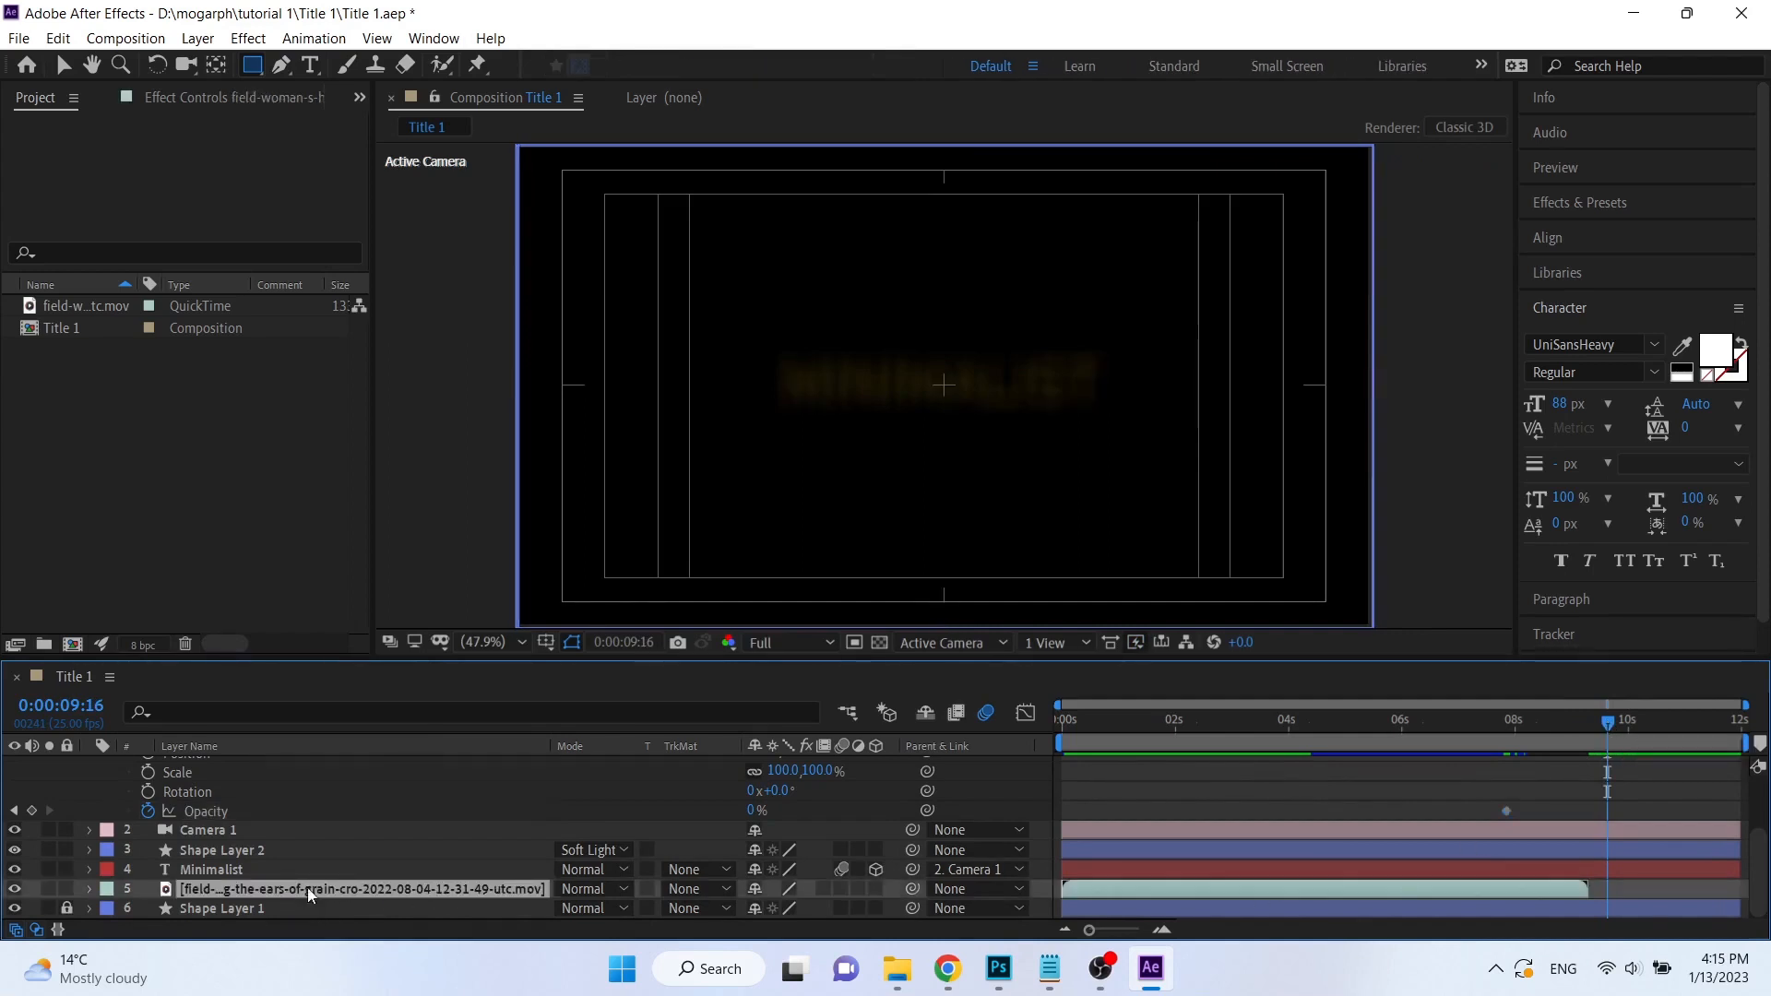
{"action": "right_click", "coordinate": [284, 889]}
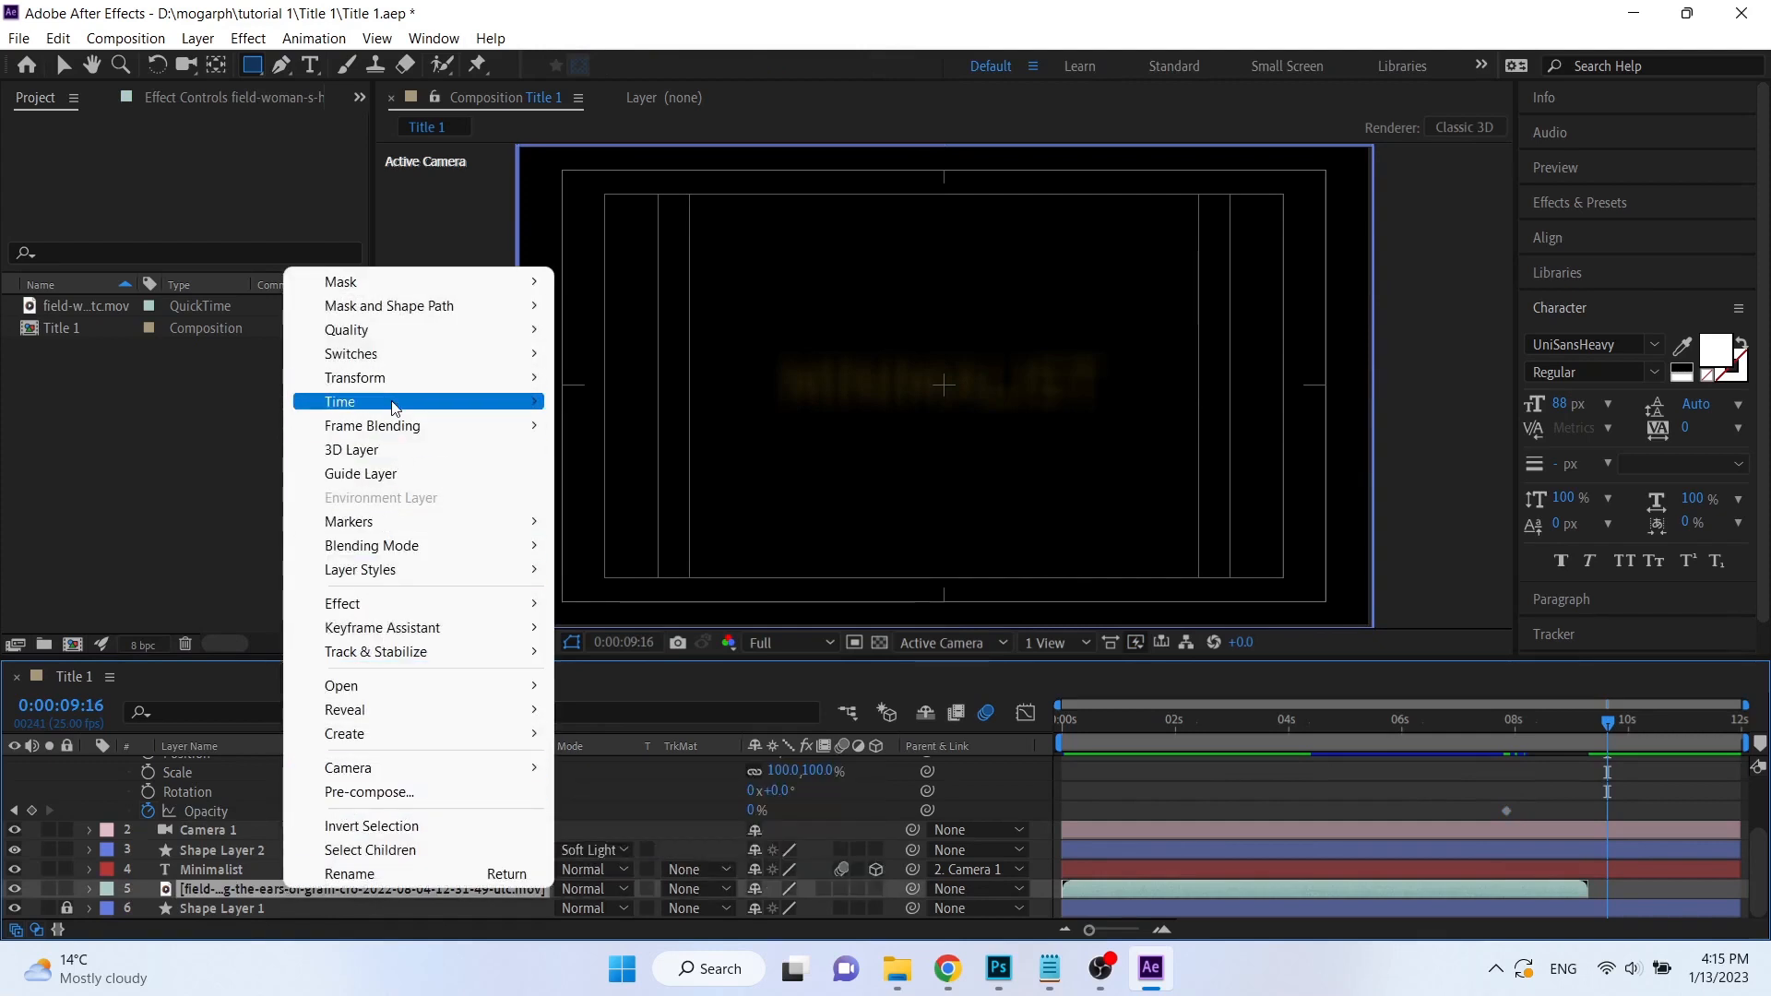
{"action": "mouse_move", "coordinate": [395, 409]}
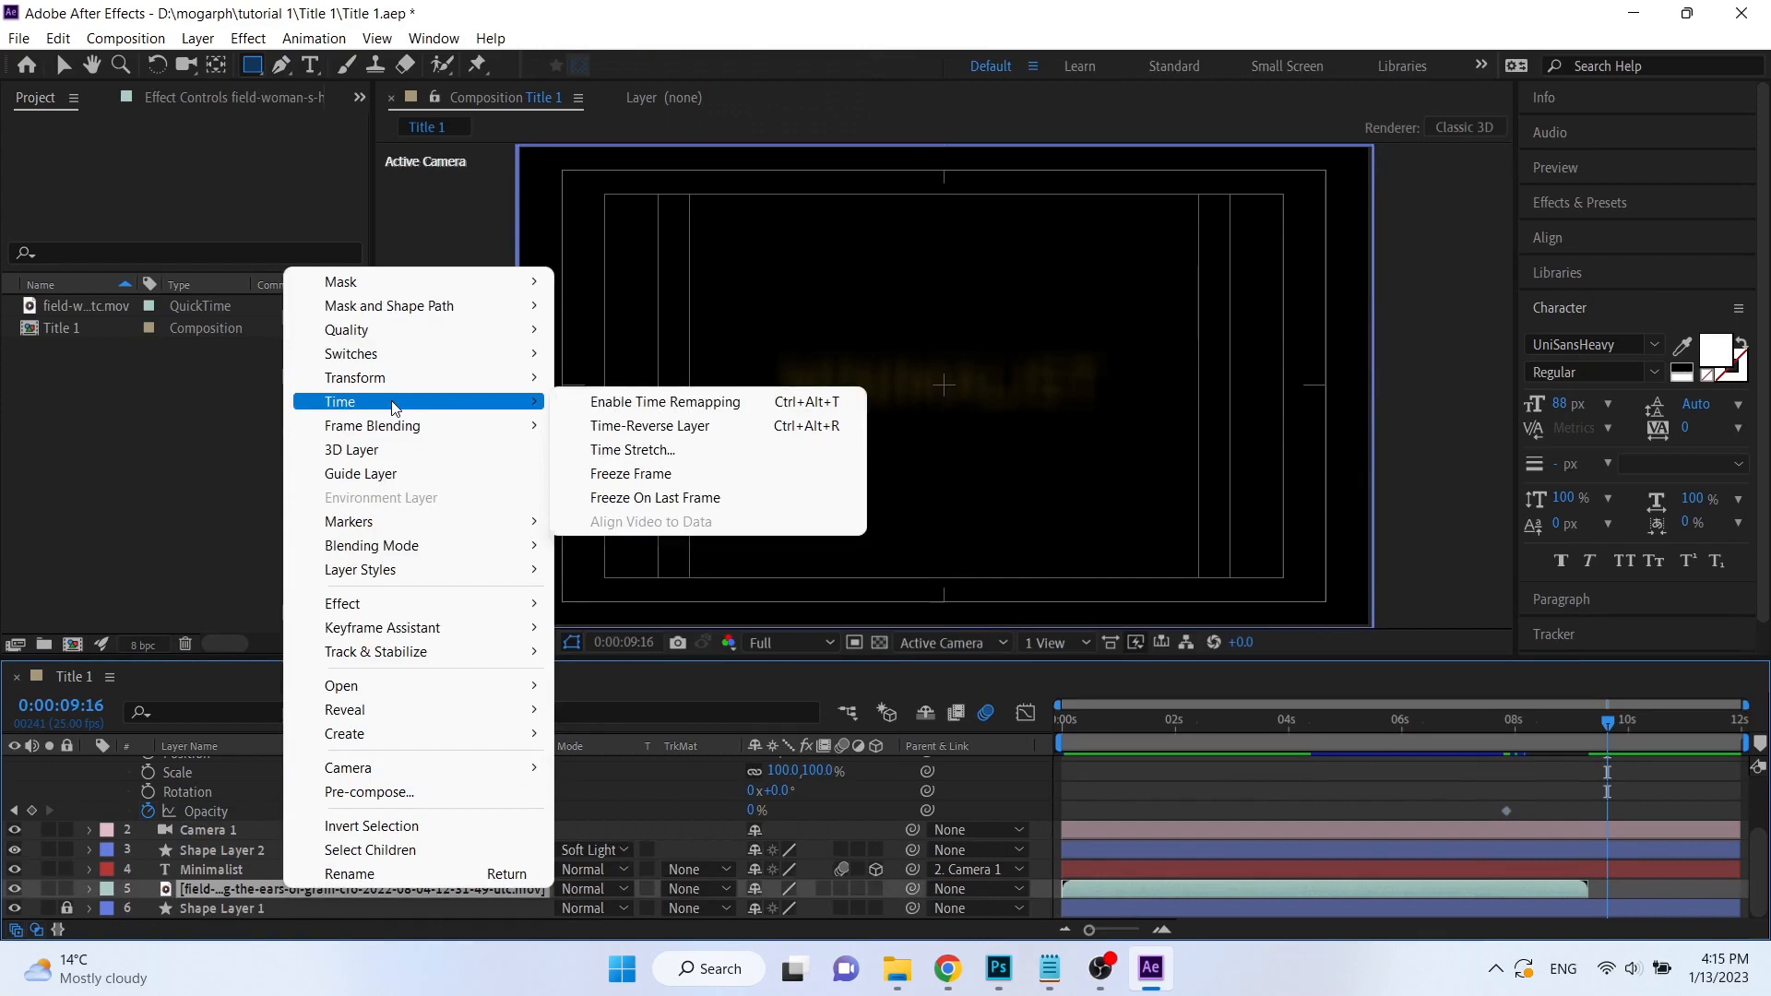
{"action": "left_click", "coordinate": [643, 404]}
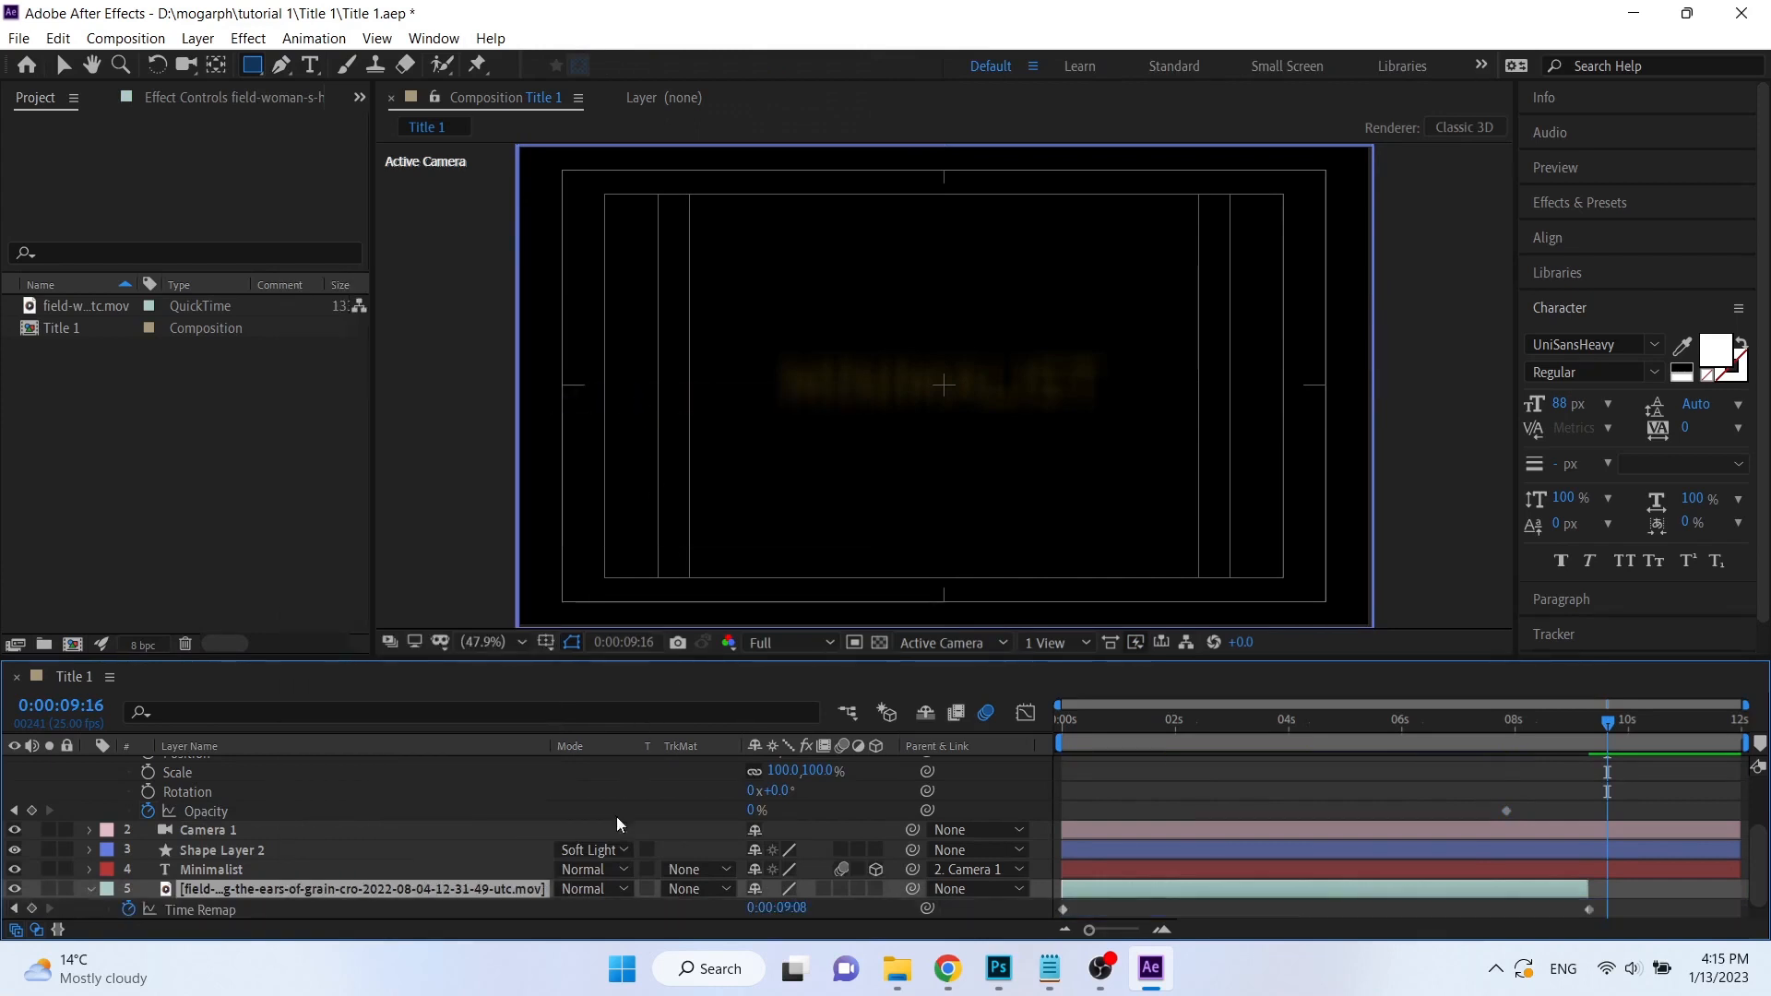
Extend the footage layer's end to about 10.5 seconds and move its last Time Remap keyframe to just past 10 seconds.
{"action": "scroll", "coordinate": [631, 870], "scroll_direction": "down", "scroll_amount": 1}
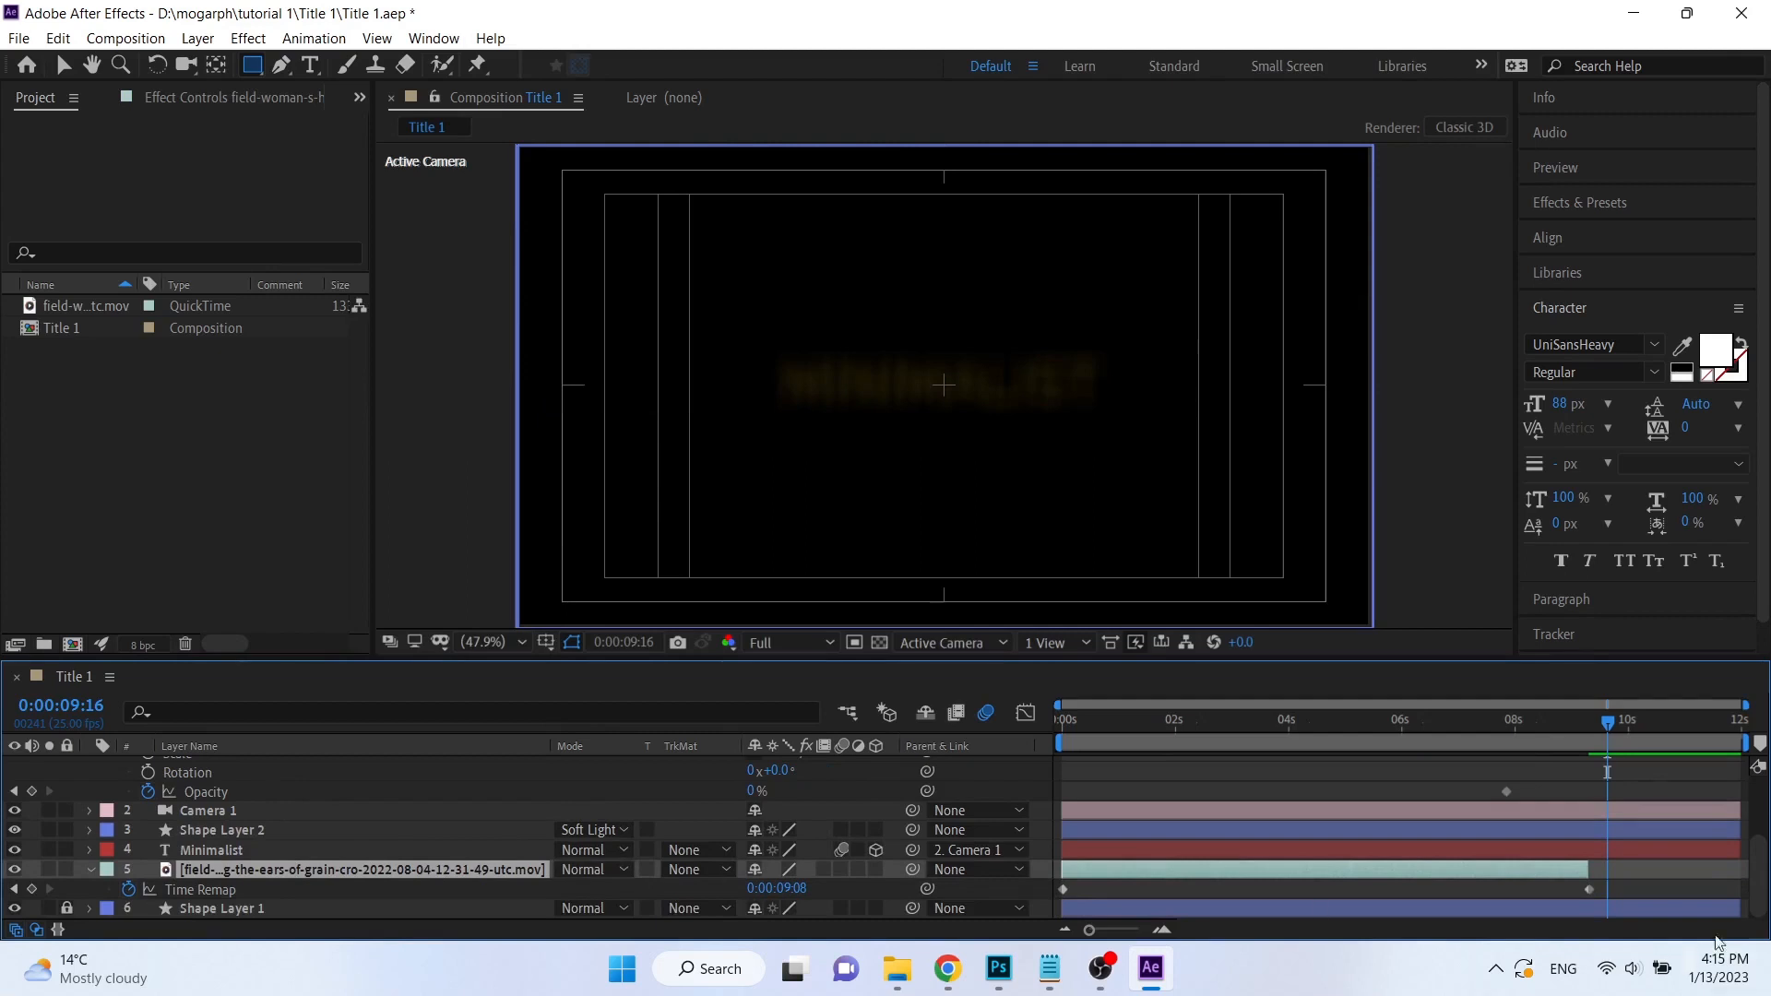
{"action": "left_click_drag", "start_coordinate": [1594, 867], "coordinate": [1661, 871]}
{"action": "left_click_drag", "start_coordinate": [1606, 723], "coordinate": [1629, 721]}
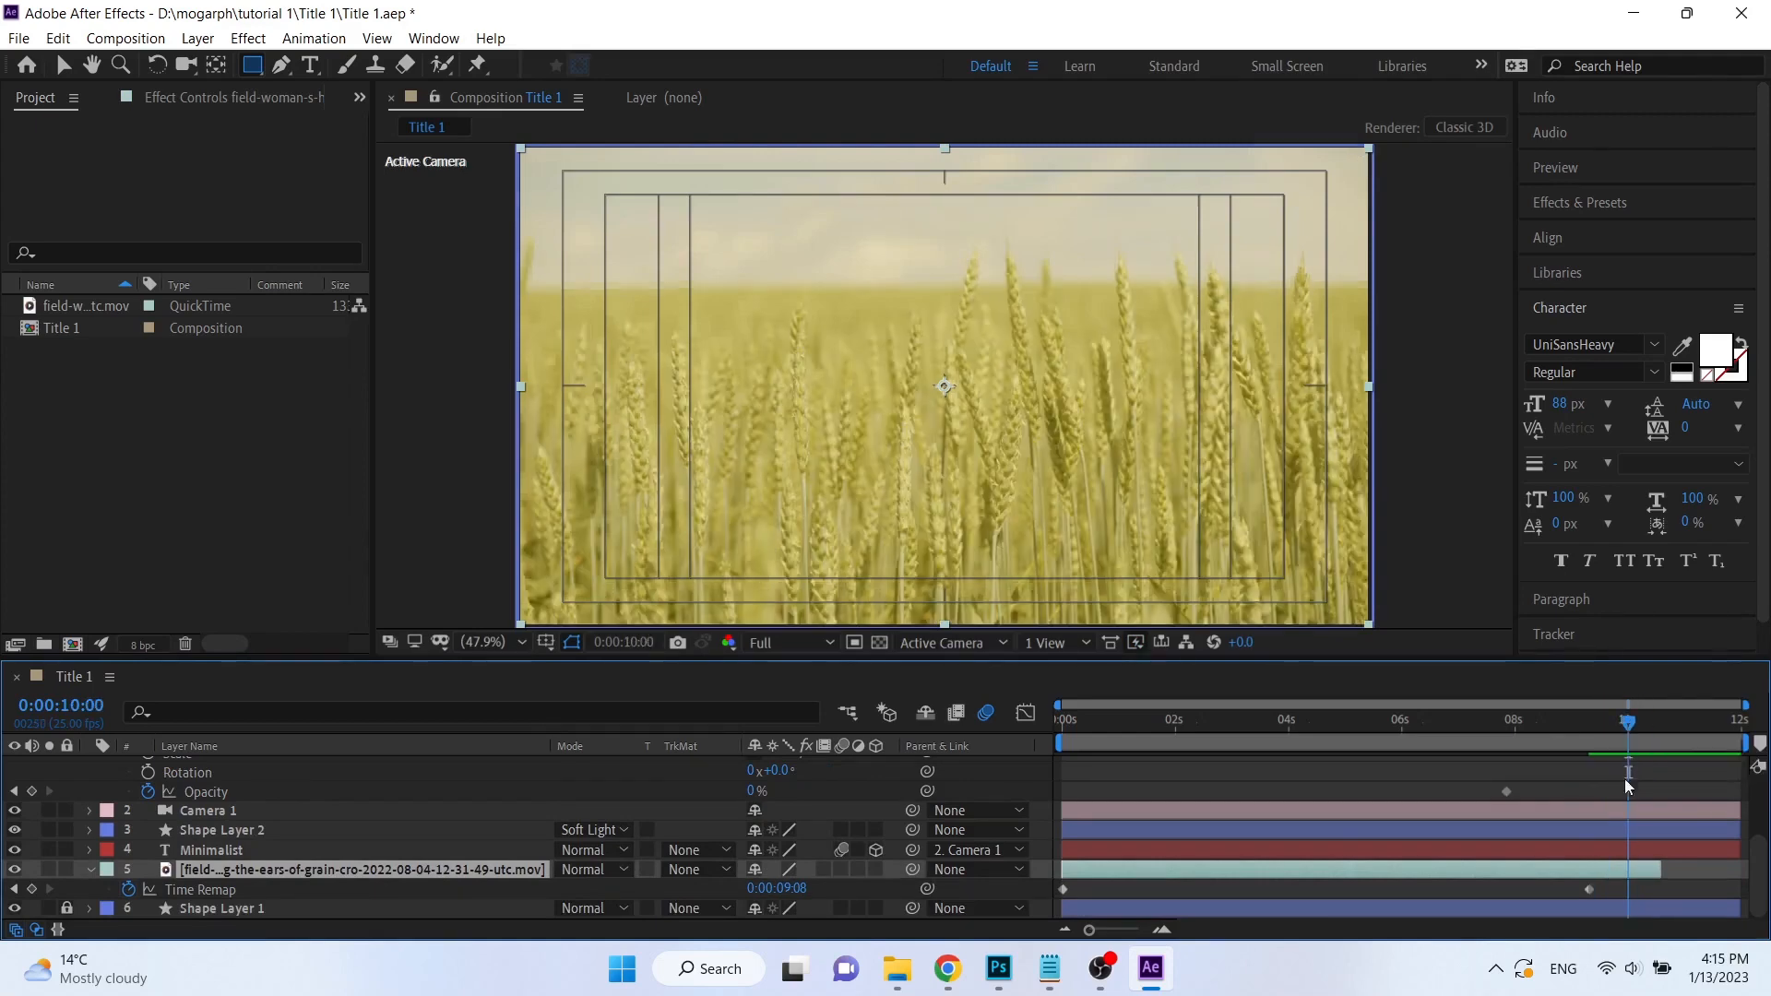
{"action": "mouse_move", "coordinate": [1589, 893]}
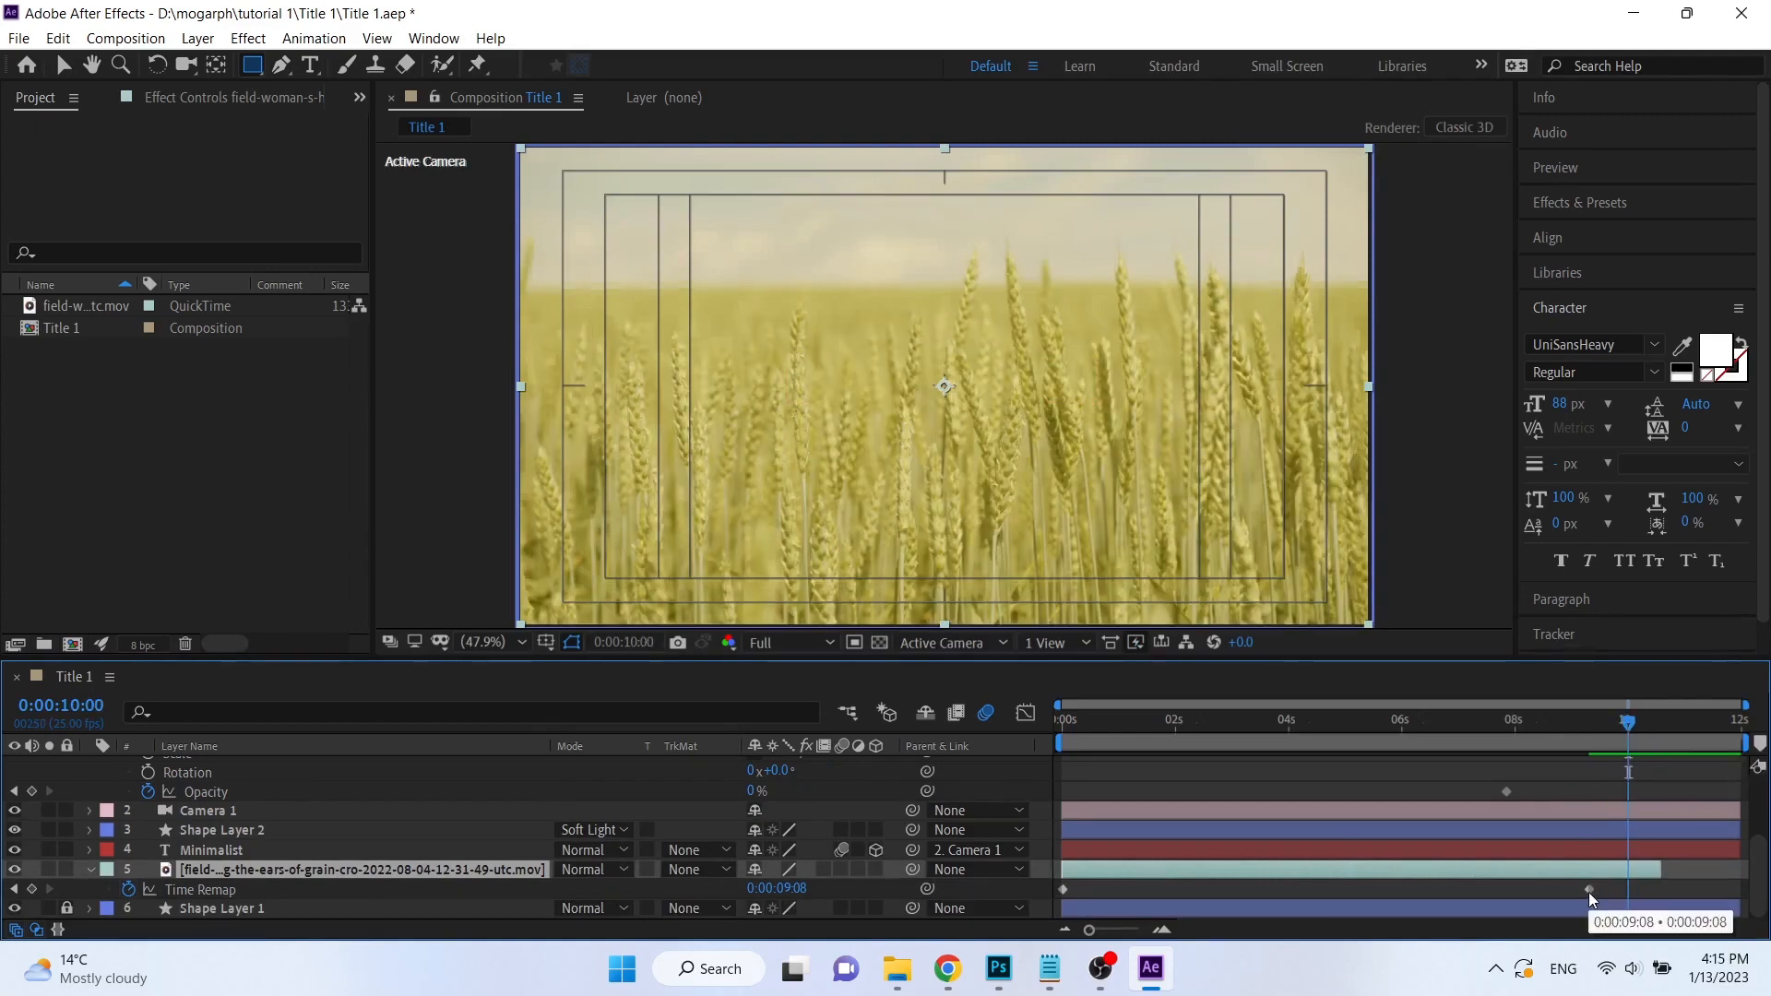
{"action": "left_click_drag", "start_coordinate": [1589, 893], "coordinate": [1635, 897]}
{"action": "left_click_drag", "start_coordinate": [1613, 724], "coordinate": [1625, 722]}
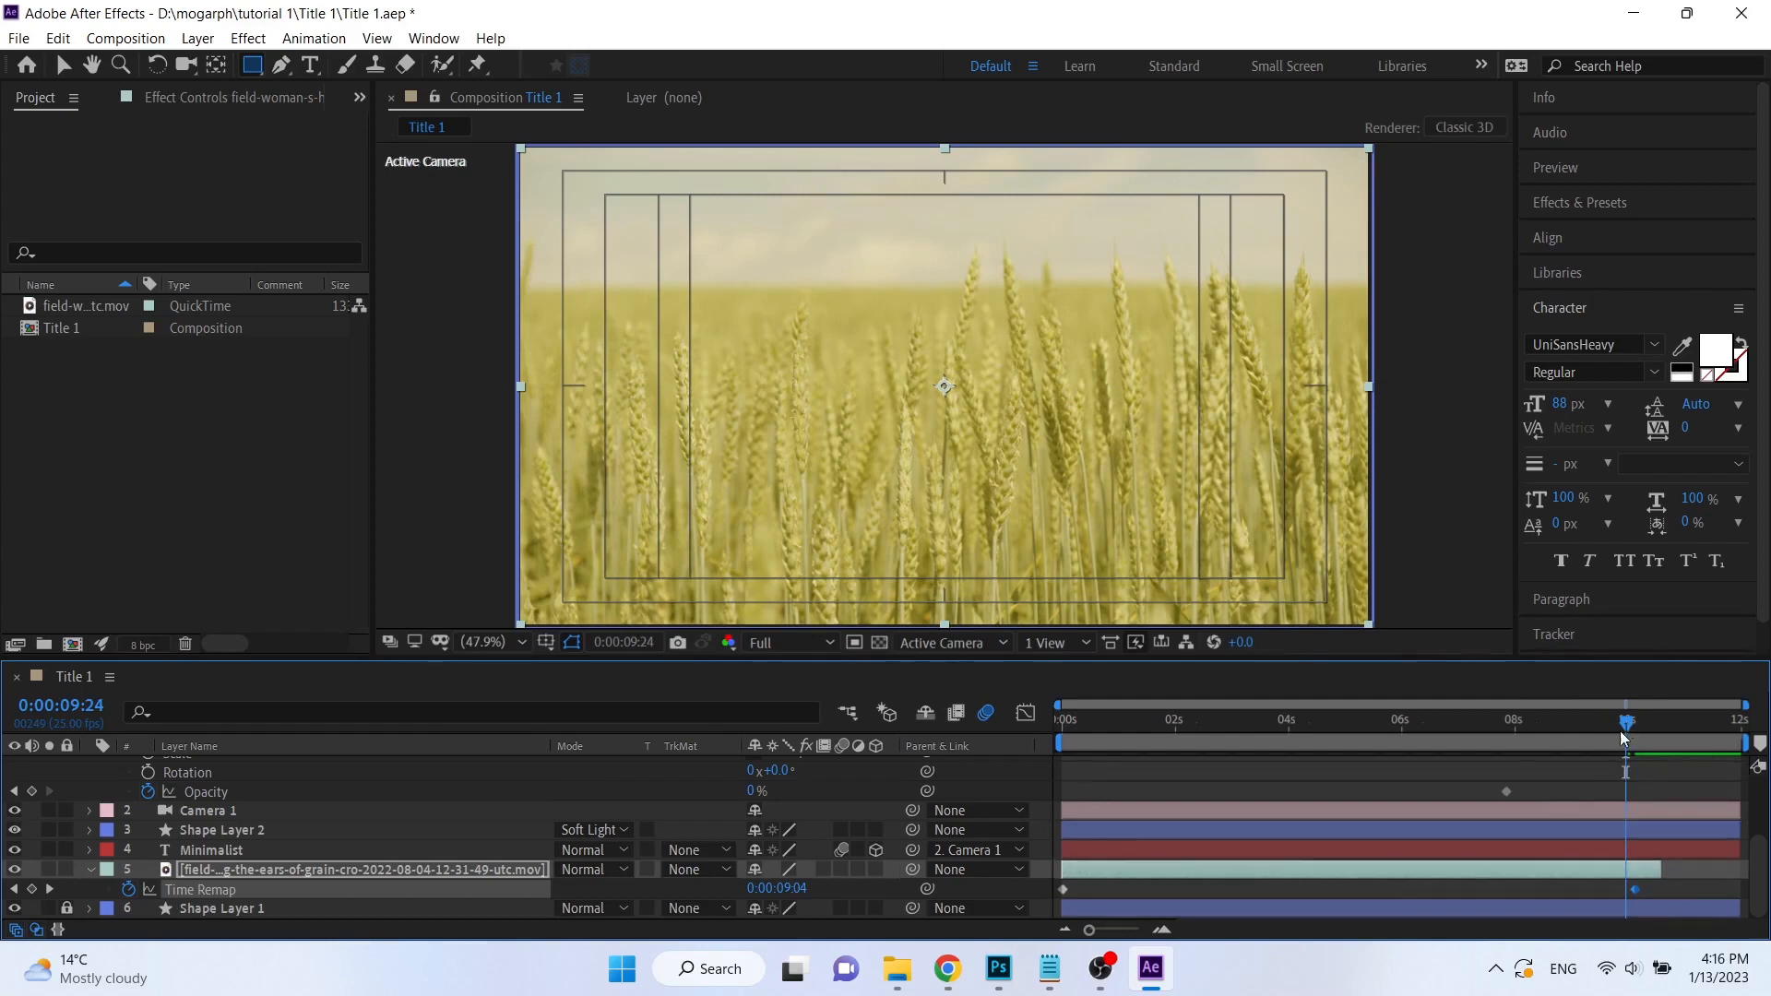
Set the cream shape layer's opacity to 100% at 0:00:09:24 and collapse the layer's properties.
{"action": "scroll", "coordinate": [1541, 807], "scroll_direction": "up", "scroll_amount": 3}
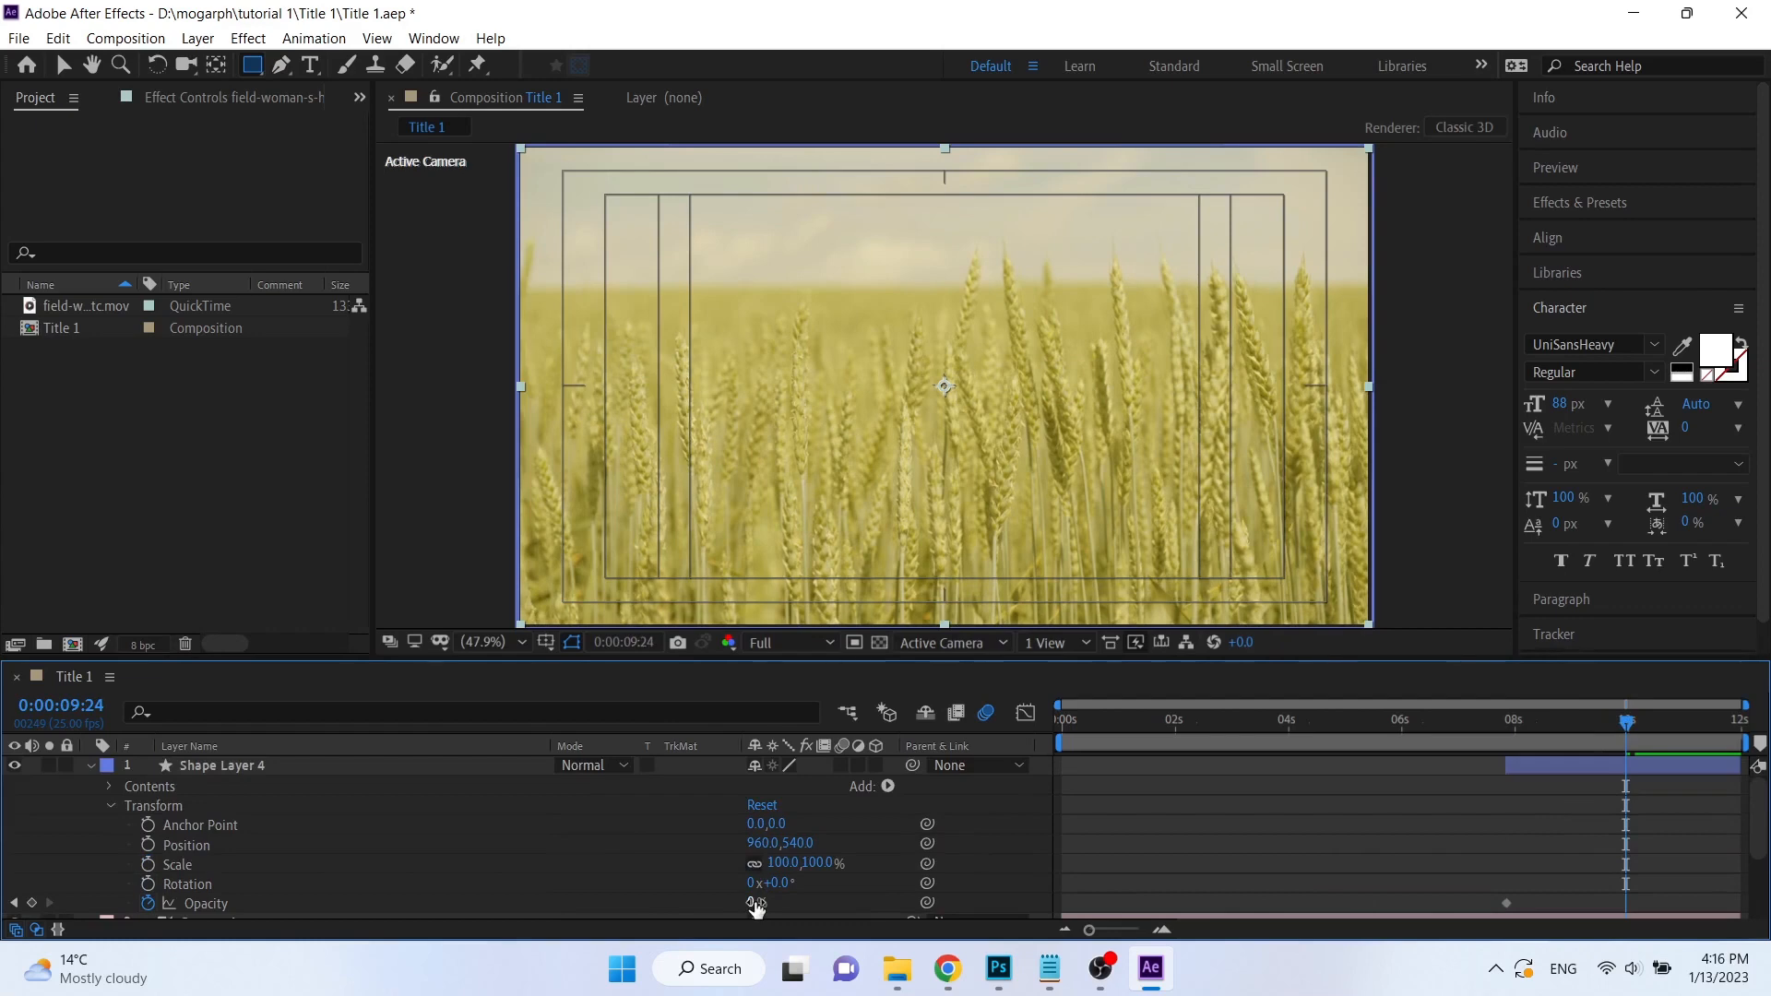
{"action": "left_click_drag", "start_coordinate": [756, 909], "coordinate": [960, 904]}
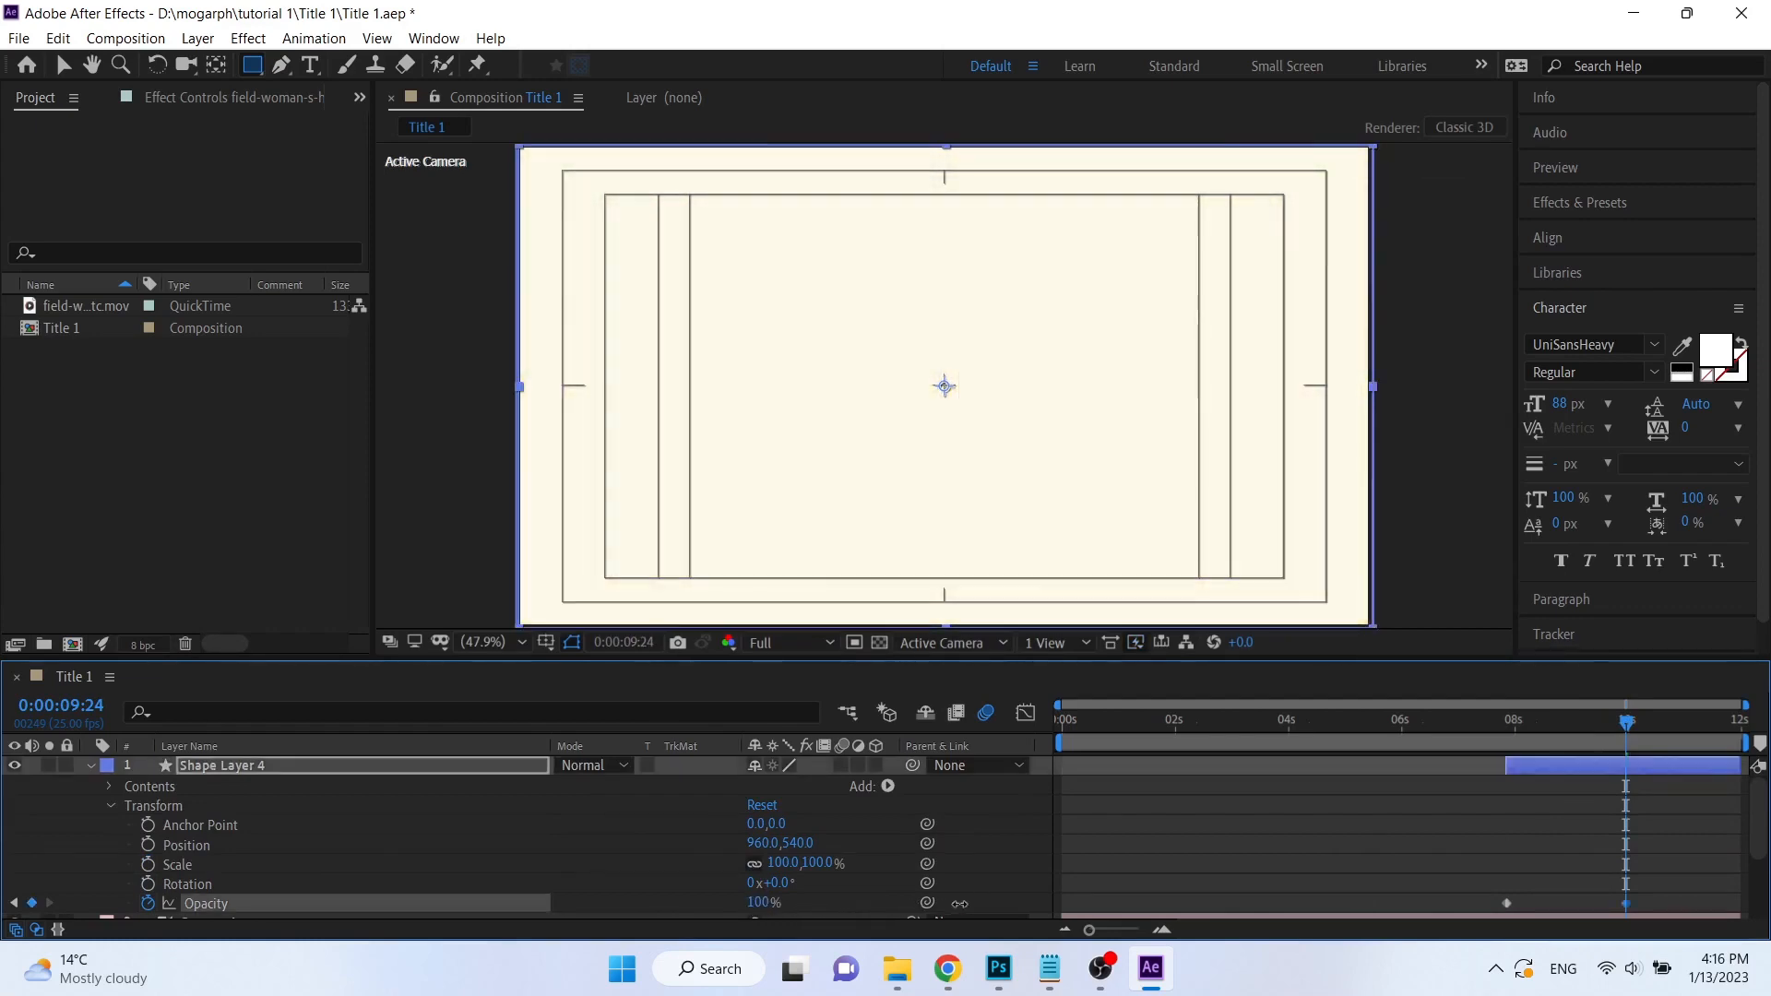
{"action": "left_click", "coordinate": [91, 767]}
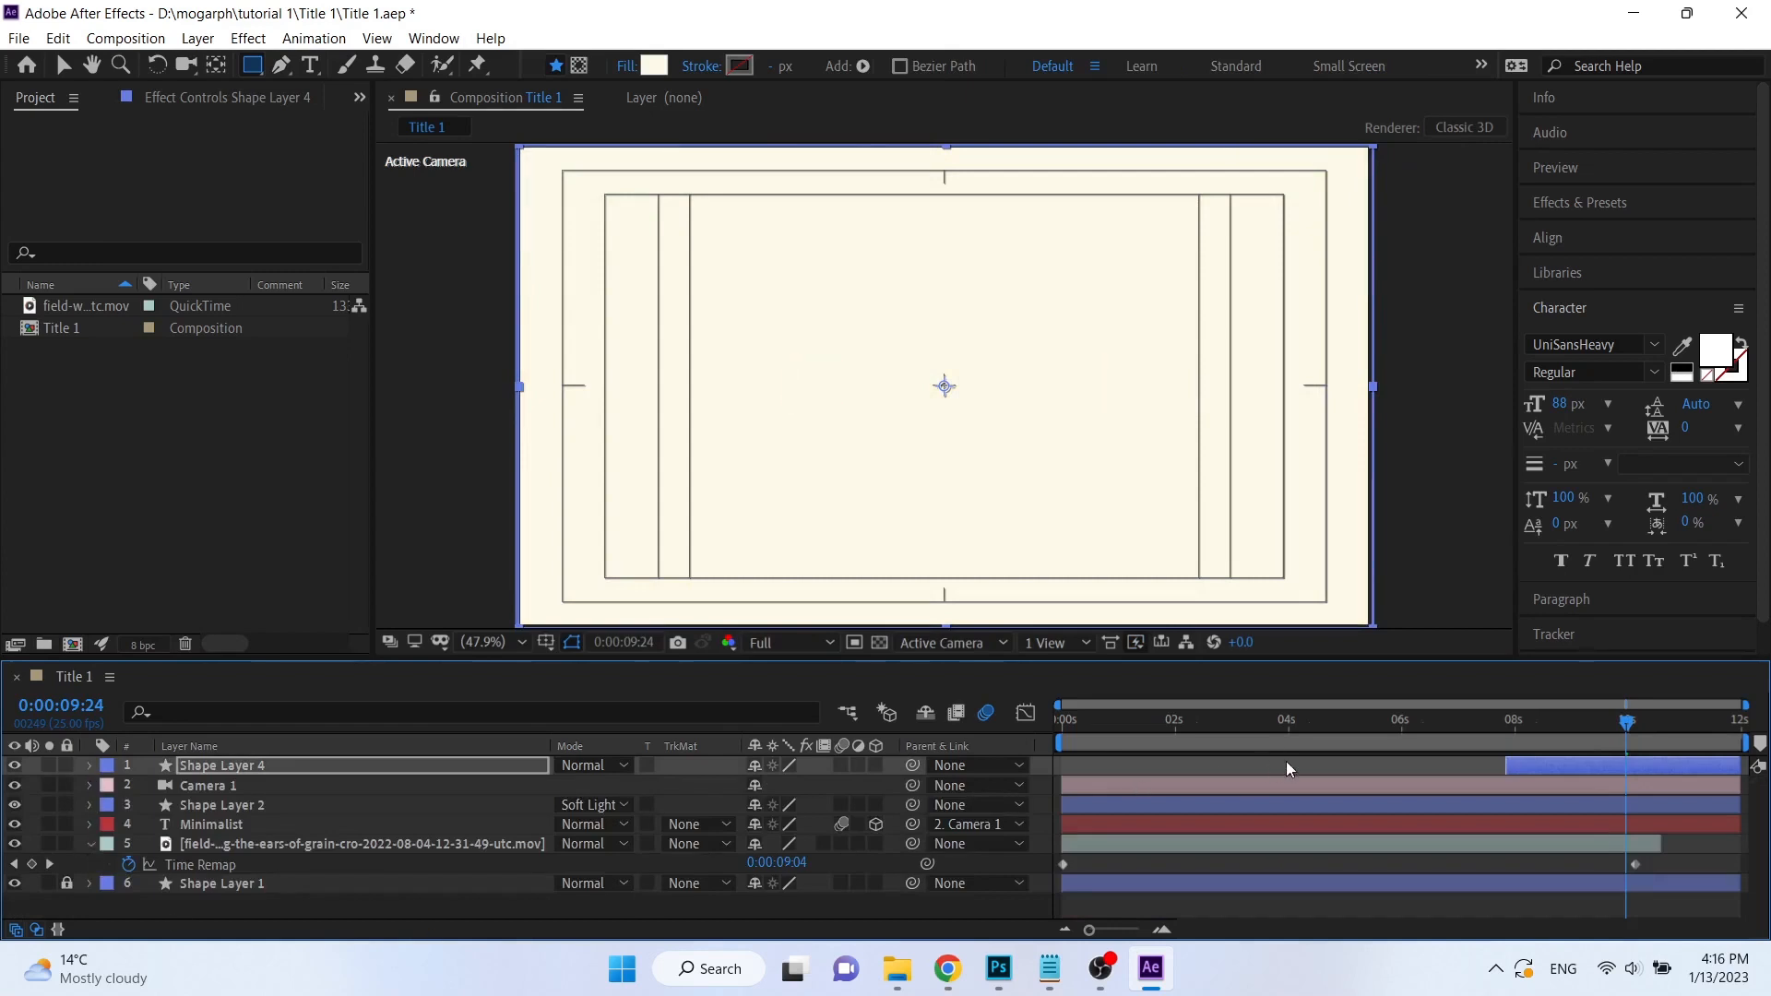
Shorten the cream shape layer's fade by moving its 100% opacity keyframe to just past 8 seconds.
{"action": "left_click", "coordinate": [1448, 721]}
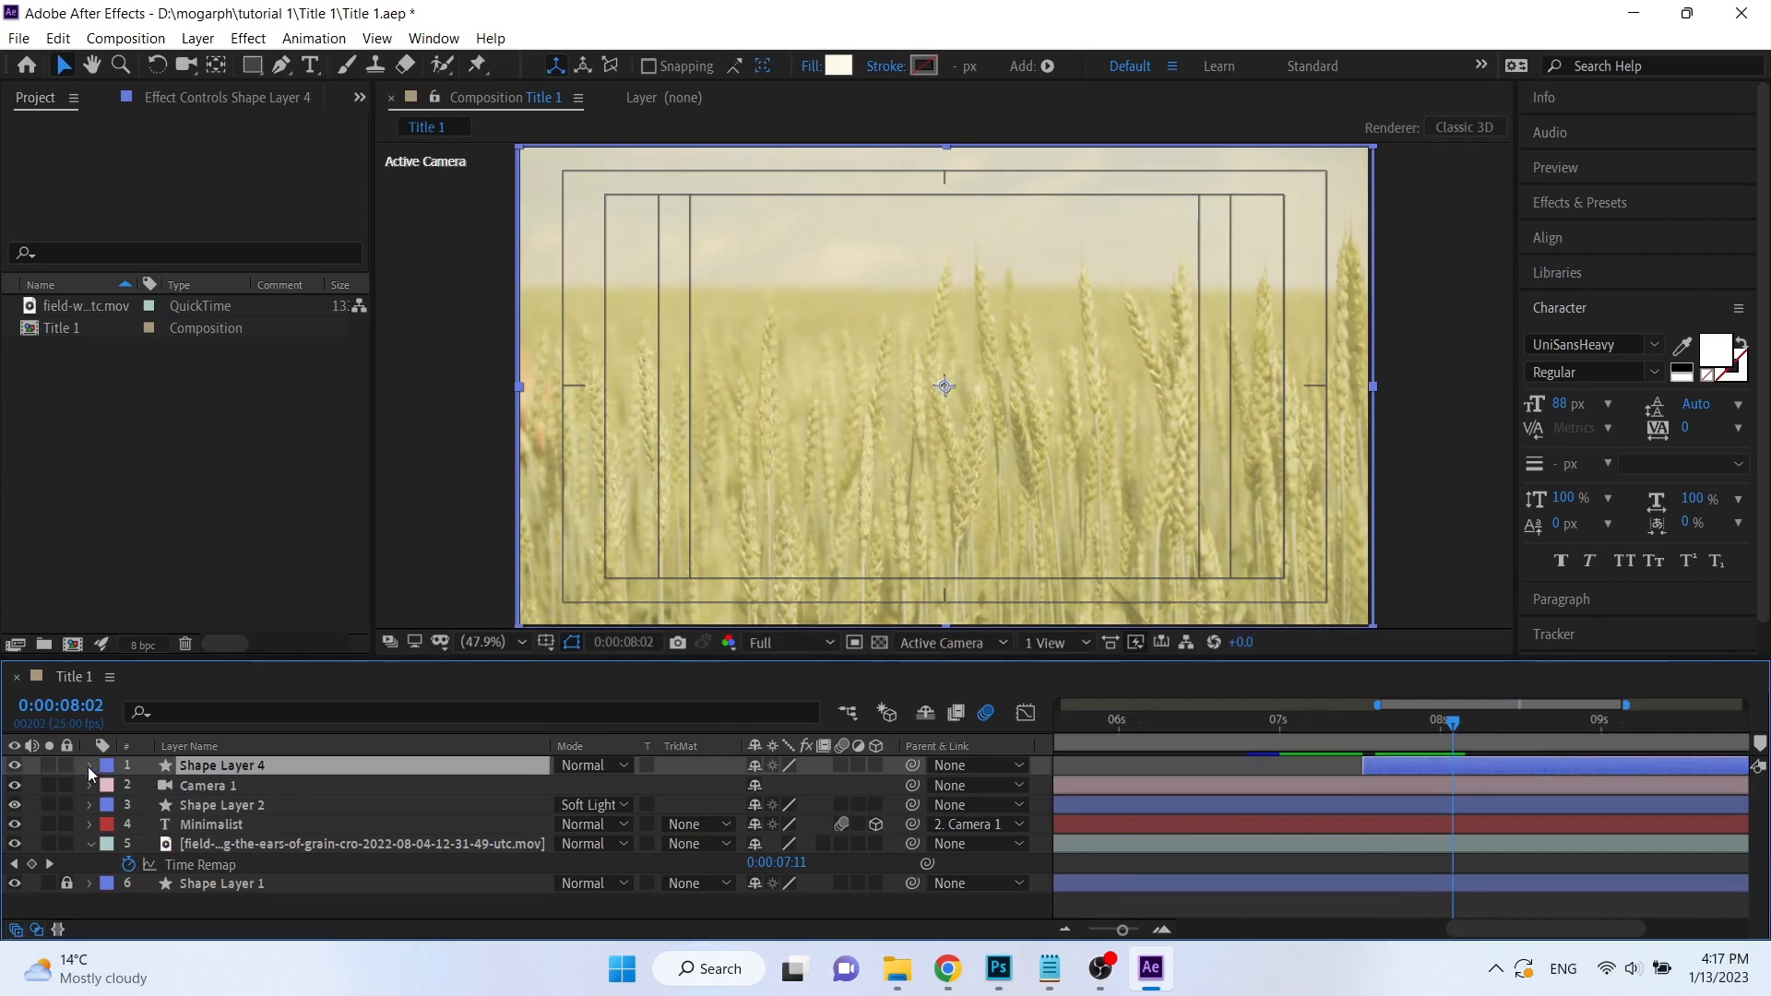
{"action": "left_click", "coordinate": [90, 768]}
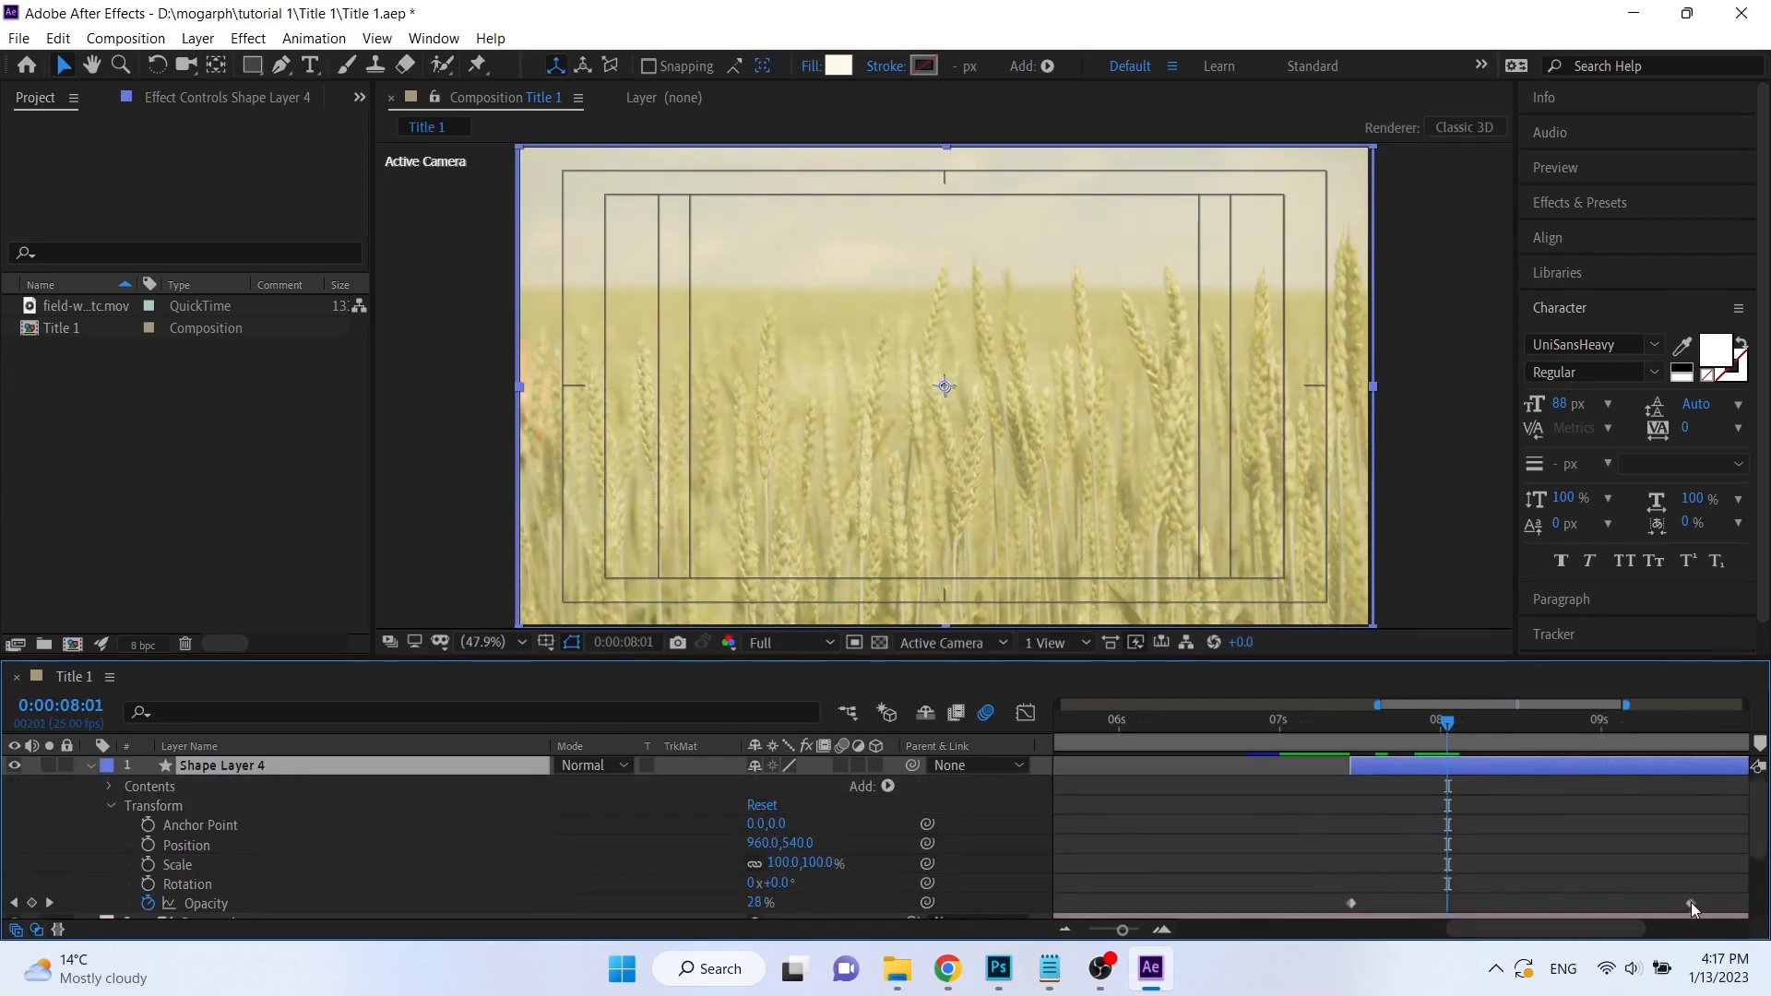
{"action": "left_click", "coordinate": [1691, 904]}
{"action": "left_click_drag", "start_coordinate": [1691, 904], "coordinate": [1461, 893]}
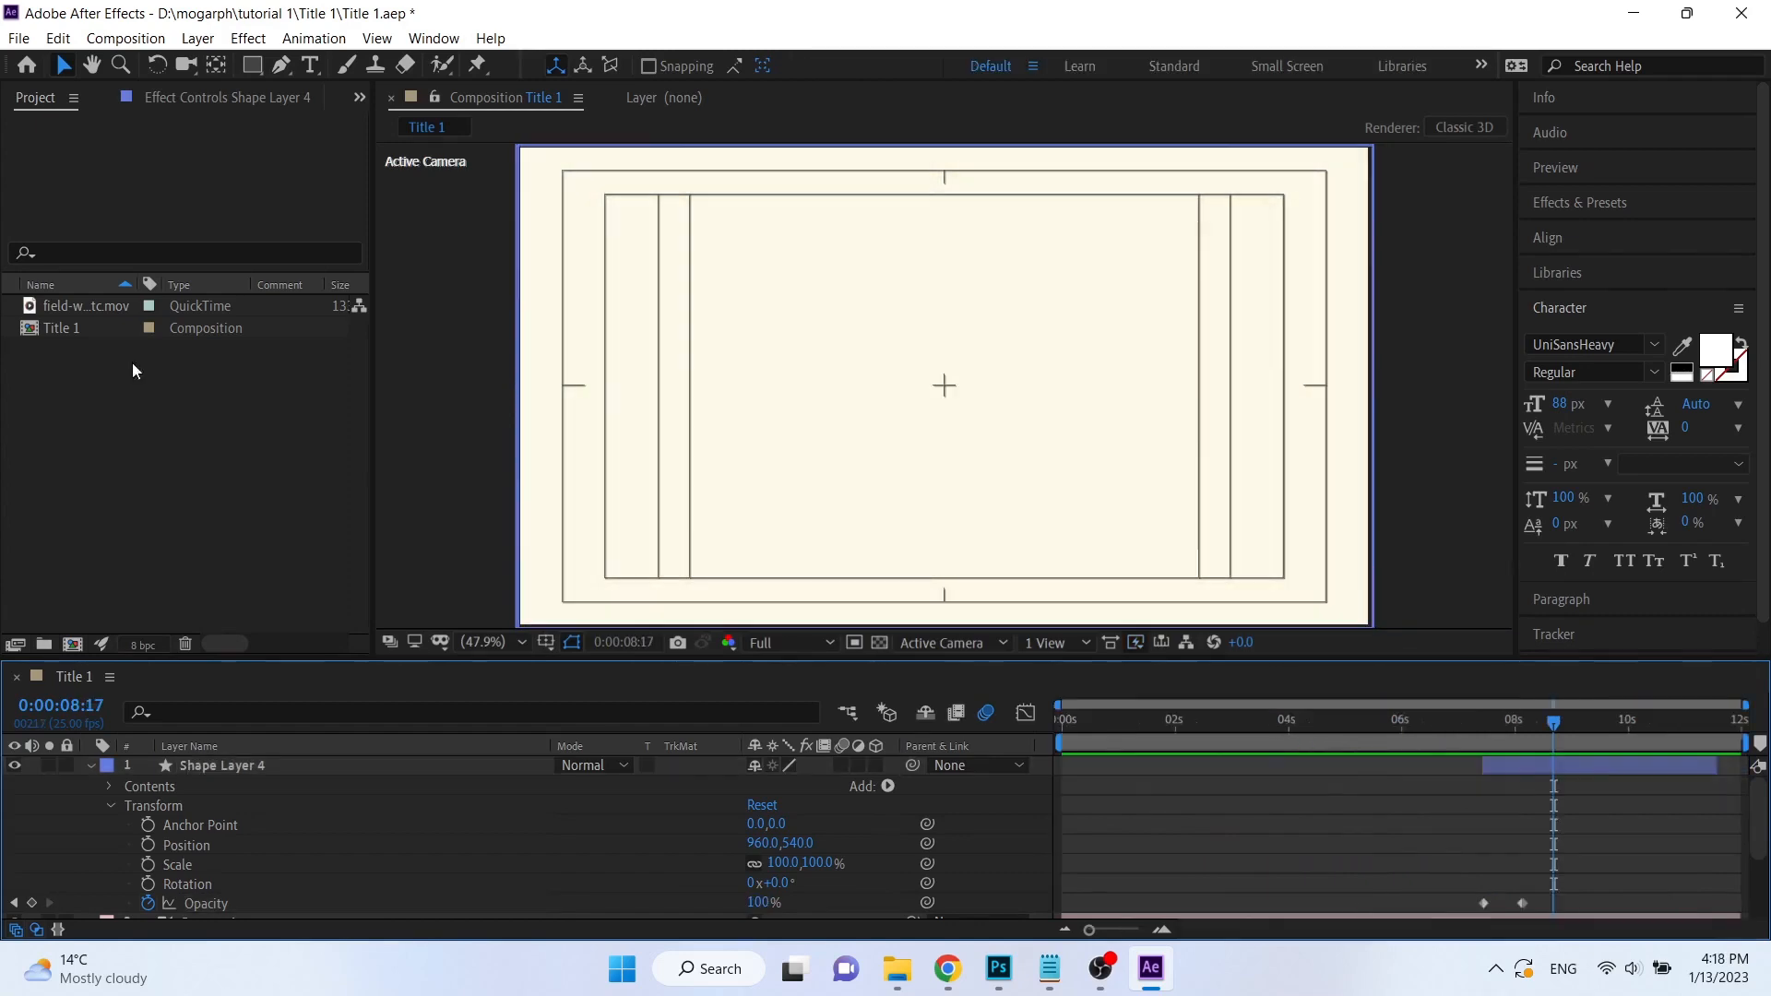
Export the Title 1 composition to the Adobe Media Encoder queue.
{"action": "left_click", "coordinate": [26, 328]}
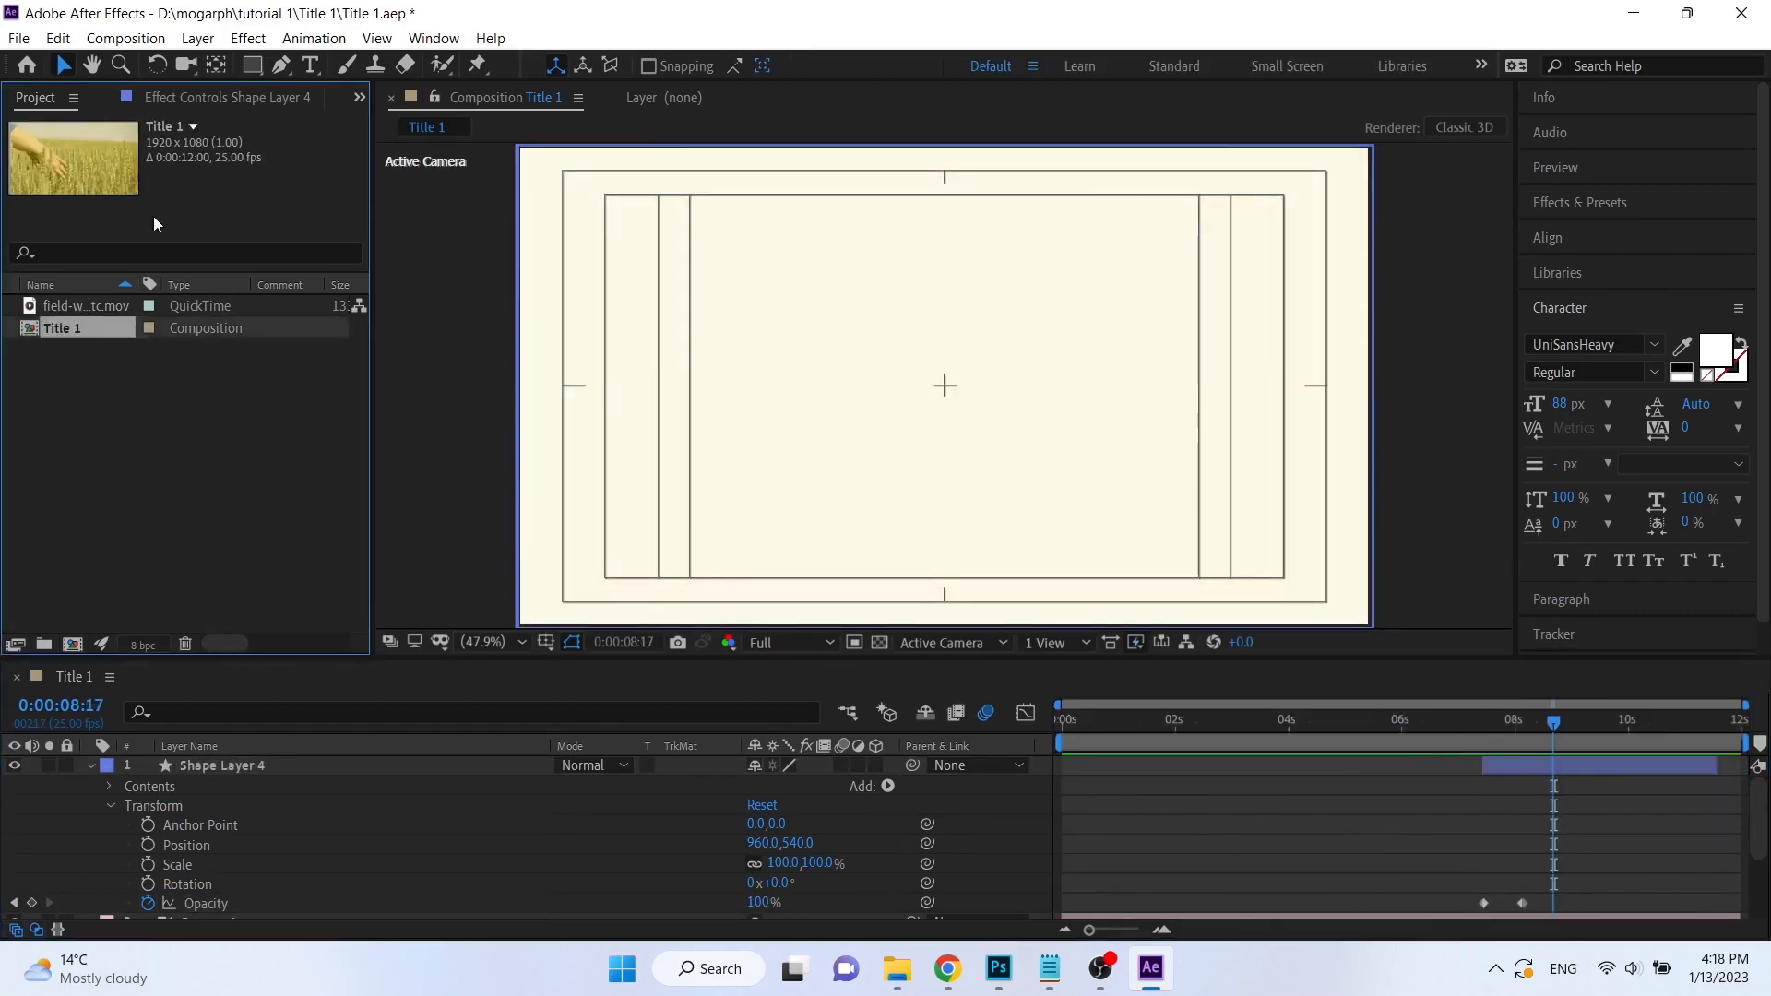
{"action": "left_click", "coordinate": [18, 42]}
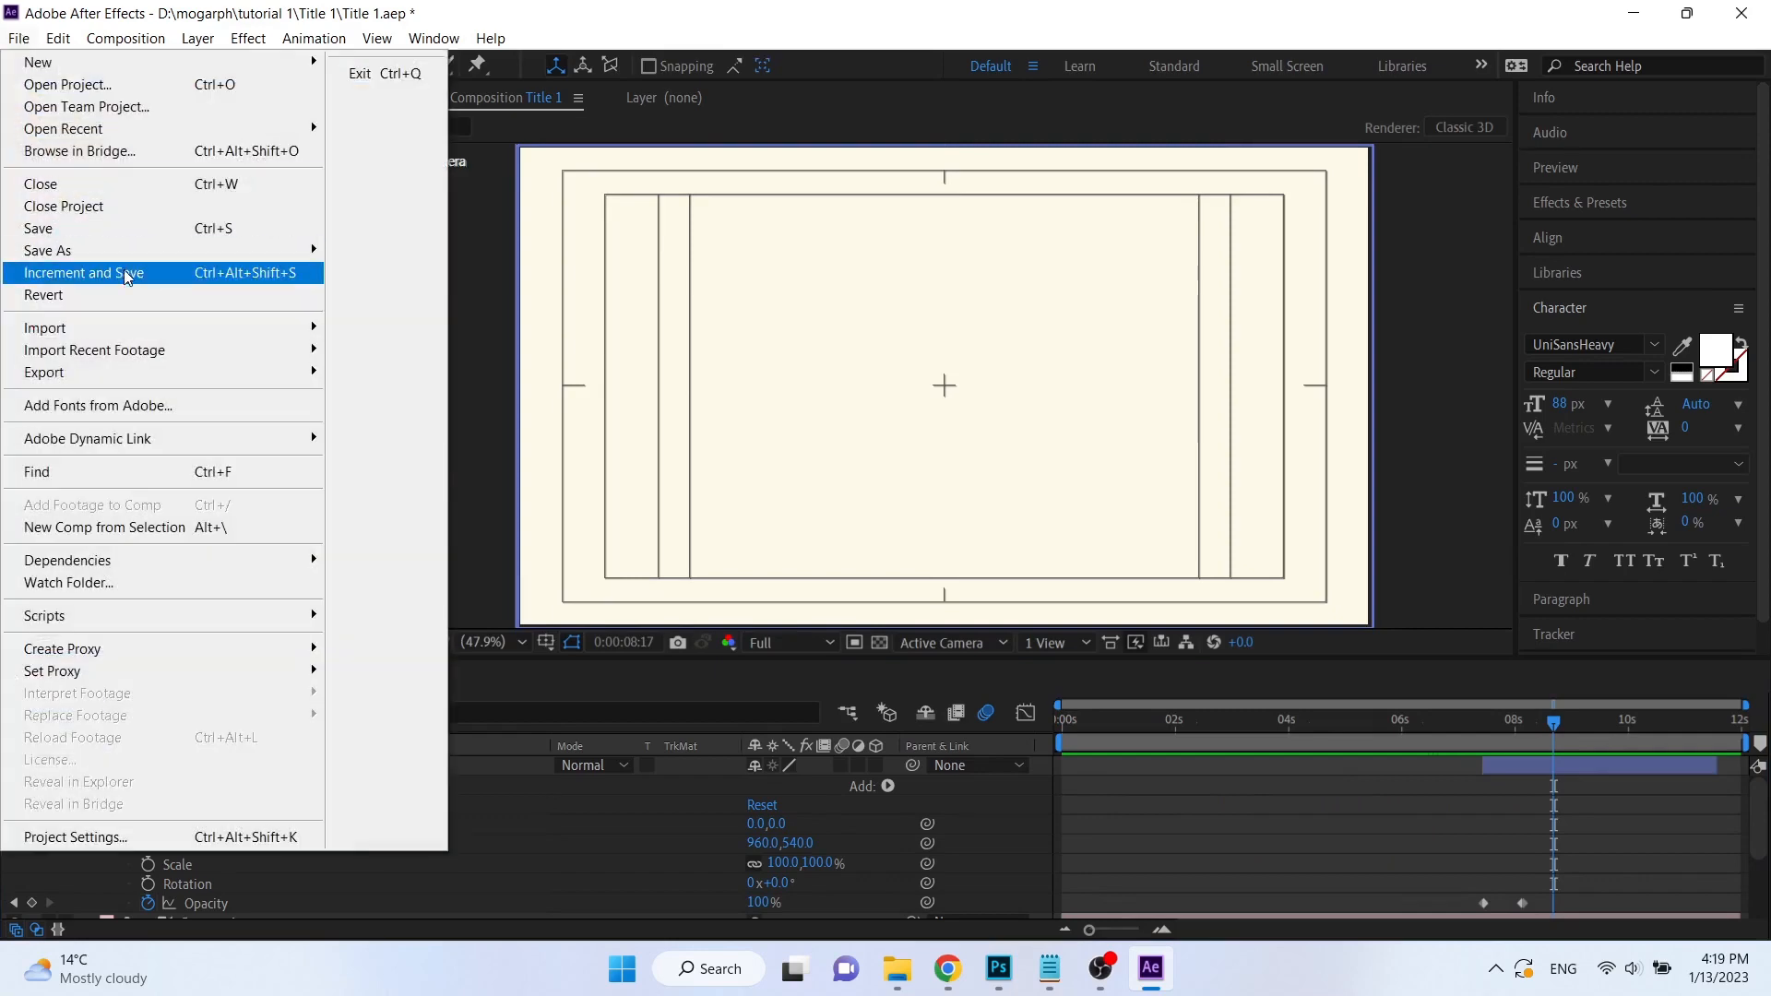
{"action": "mouse_move", "coordinate": [277, 372]}
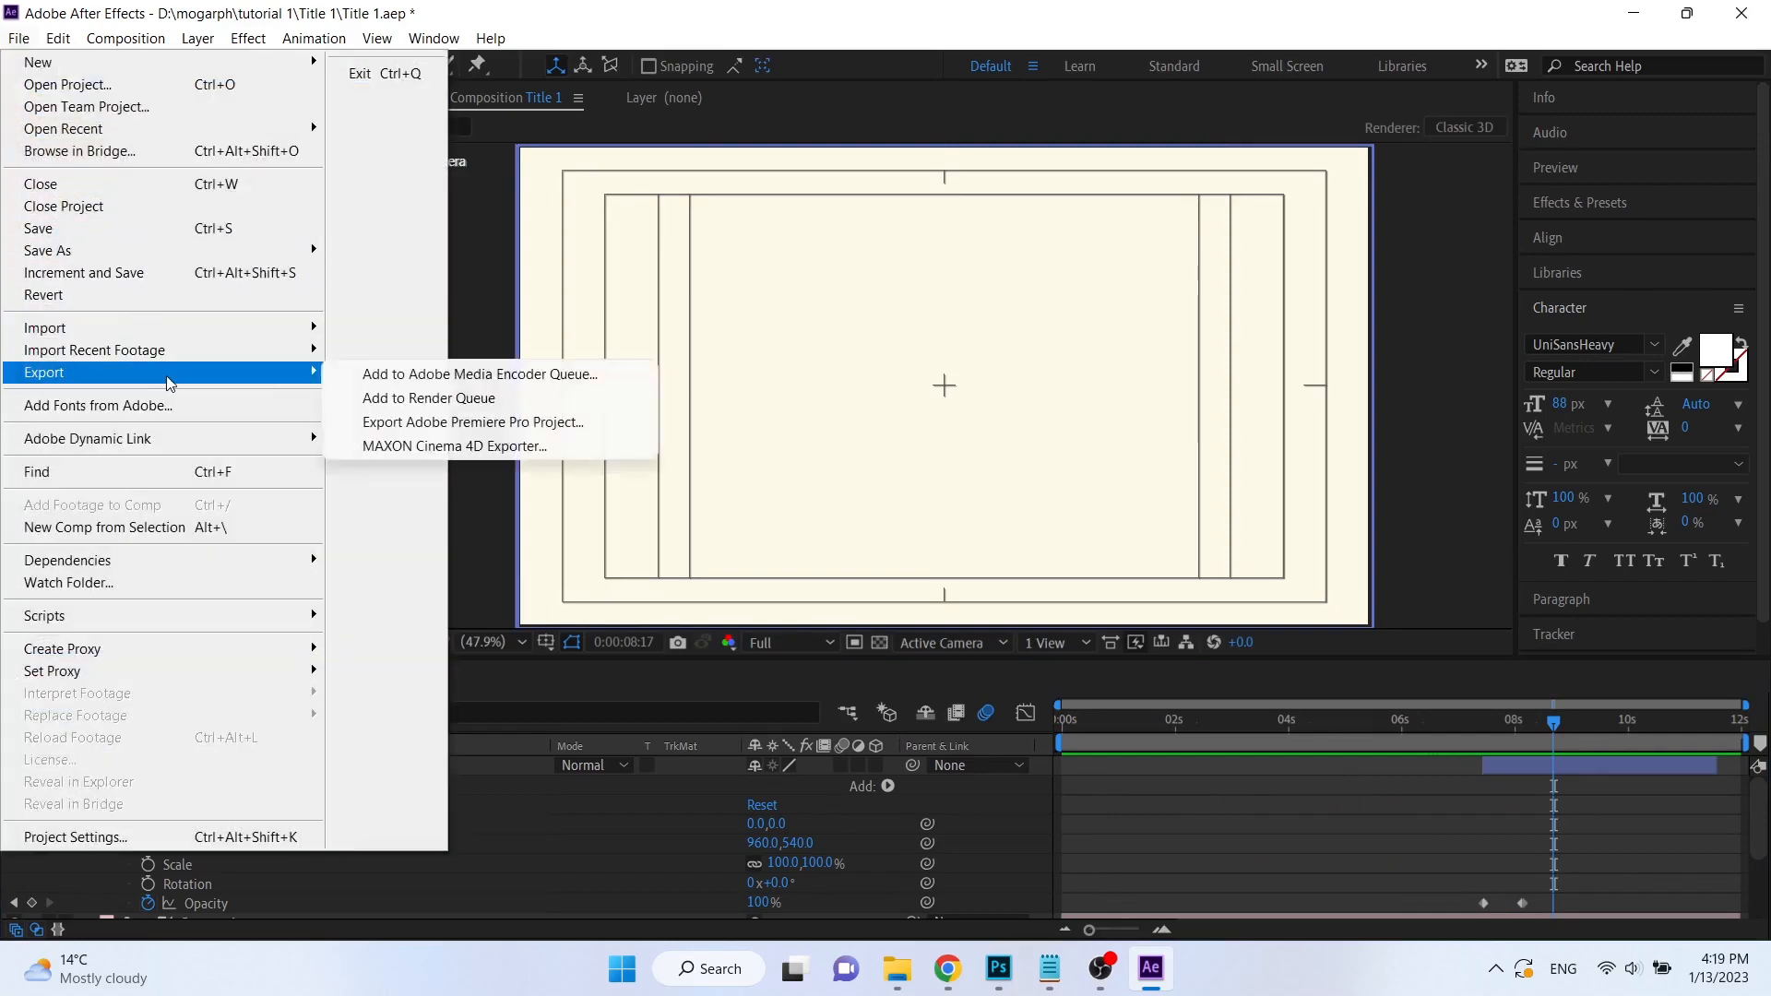
{"action": "left_click", "coordinate": [505, 378]}
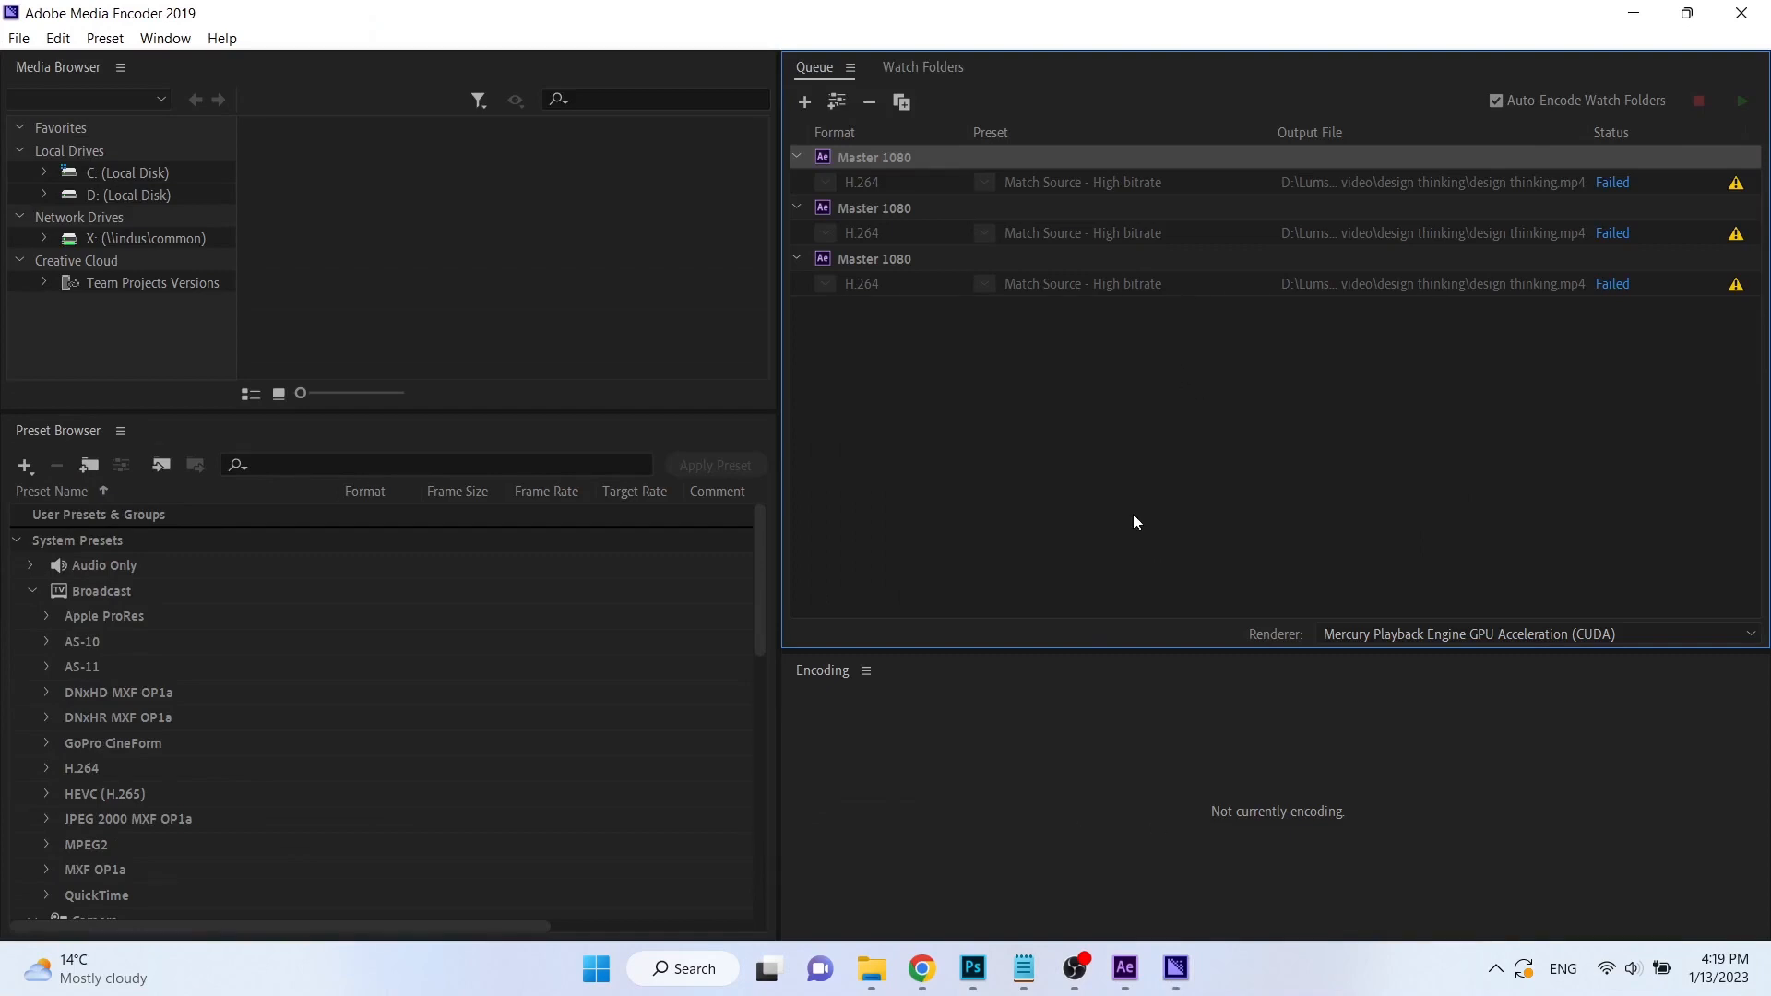
Open the Title 1 job's export settings and set its output to Title 1.mp4 in D:\mogarph\tutorial 1\Title 1.
{"action": "left_click", "coordinate": [1111, 330]}
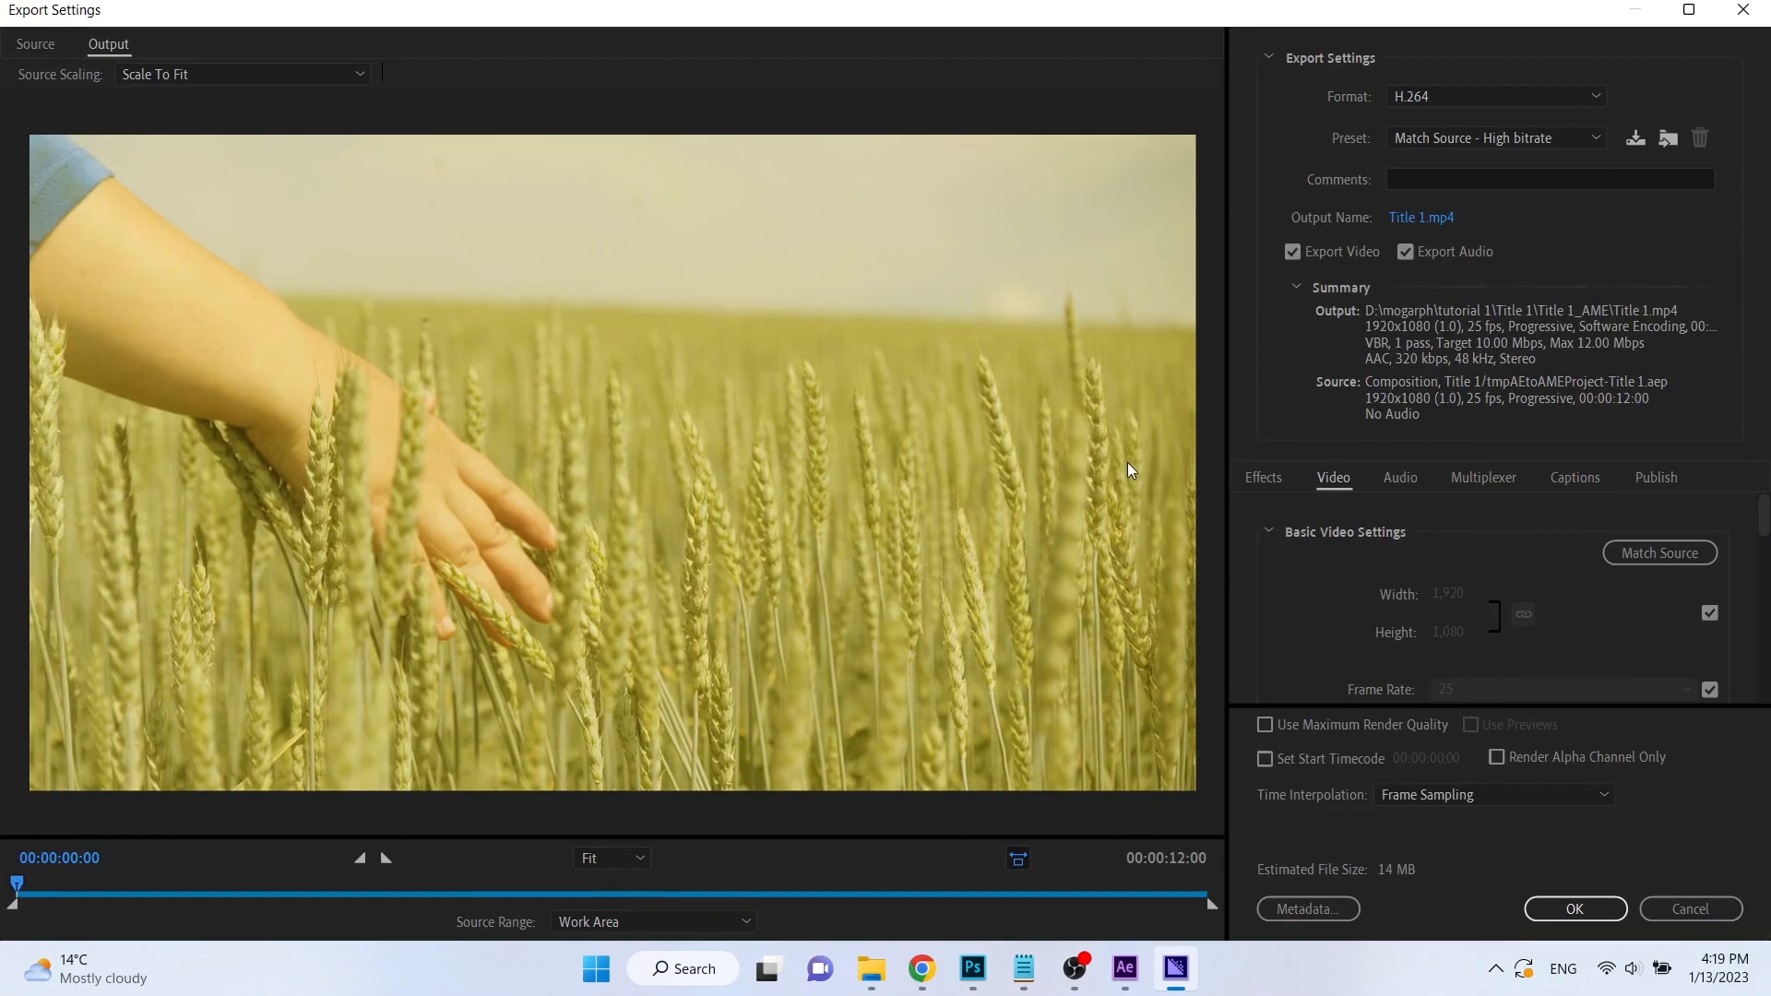
{"action": "left_click", "coordinate": [1437, 219]}
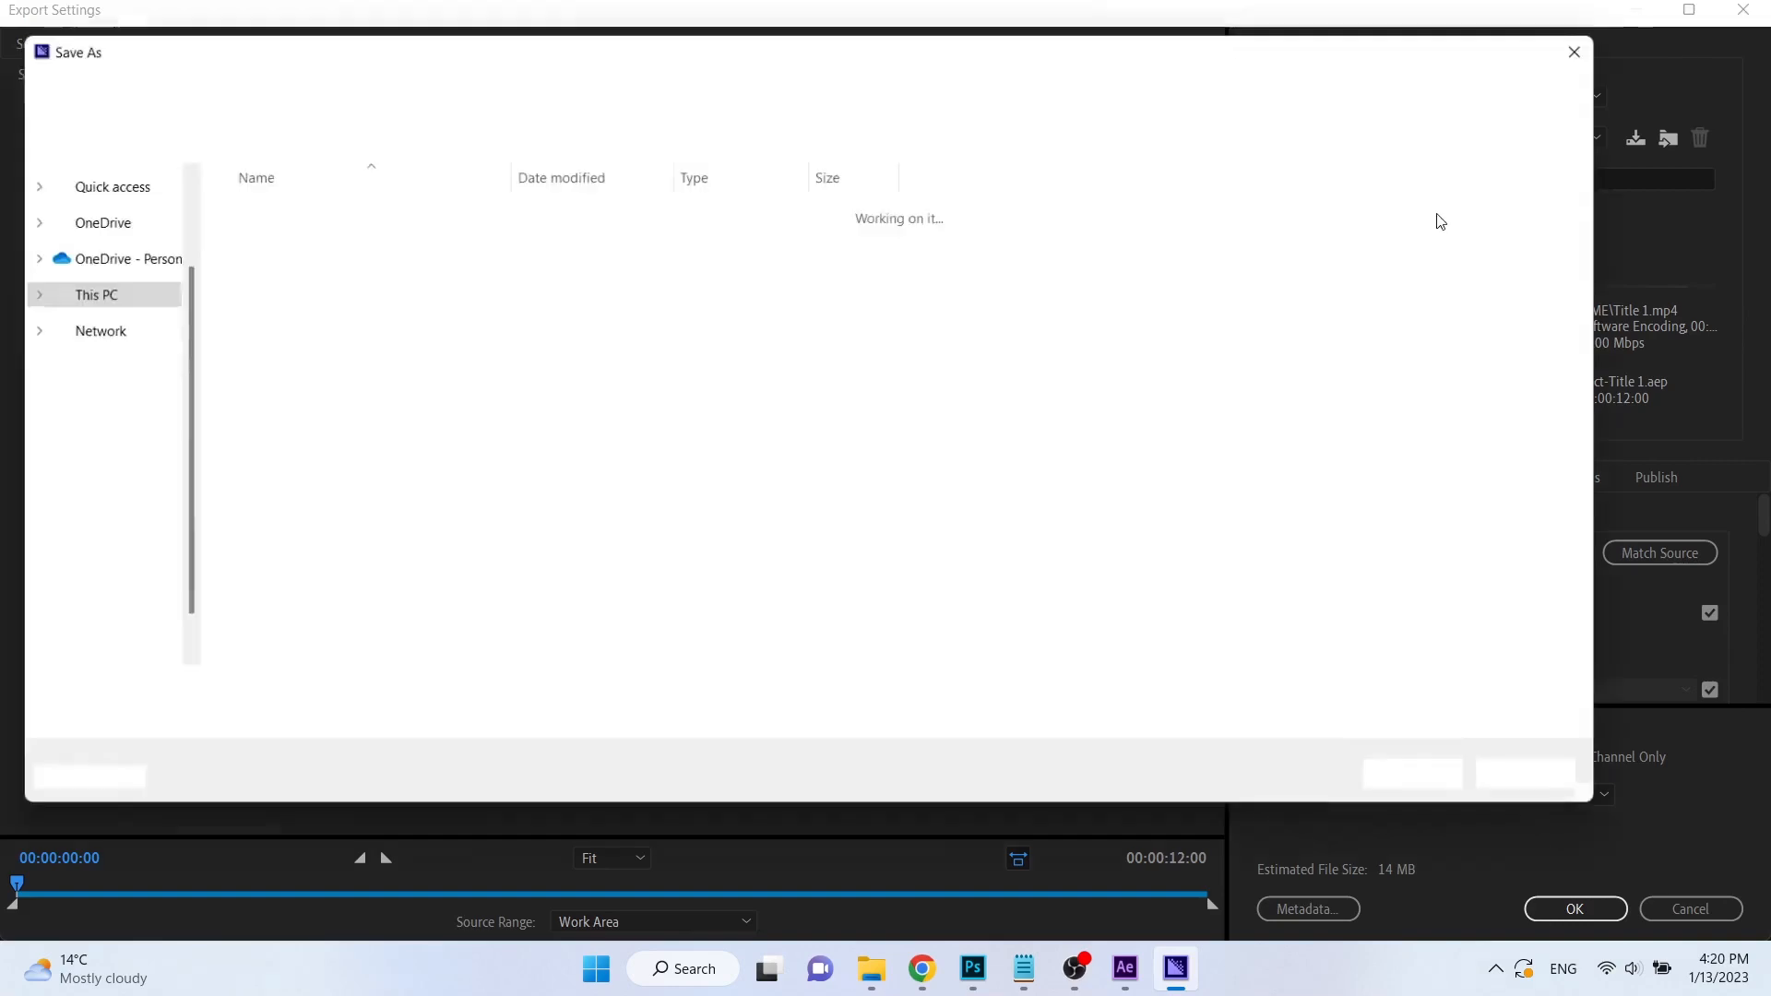
{"action": "left_click", "coordinate": [583, 92]}
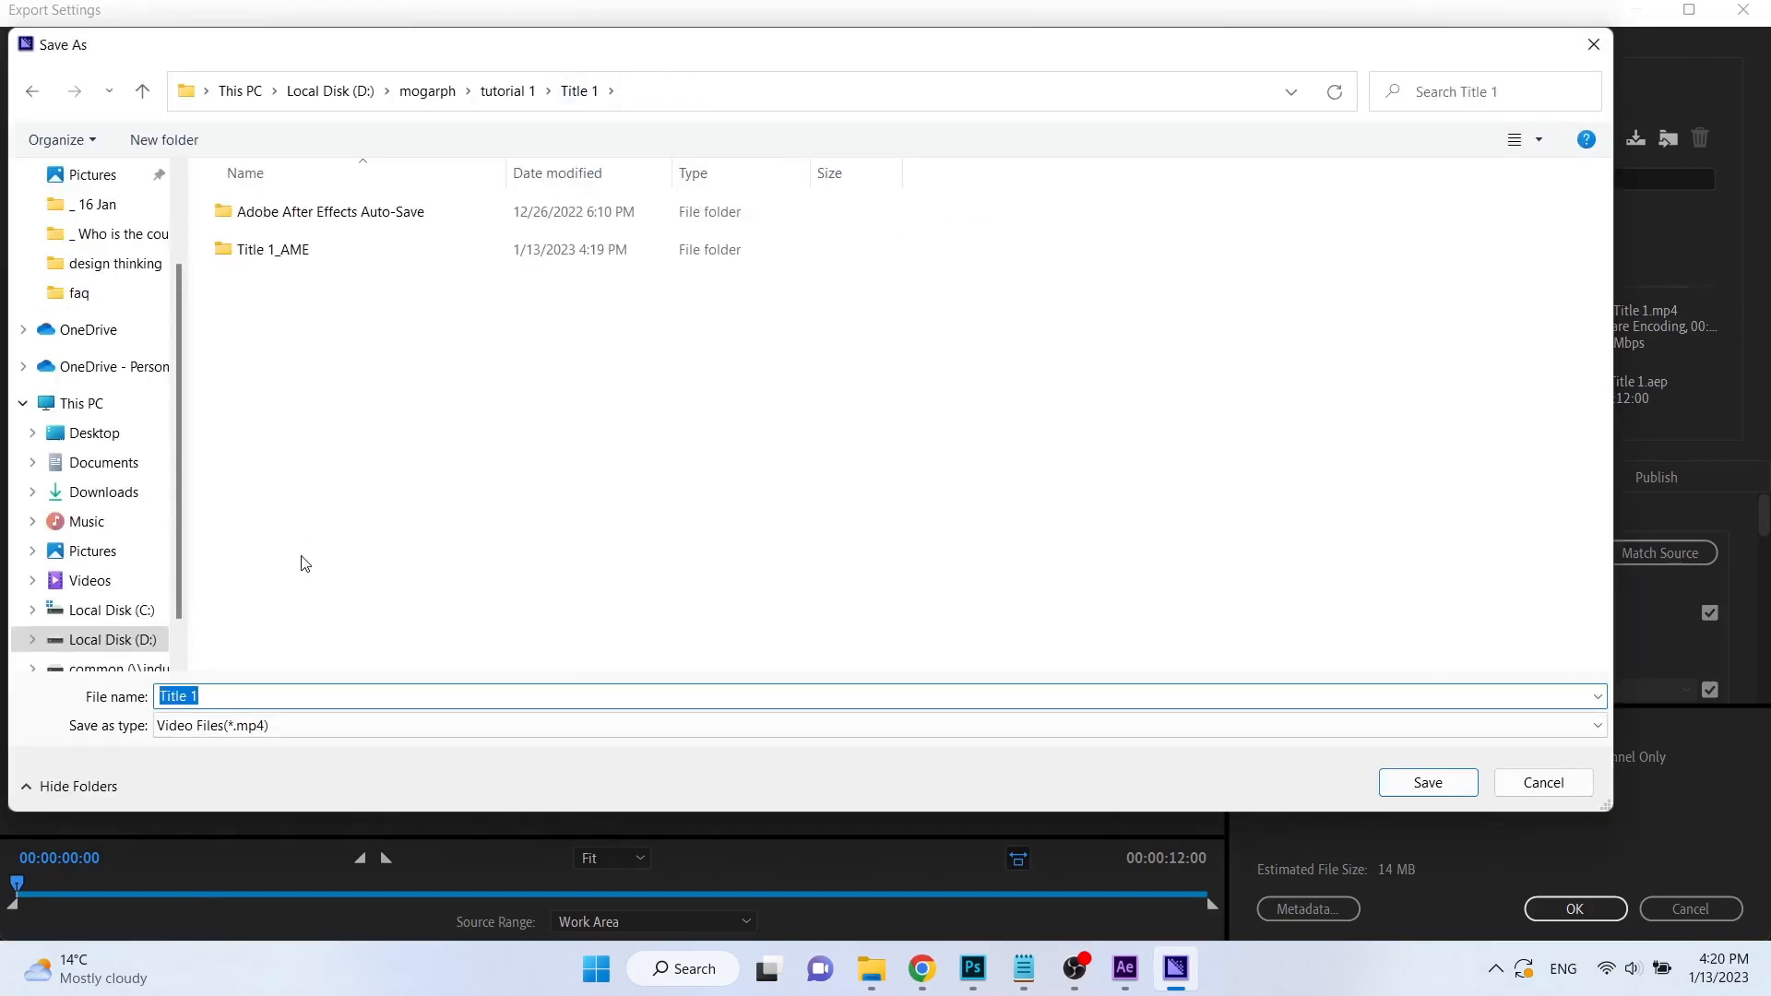
{"action": "left_click", "coordinate": [270, 698]}
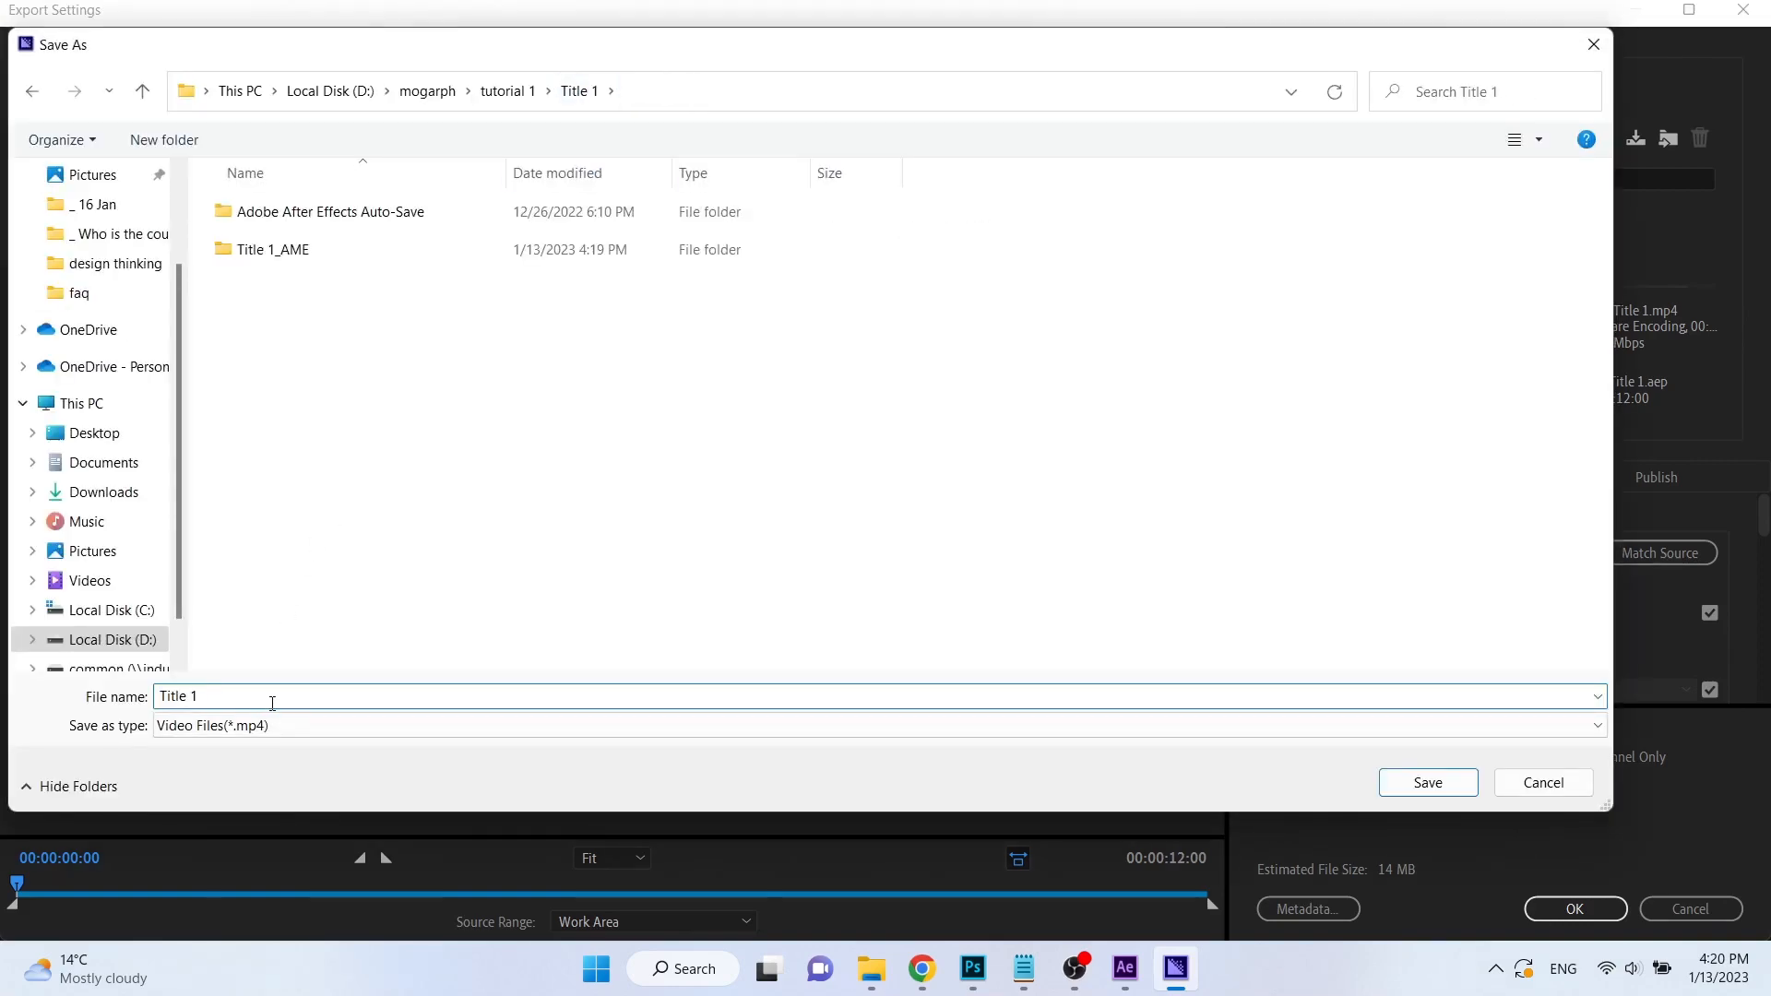
{"action": "left_click", "coordinate": [1437, 790]}
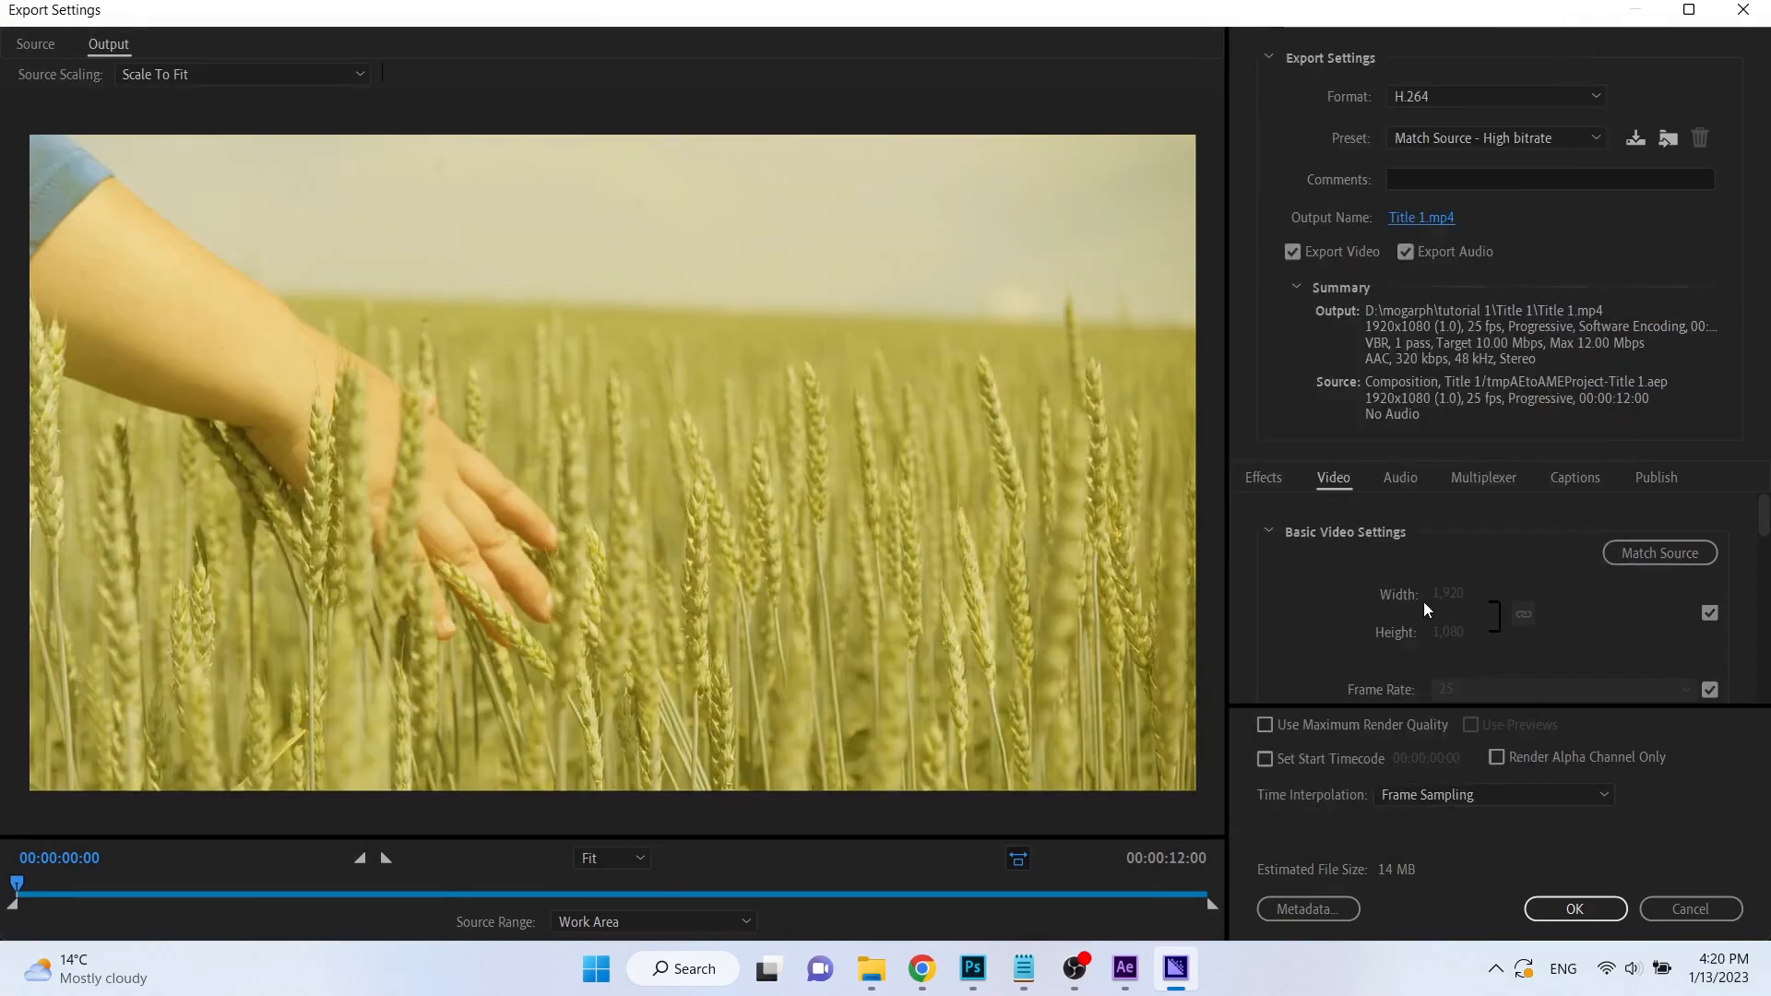
Choose the Match Source - High bitrate preset for the H.264 export.
{"action": "left_click", "coordinate": [1516, 136]}
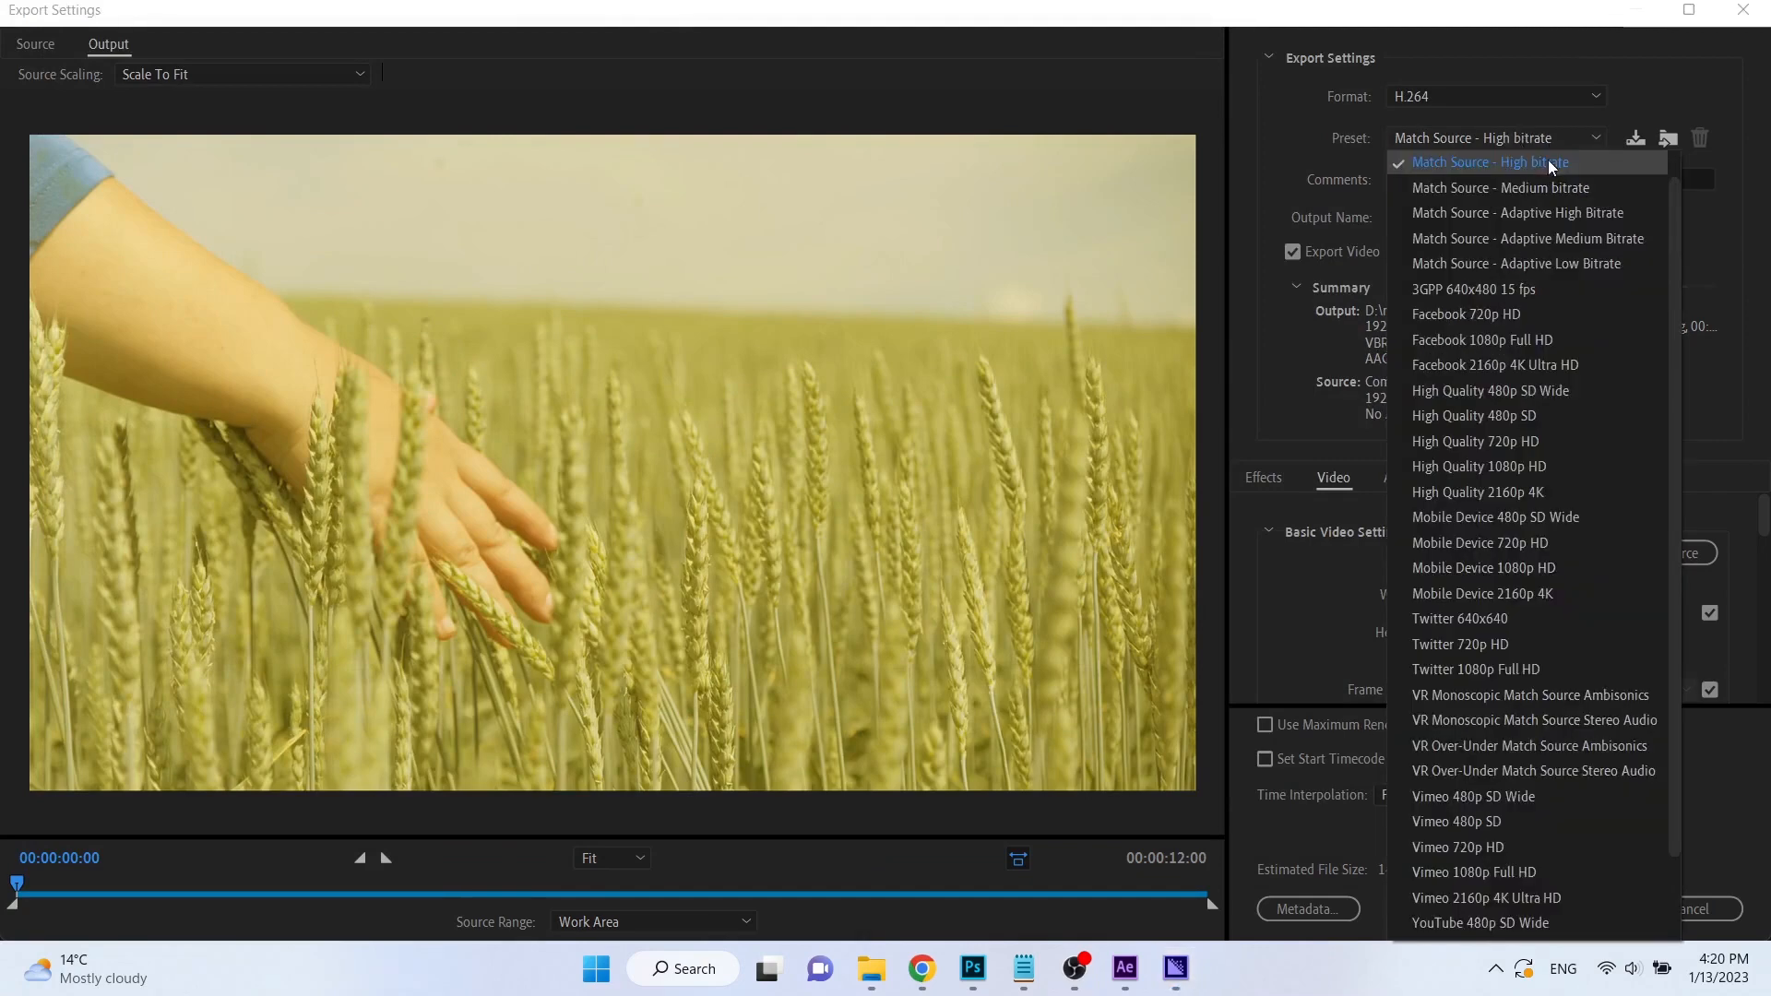
{"action": "scroll", "coordinate": [1548, 163], "scroll_direction": "up", "scroll_amount": 1}
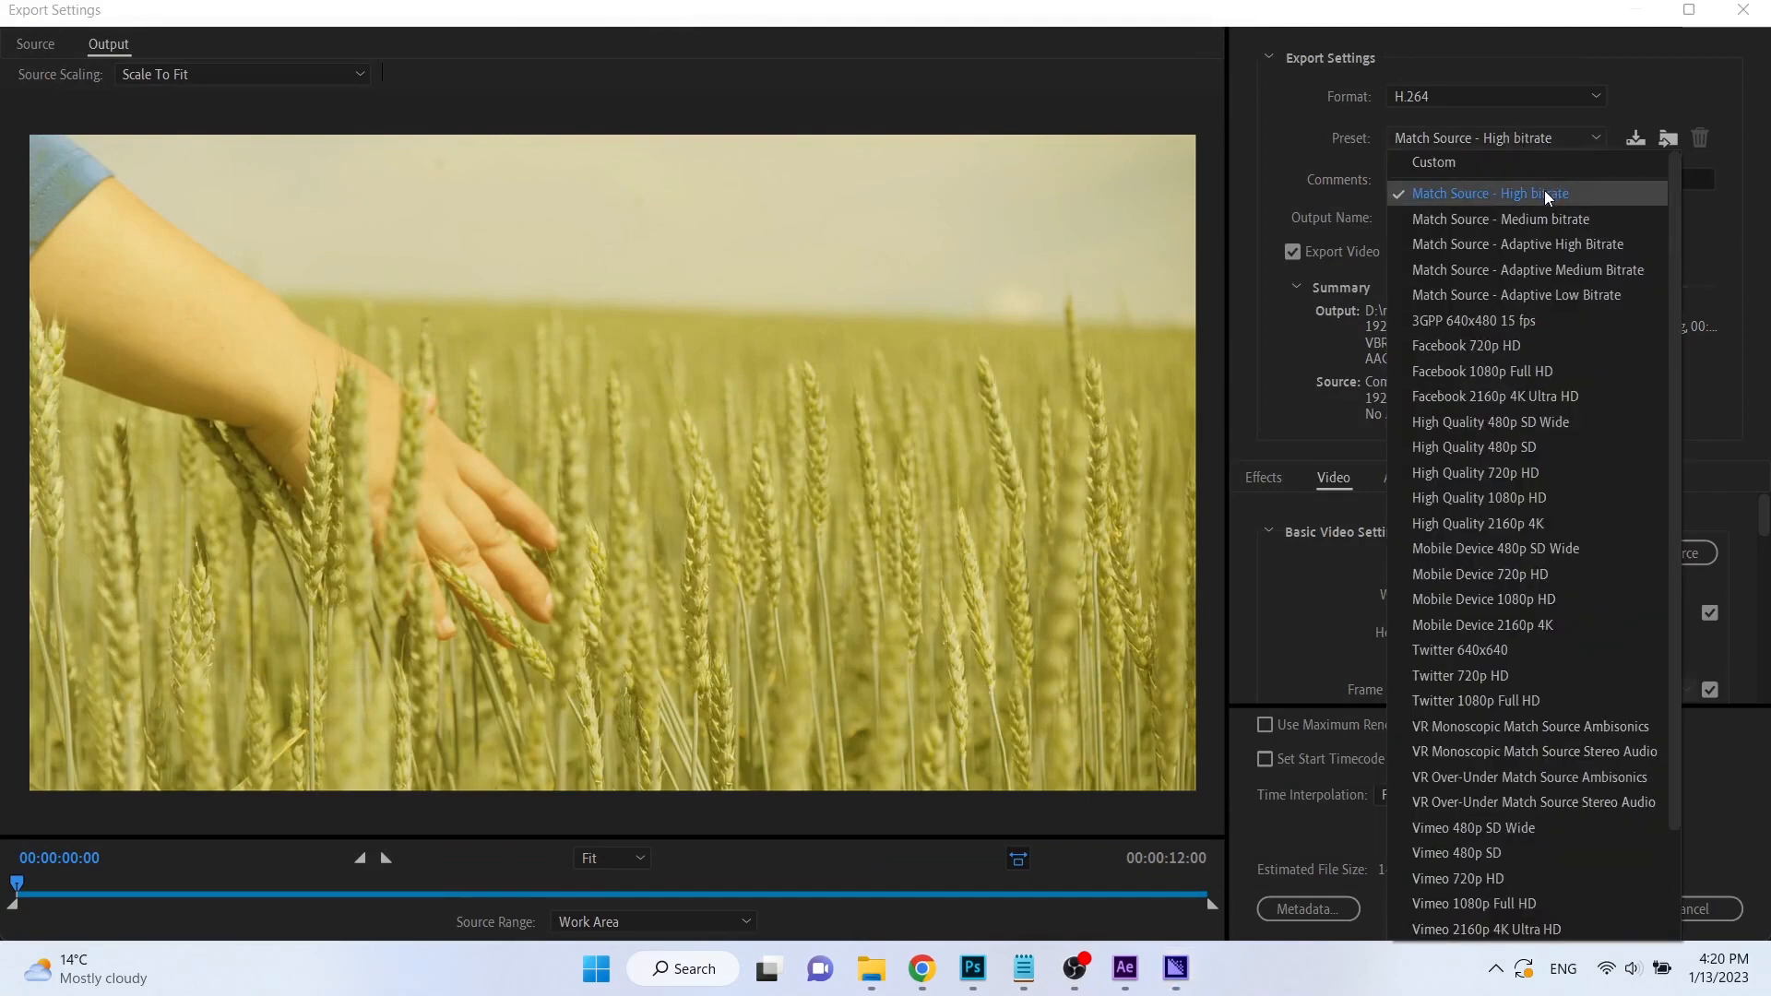
{"action": "left_click", "coordinate": [1544, 192]}
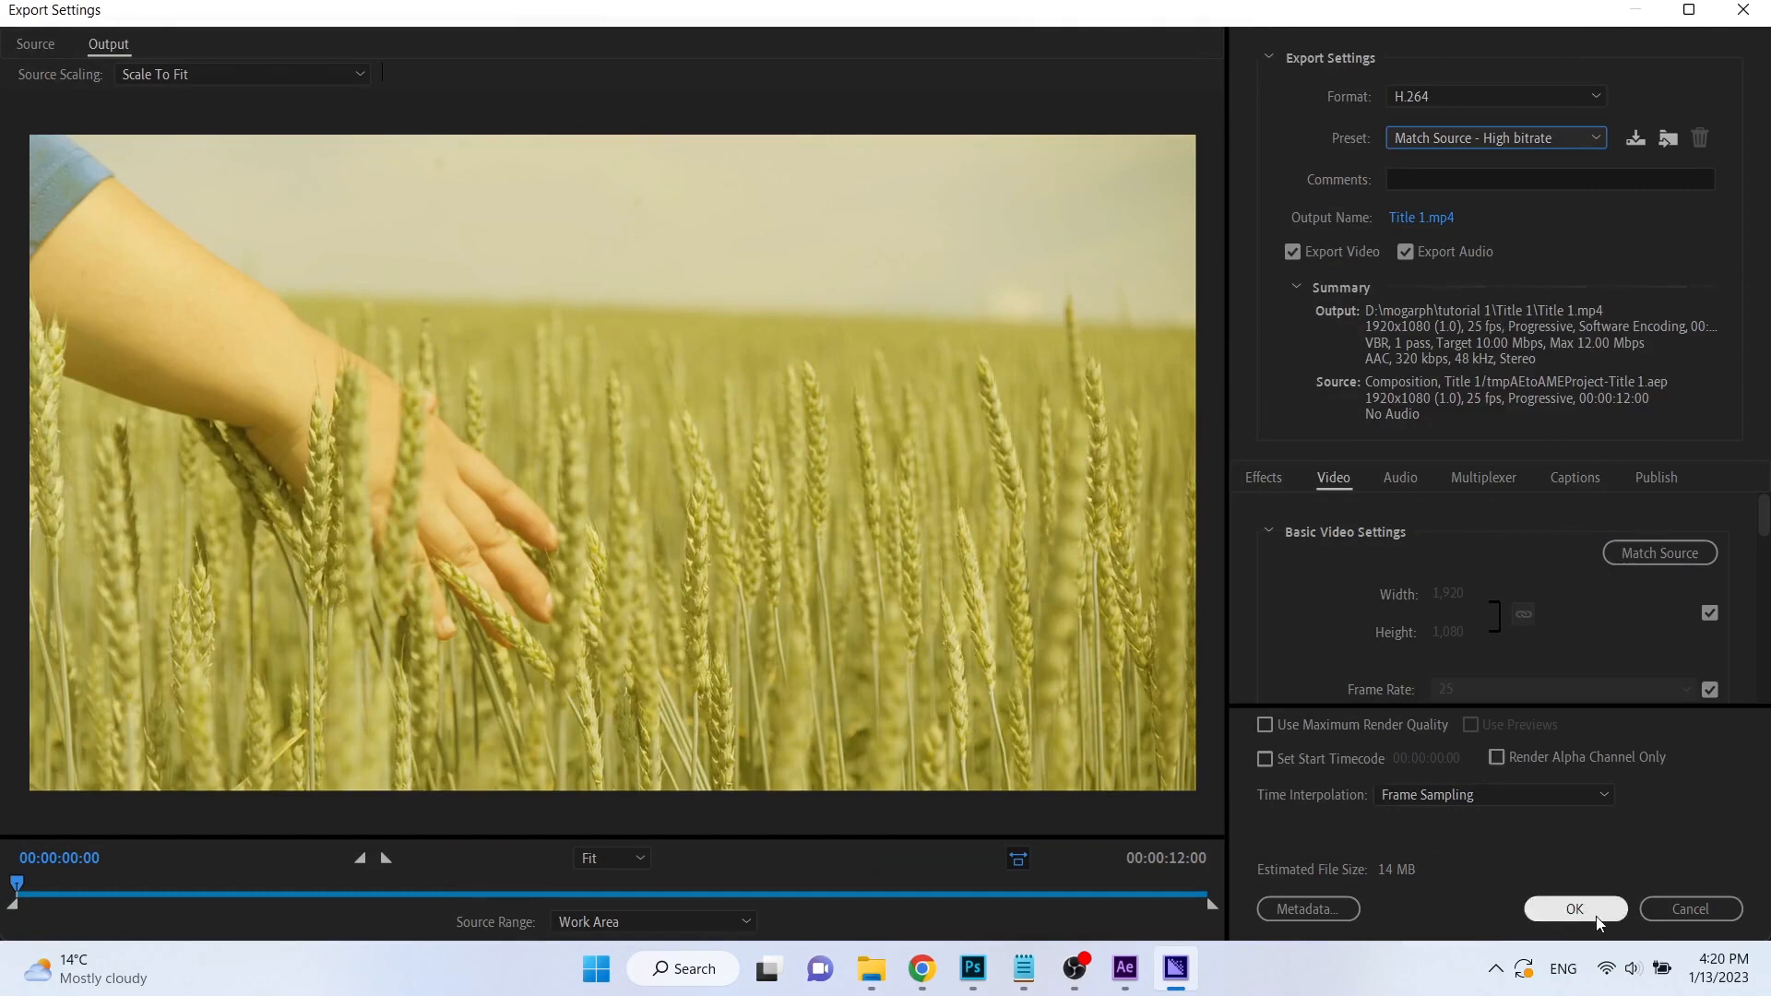
Try custom target bitrates of 7 and 10 Mbps, and restore the Match Source - High bitrate preset.
{"action": "scroll", "coordinate": [1546, 600], "scroll_direction": "down", "scroll_amount": 8}
{"action": "scroll", "coordinate": [1532, 624], "scroll_direction": "down", "scroll_amount": 4}
{"action": "scroll", "coordinate": [1535, 625], "scroll_direction": "up", "scroll_amount": 2}
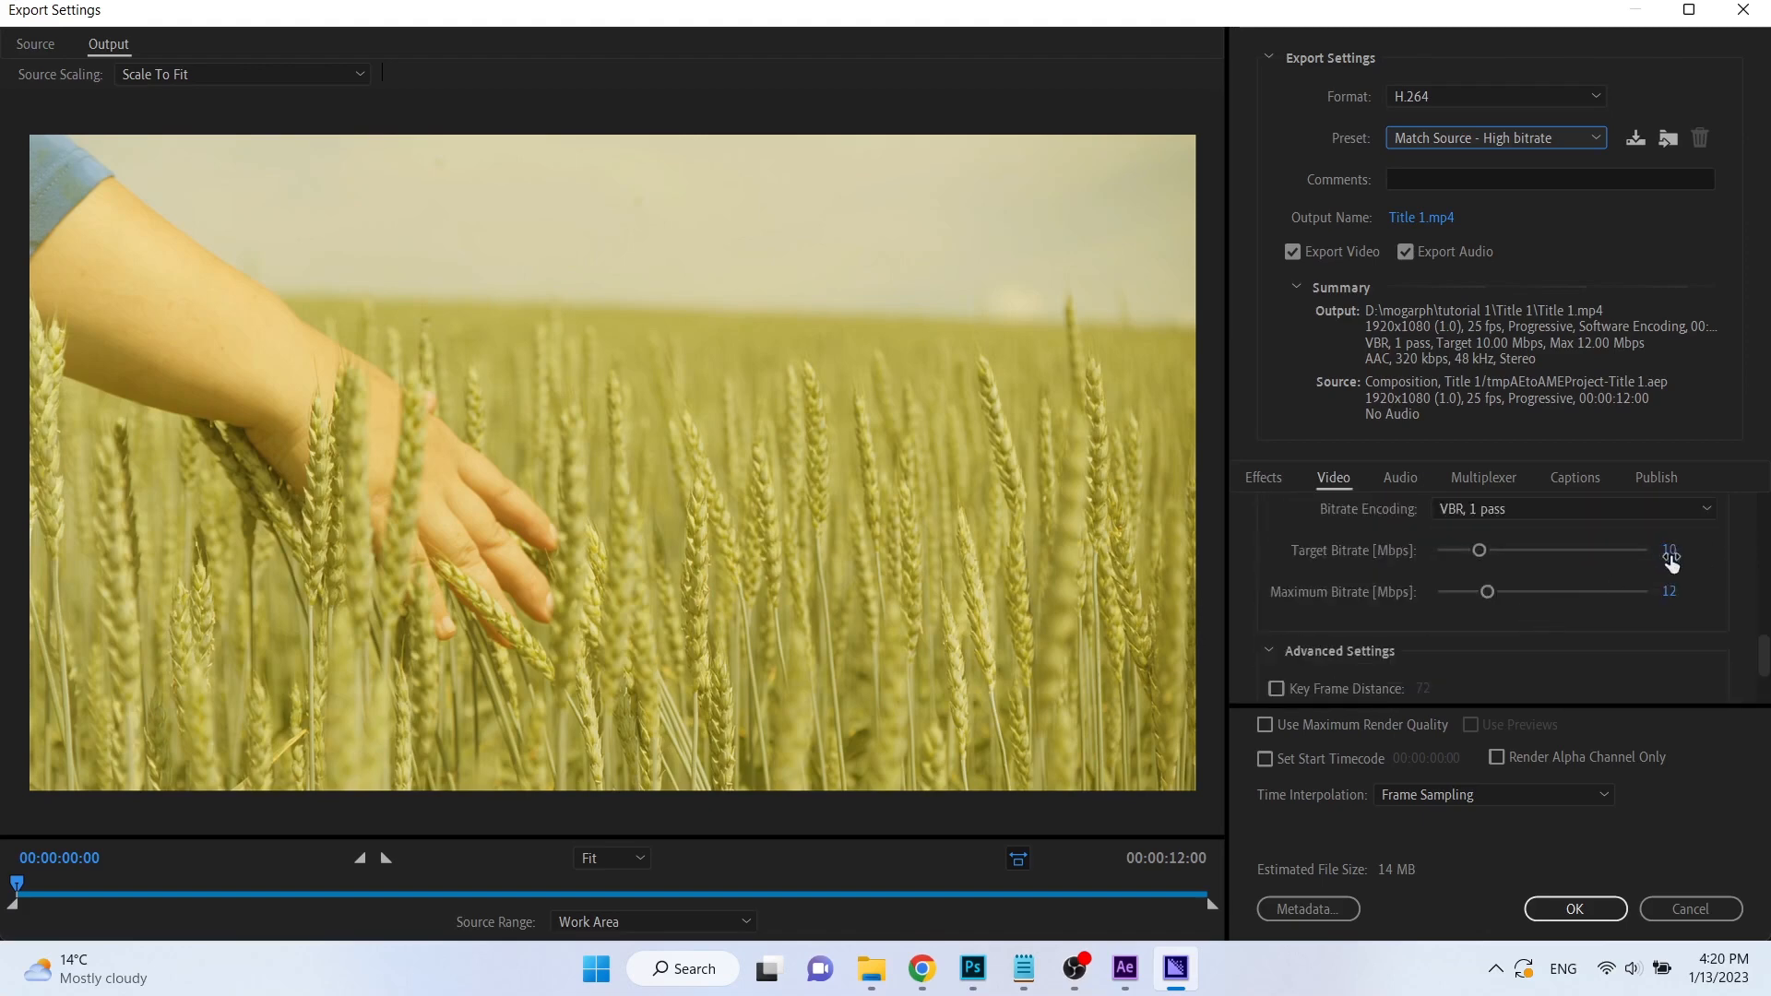
{"action": "left_click", "coordinate": [1671, 554]}
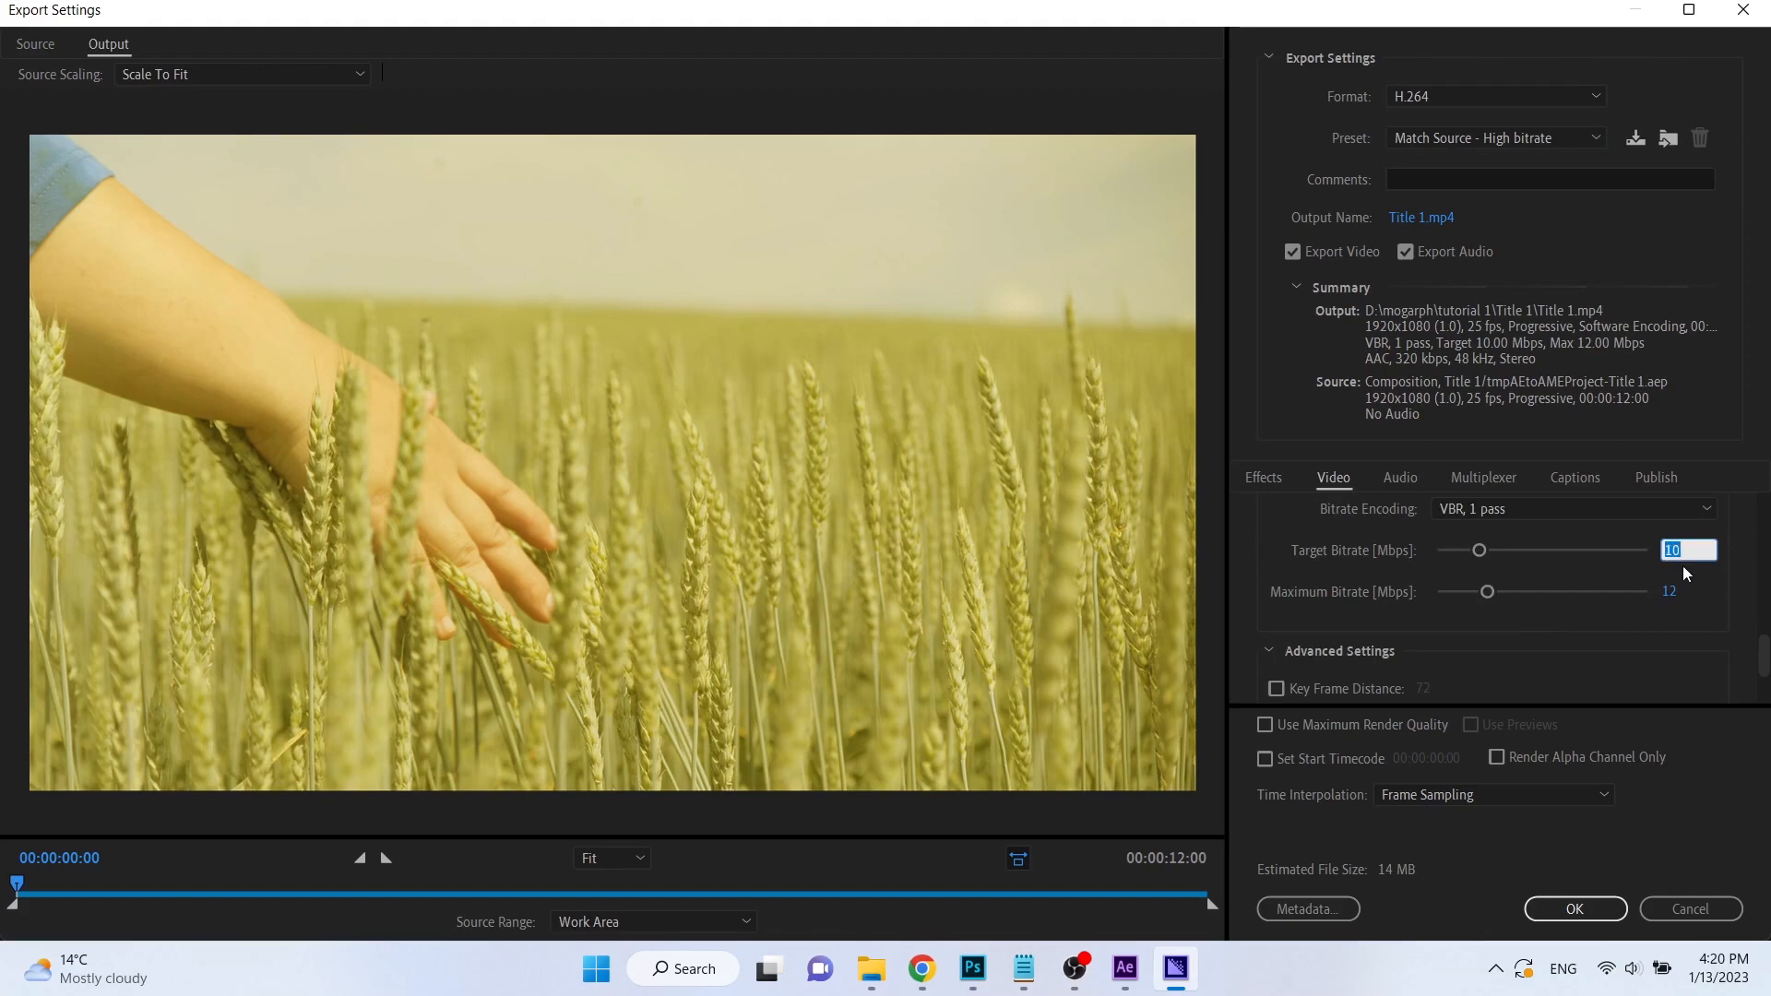
{"action": "key", "text": "Return"}
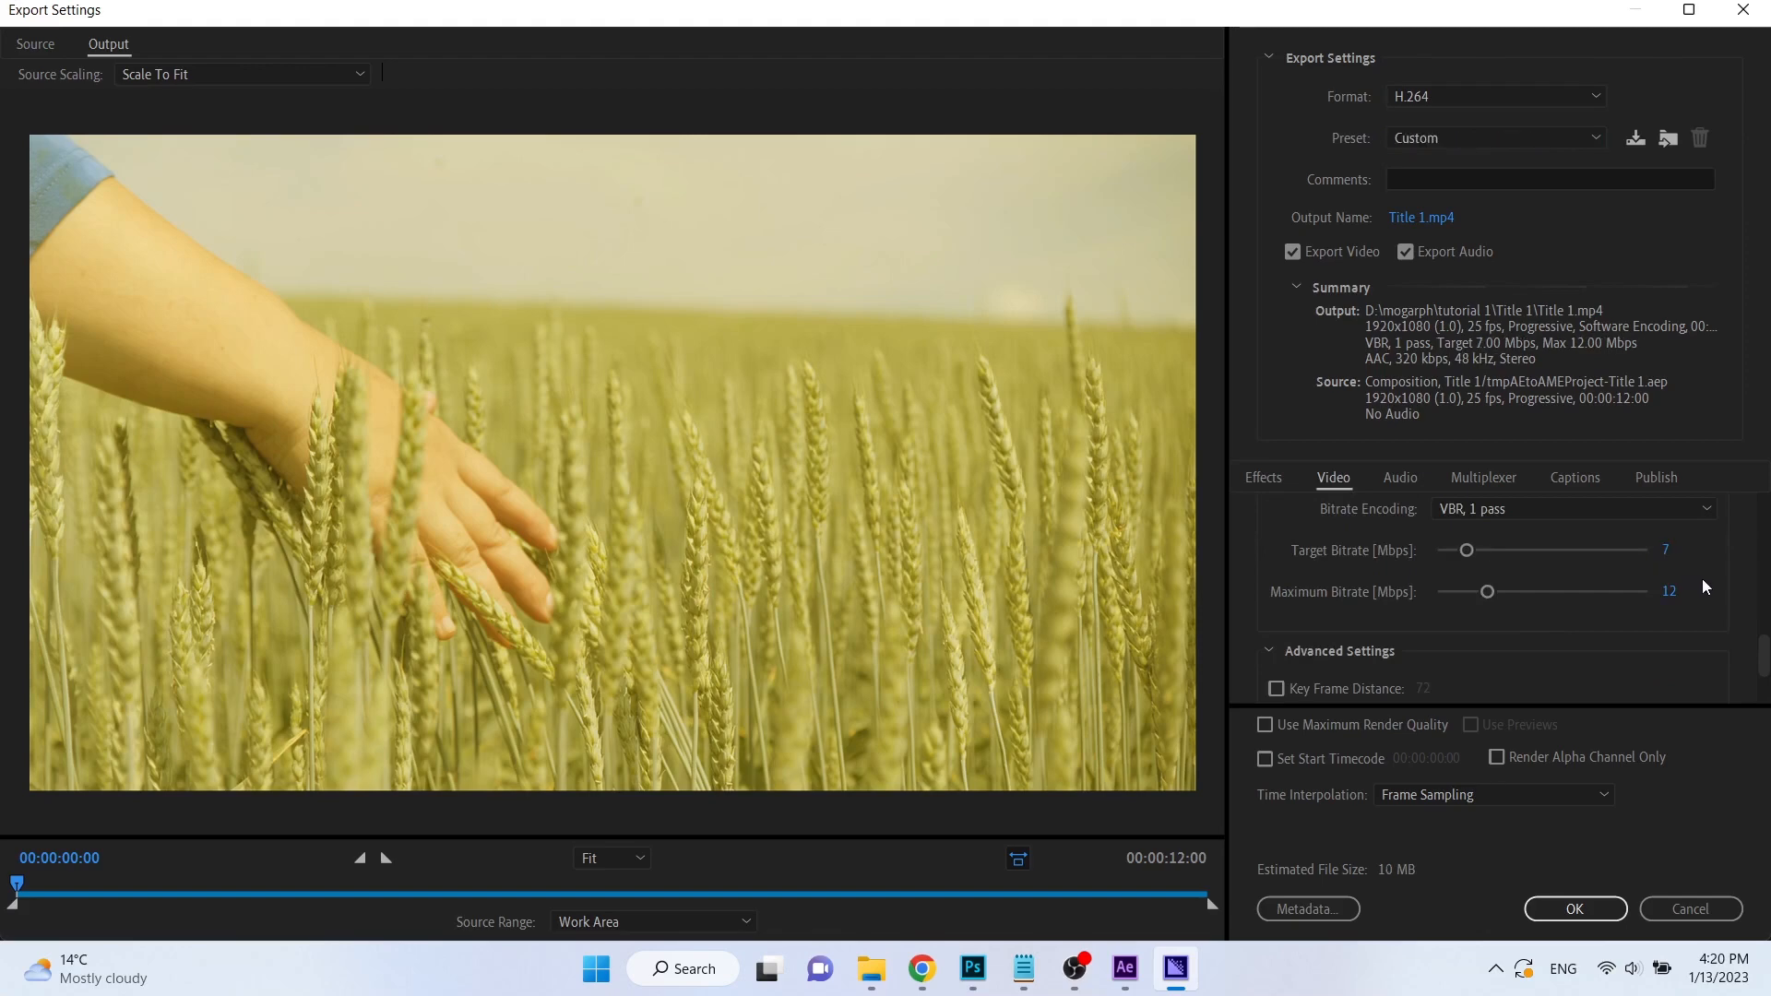
{"action": "left_click", "coordinate": [1668, 552]}
{"action": "type", "text": "10"}
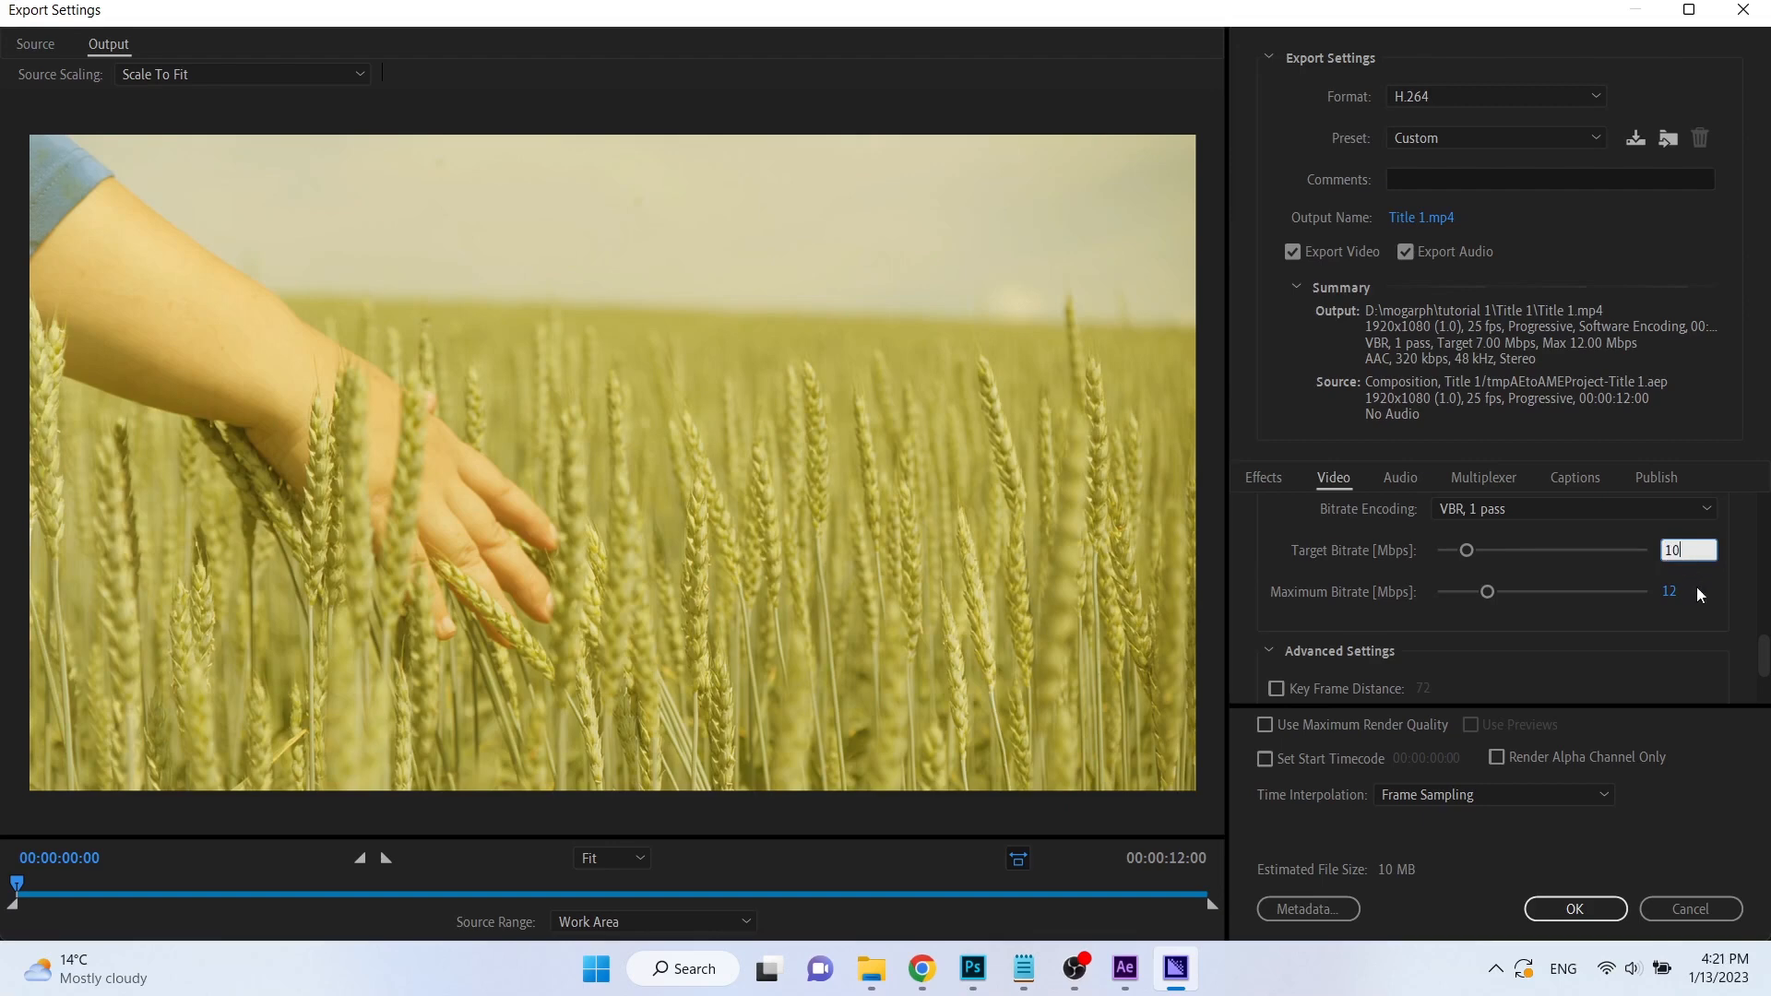
{"action": "key", "text": "Return"}
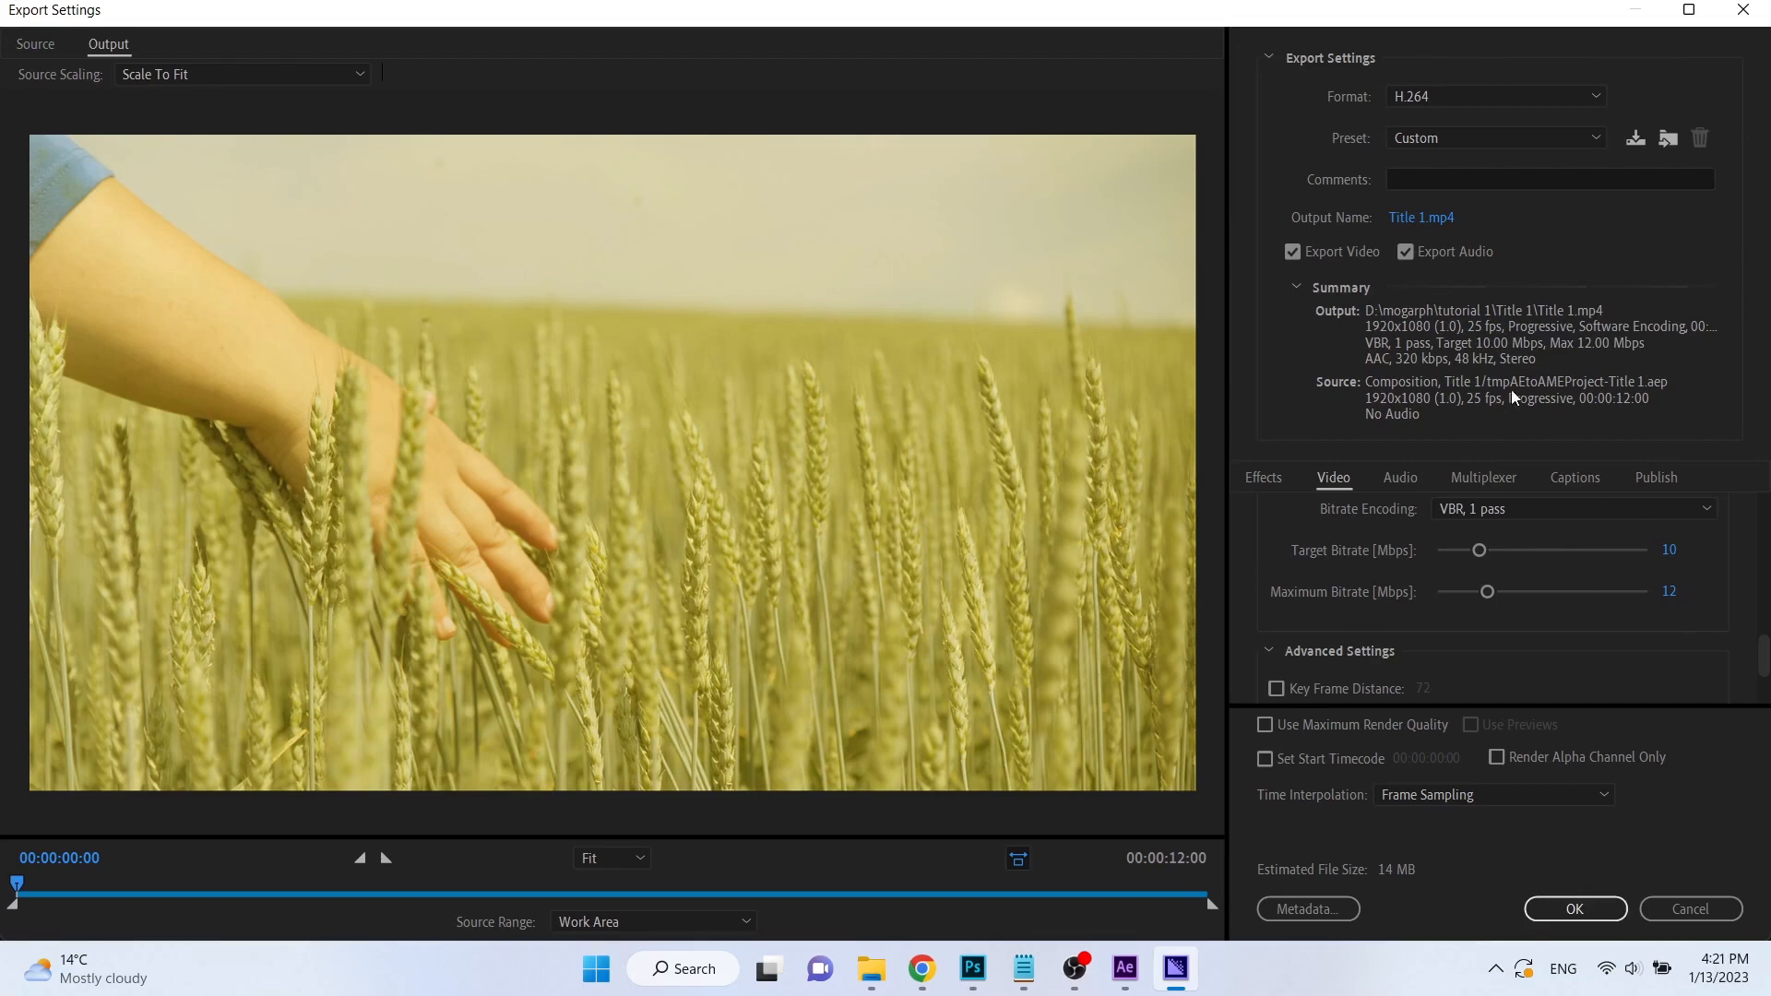
{"action": "left_click", "coordinate": [1519, 130]}
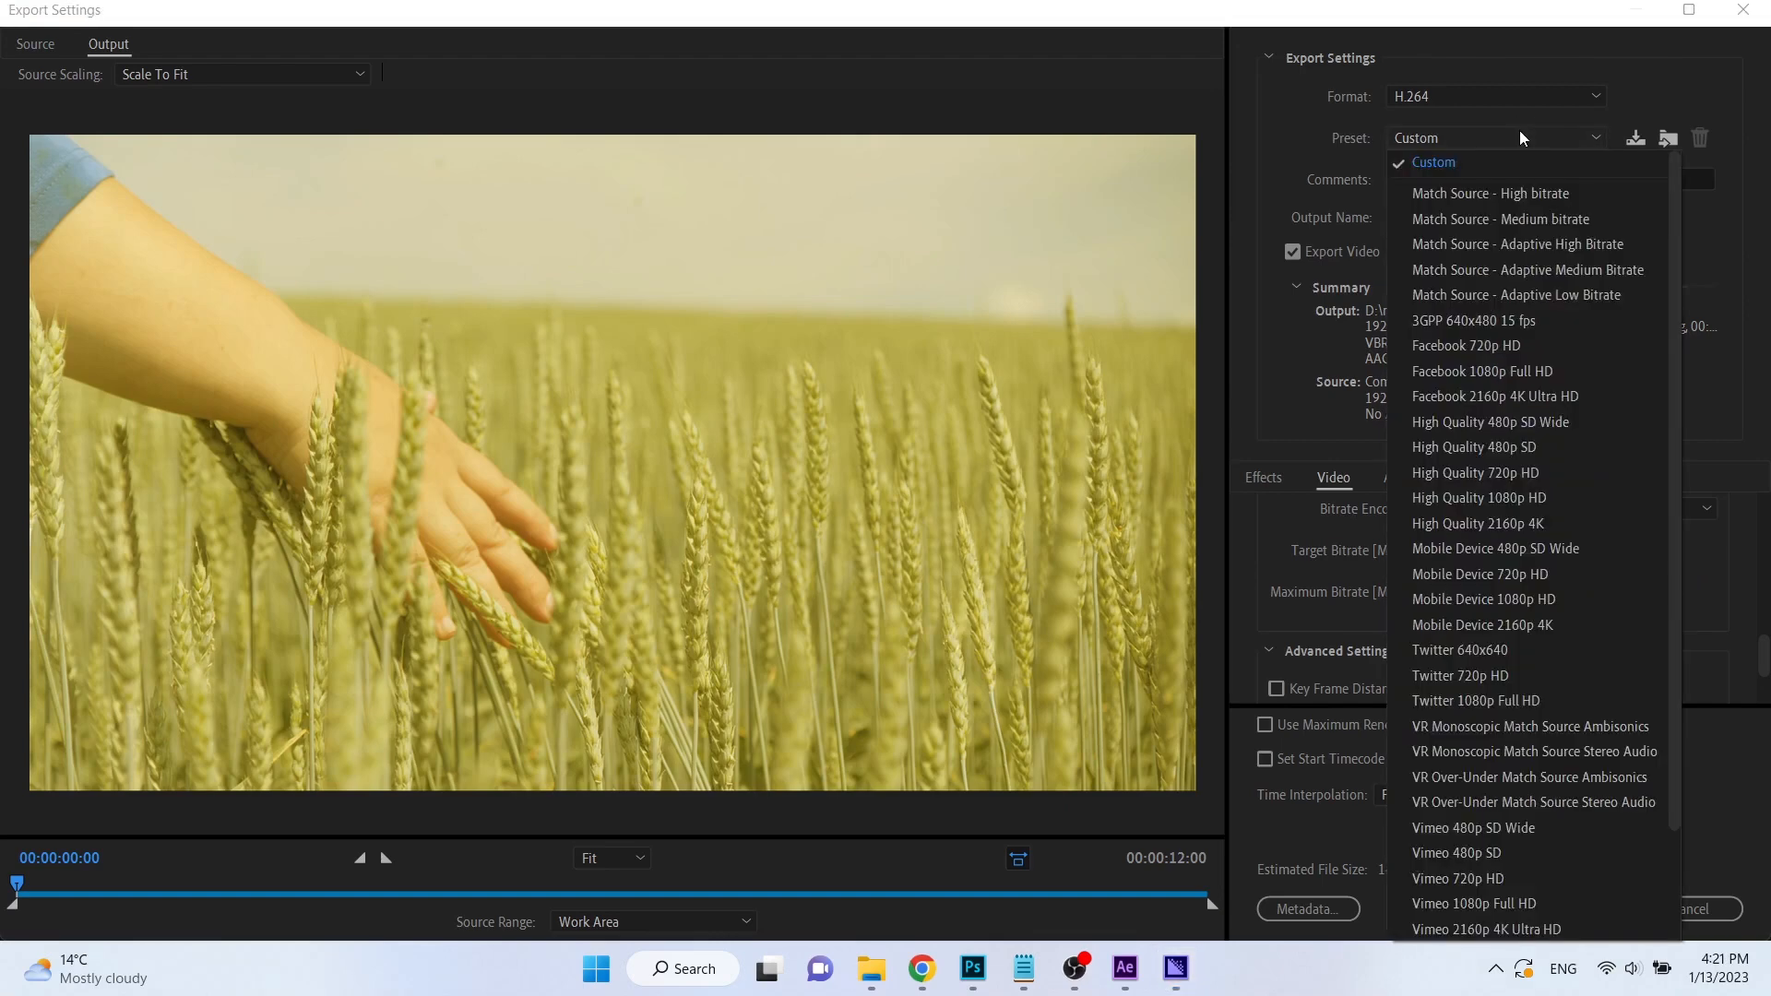
{"action": "left_click", "coordinate": [1530, 189]}
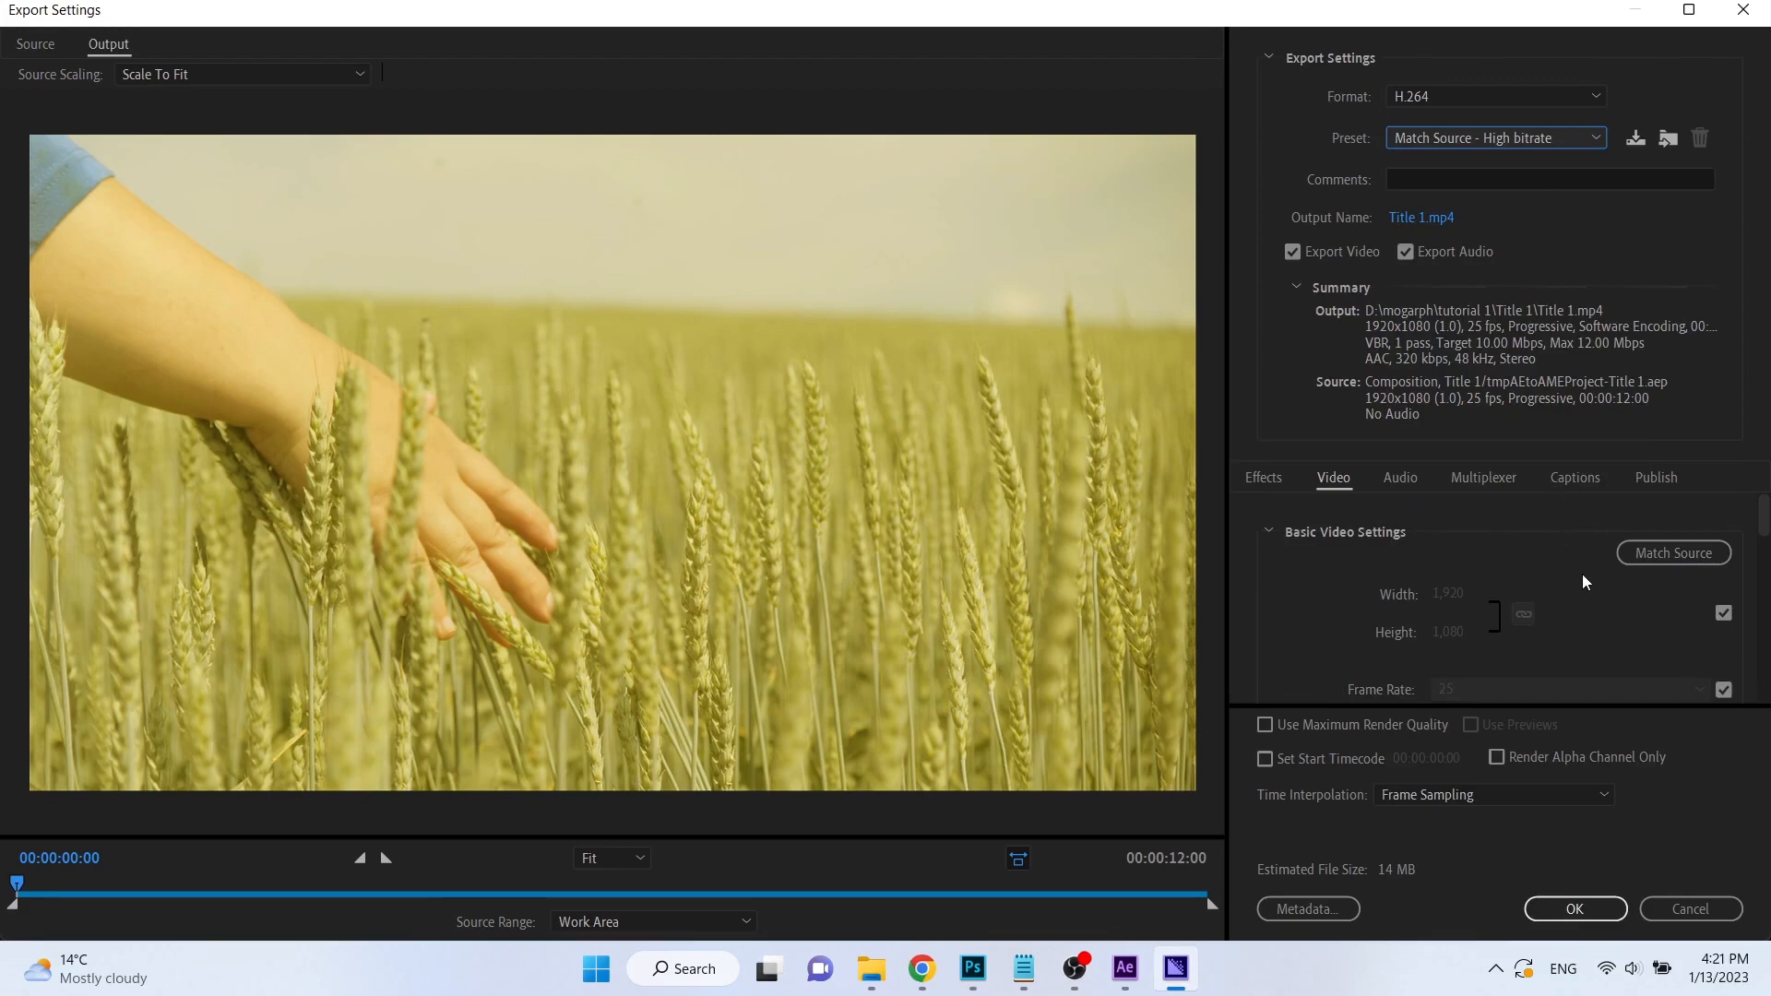
Trim the end of the export range to just past 10 seconds, accept the settings and start encoding the queue.
{"action": "left_click", "coordinate": [1038, 893]}
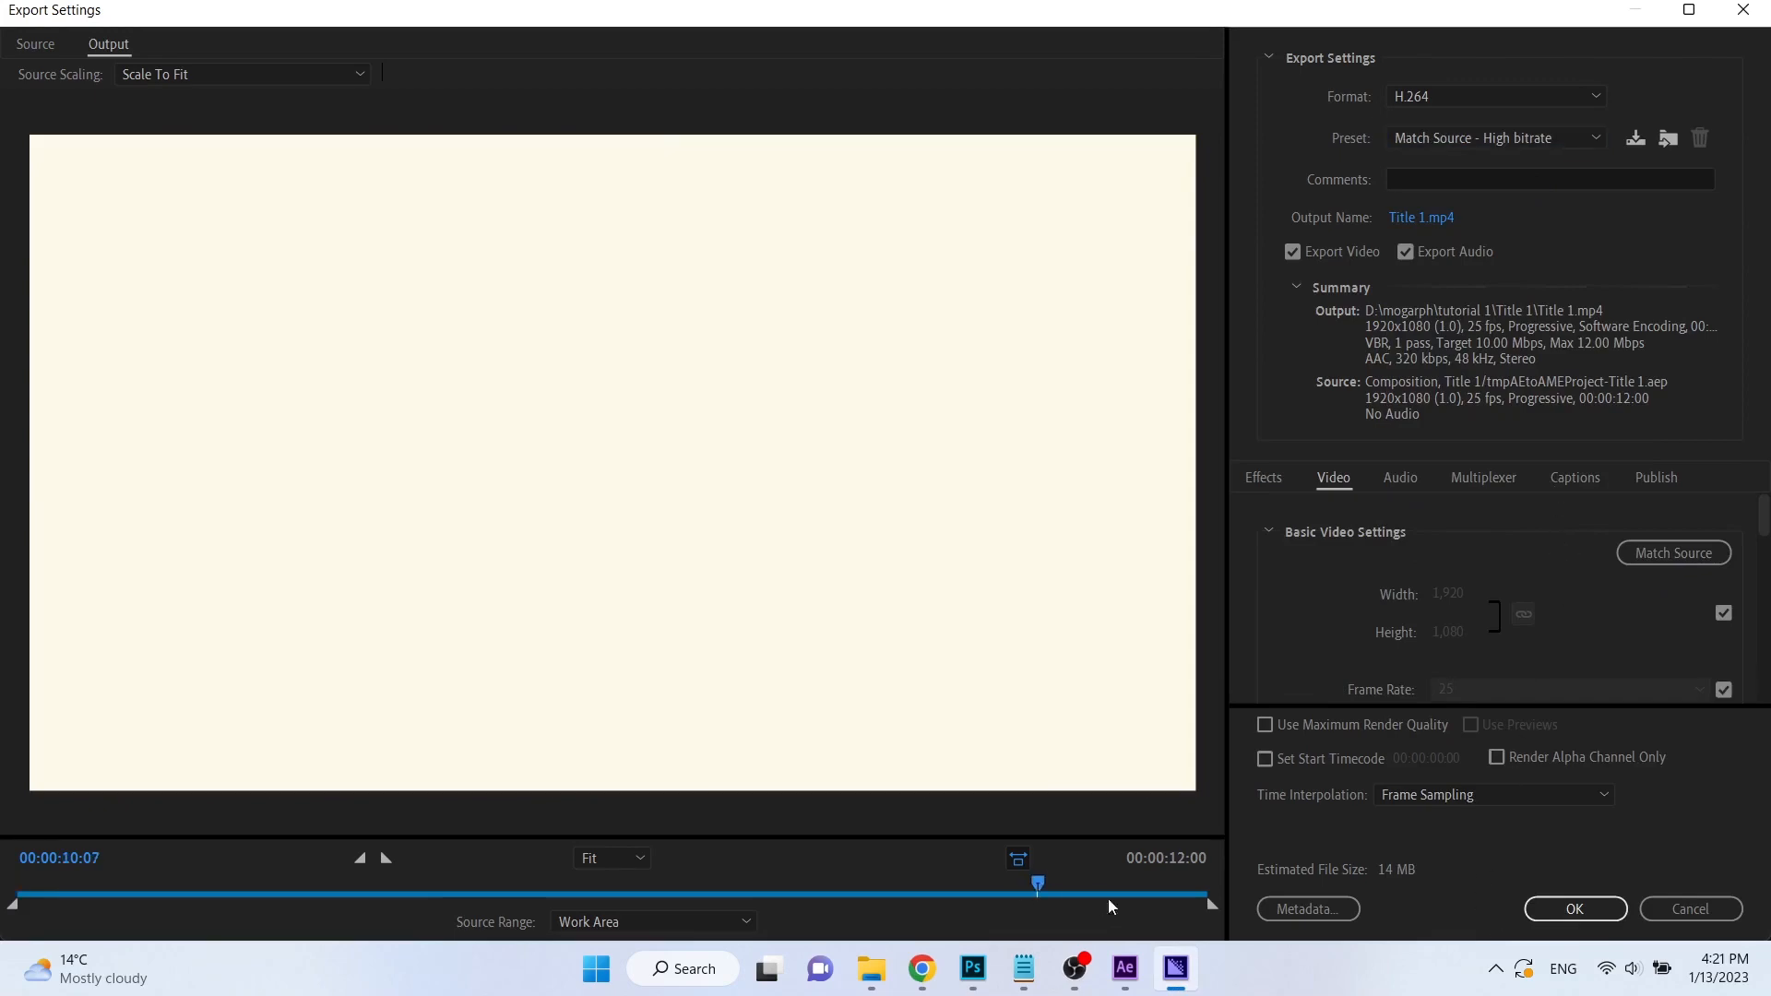
{"action": "left_click_drag", "start_coordinate": [1213, 905], "coordinate": [1050, 906]}
{"action": "left_click", "coordinate": [1564, 911]}
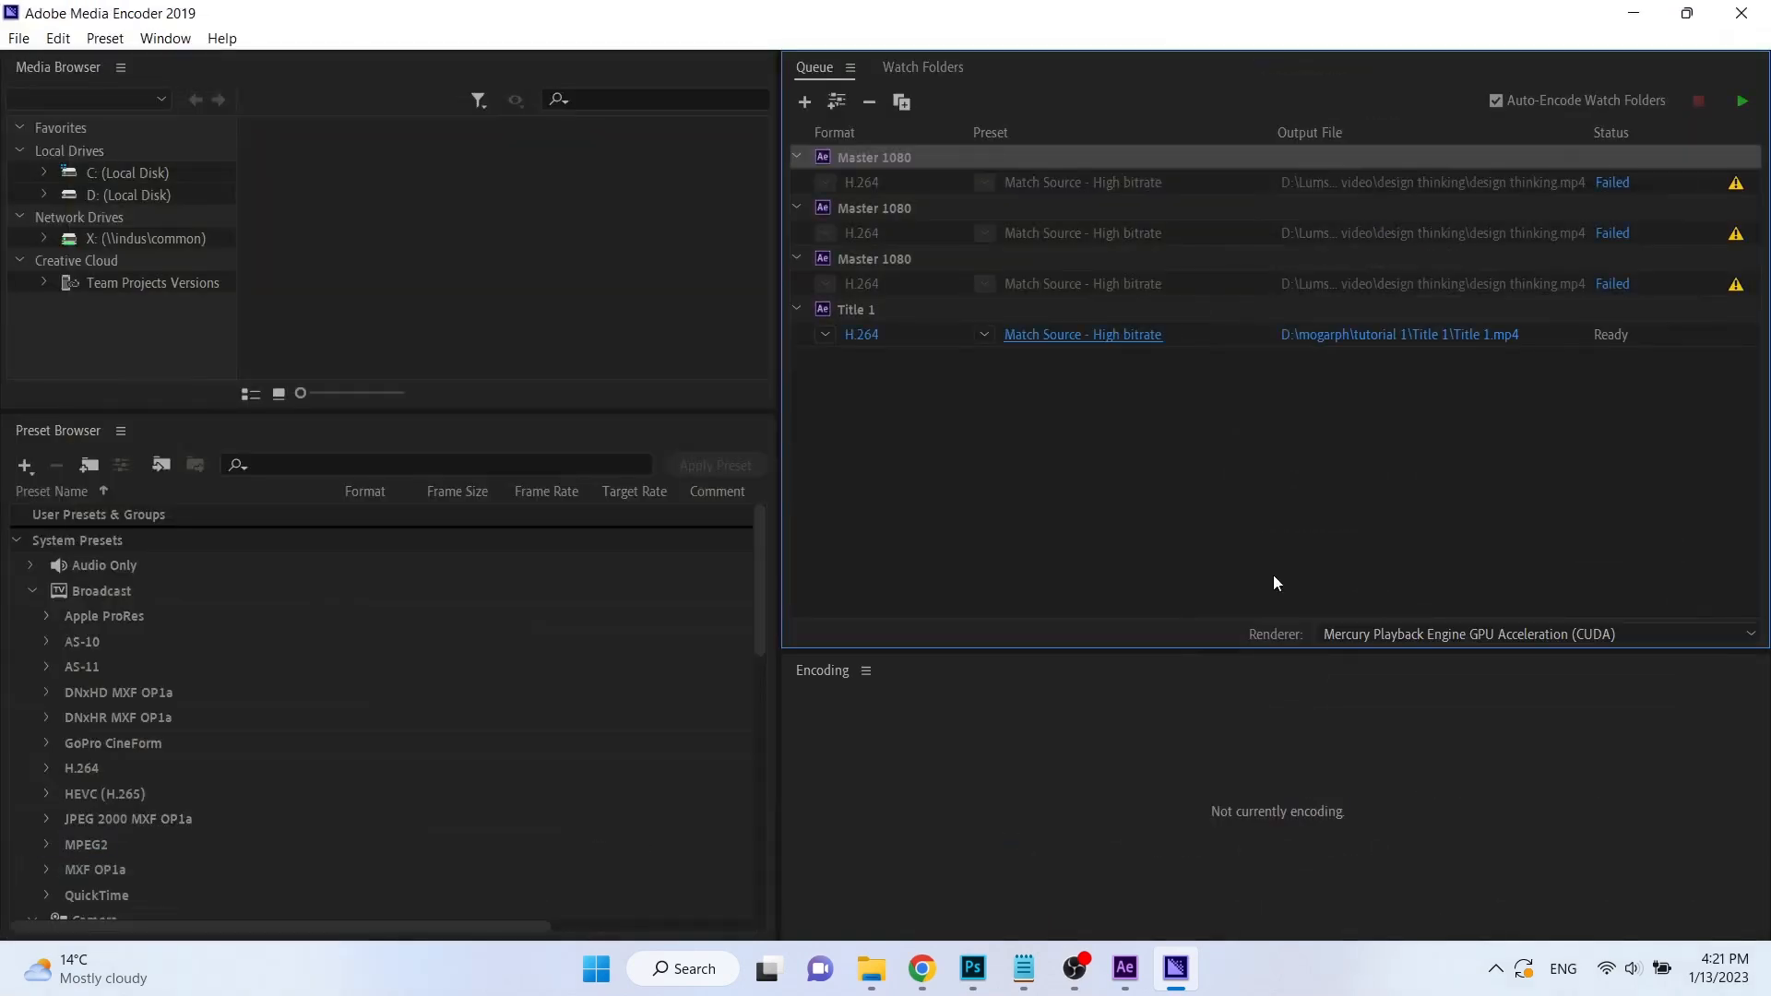
{"action": "left_click", "coordinate": [1271, 312]}
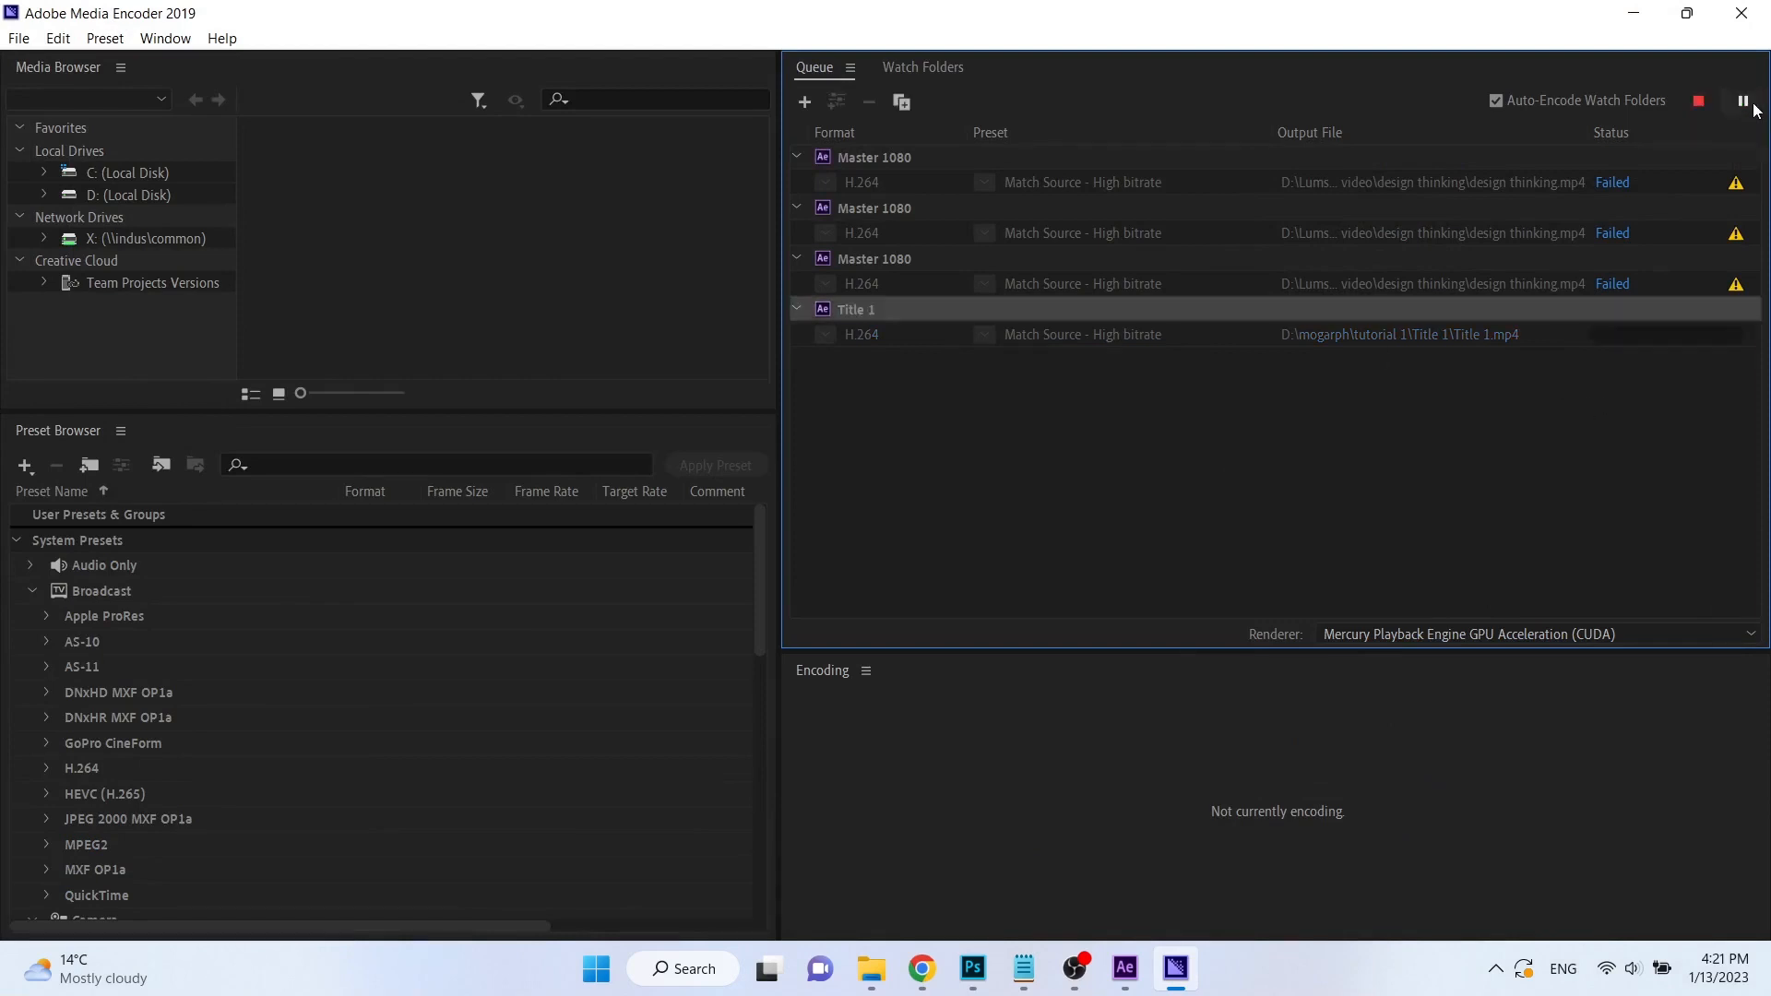
{"action": "left_click", "coordinate": [1752, 106]}
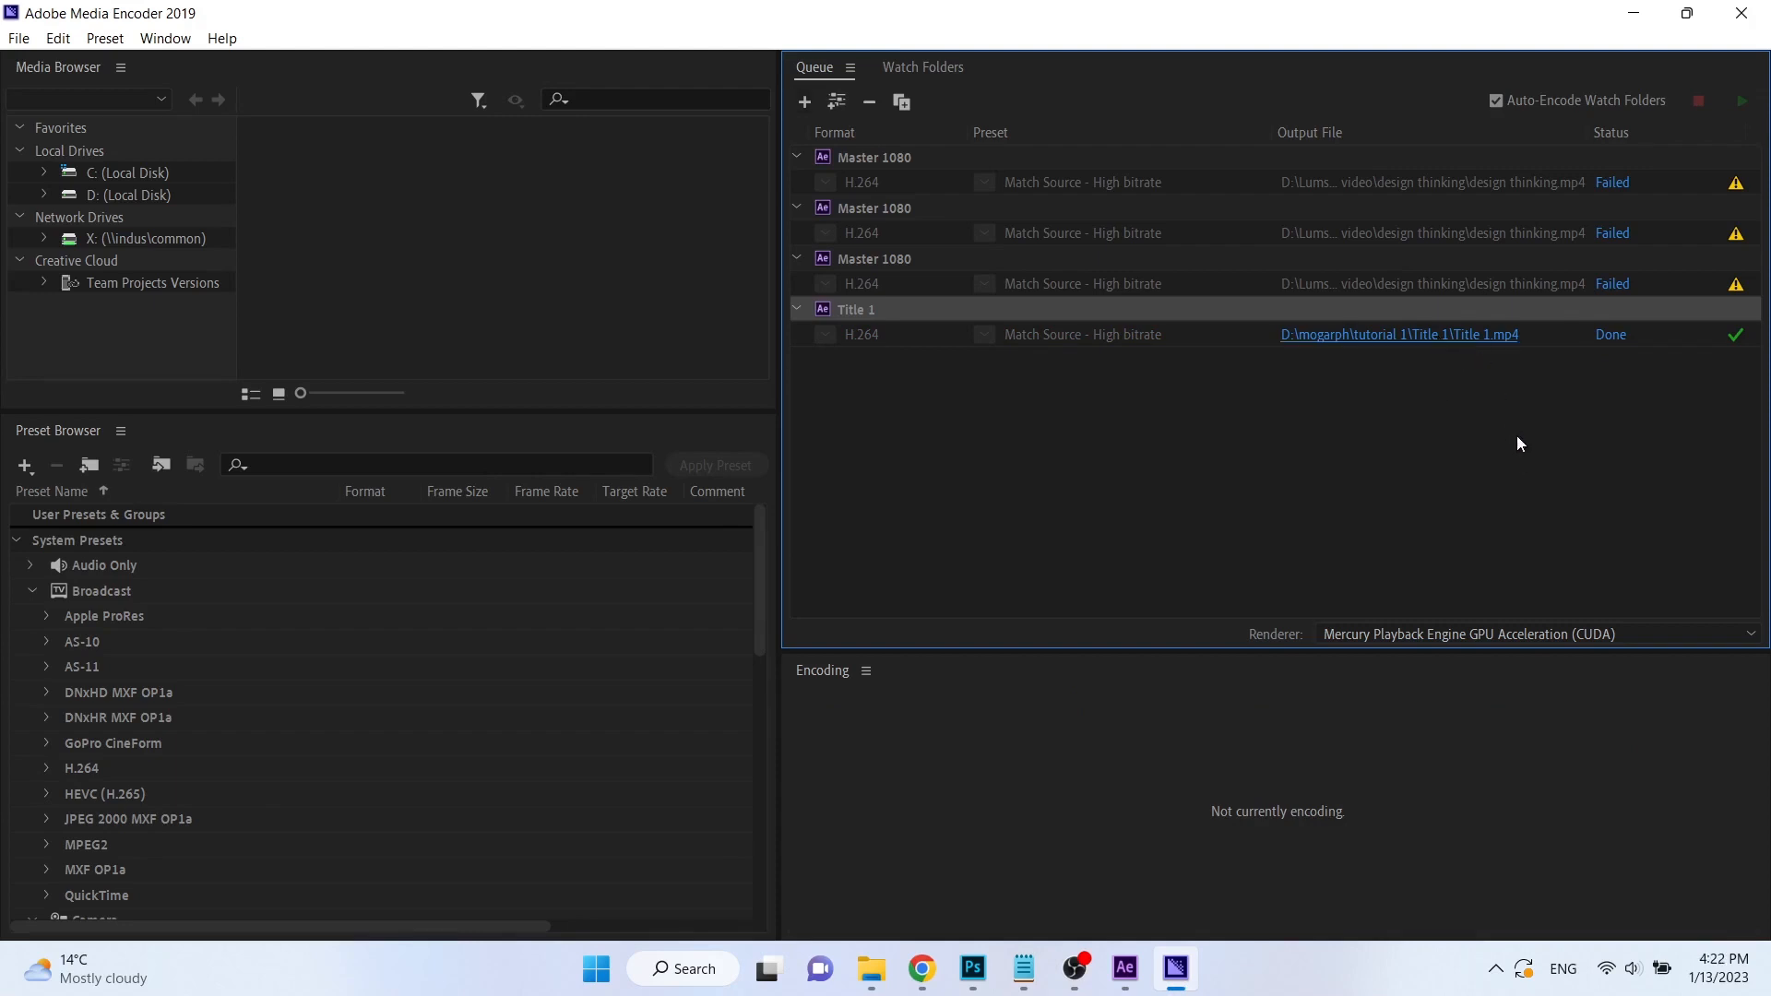
Open the output folder of the finished job and play the exported Title 1 video.
{"action": "left_click", "coordinate": [1470, 335]}
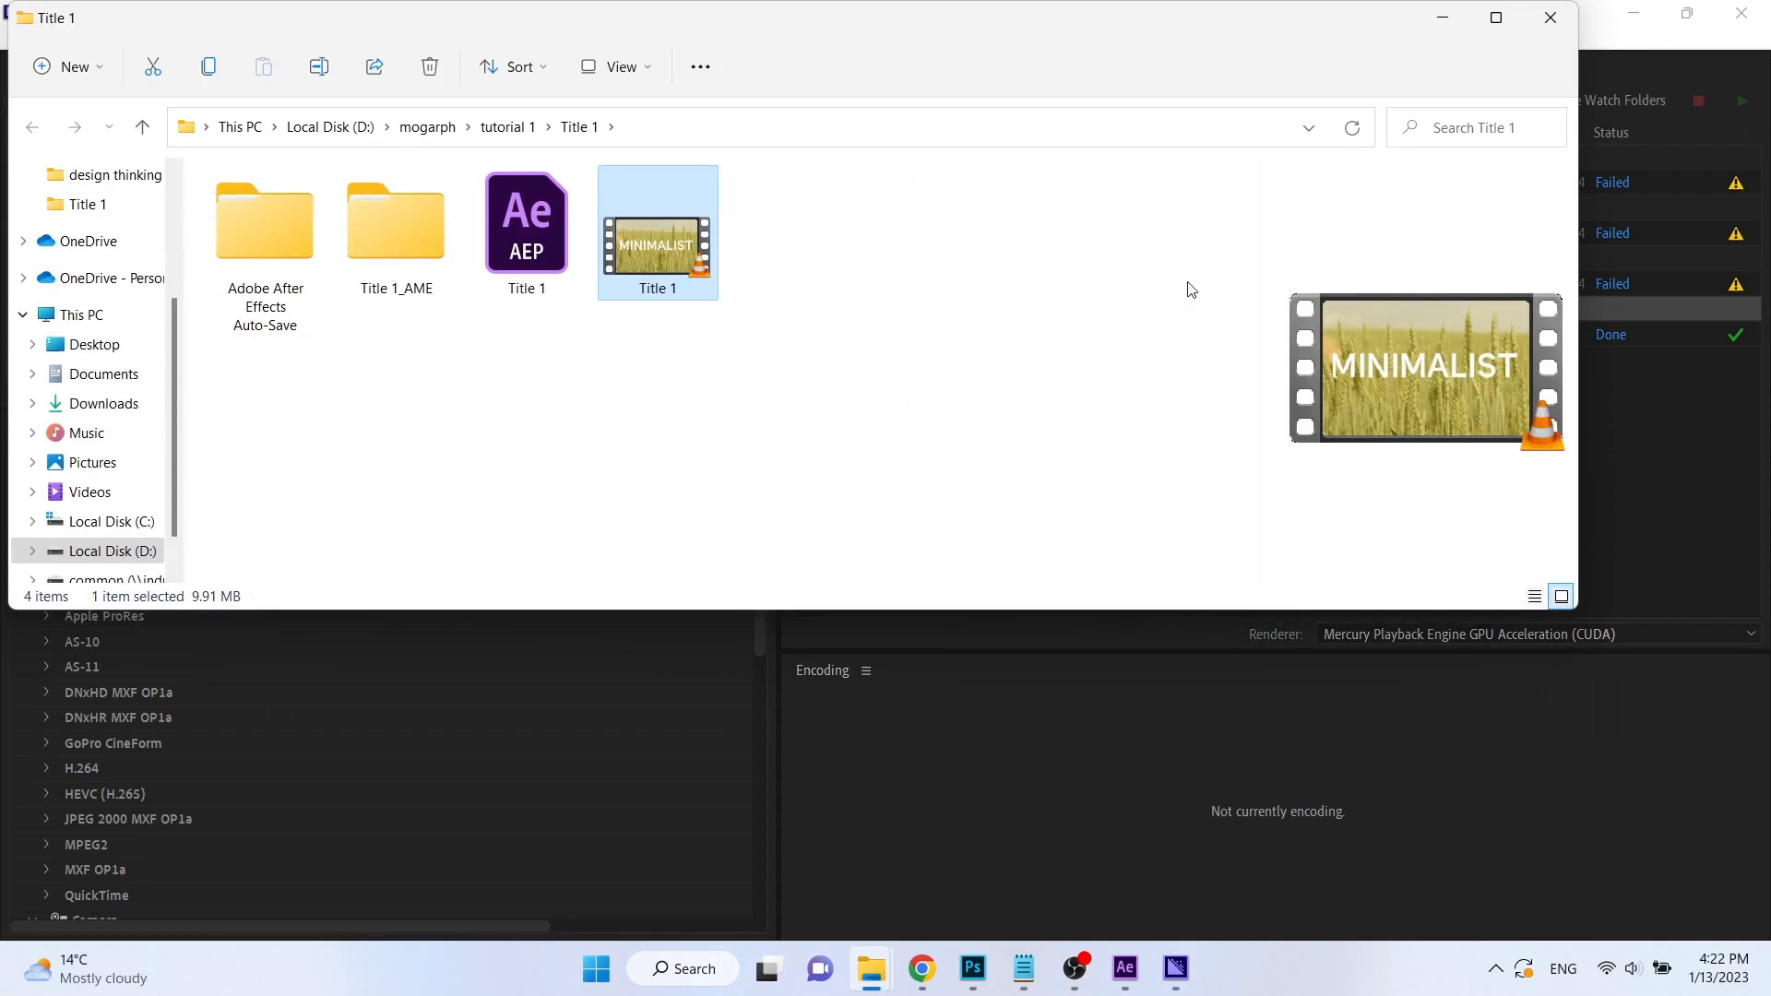
{"action": "left_click", "coordinate": [1484, 30]}
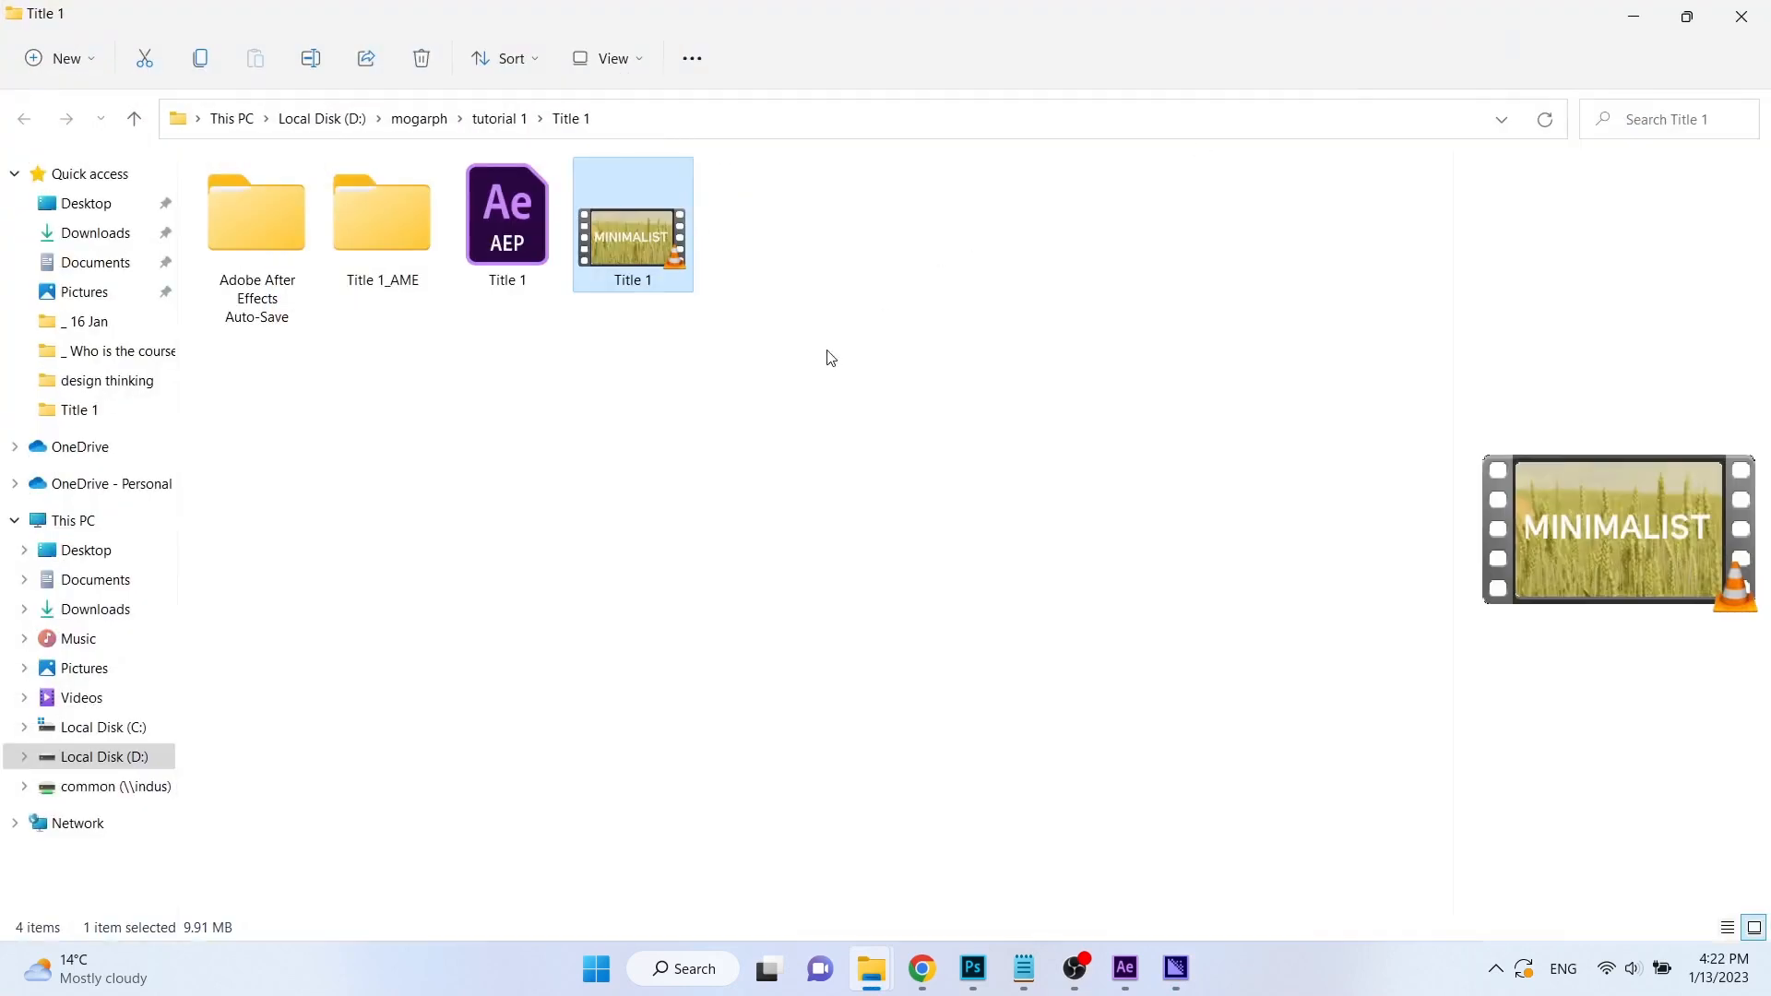
{"action": "left_click", "coordinate": [780, 330]}
{"action": "left_click", "coordinate": [615, 243]}
{"action": "double_click", "coordinate": [612, 235]}
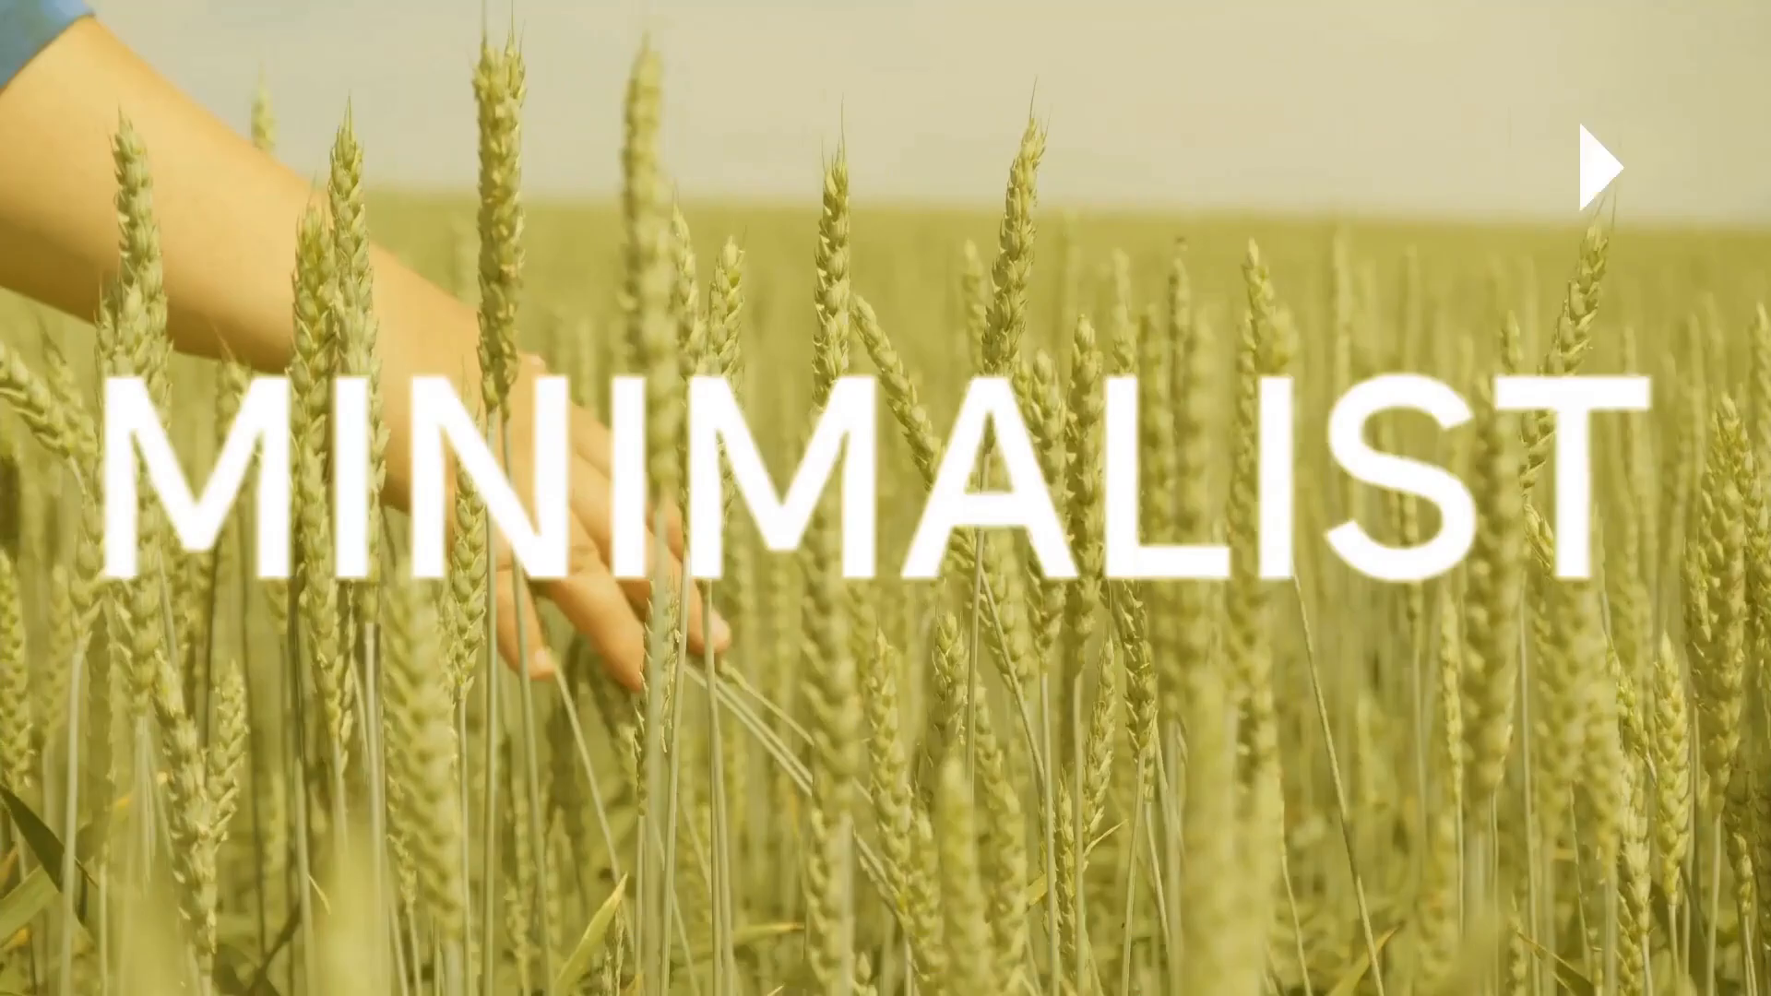